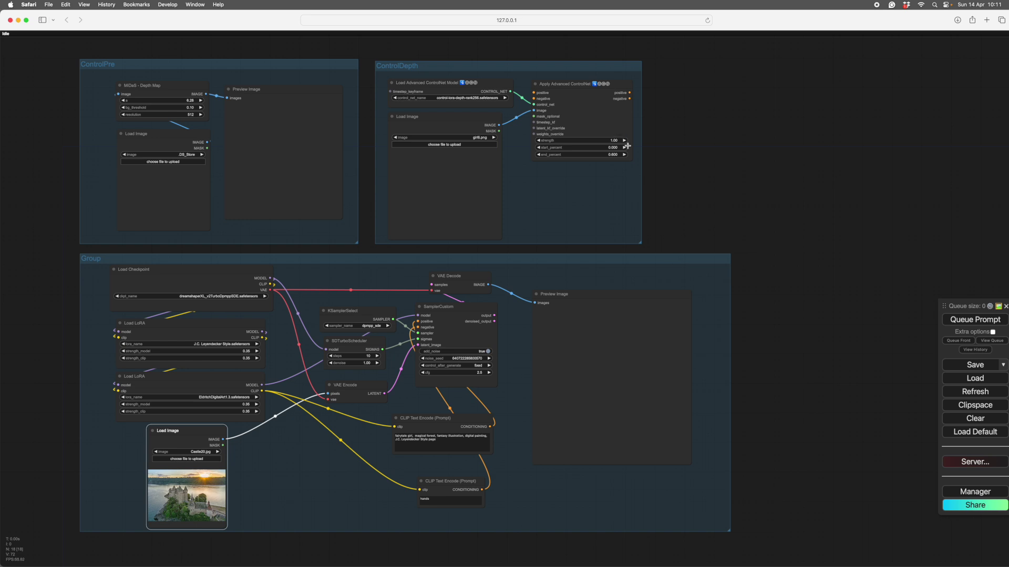
Examine the ControlPre, ControlDepth and main Group nodes, and view the Manager's options for installing missing custom nodes and models
scroll(707, 205, "up", 5)
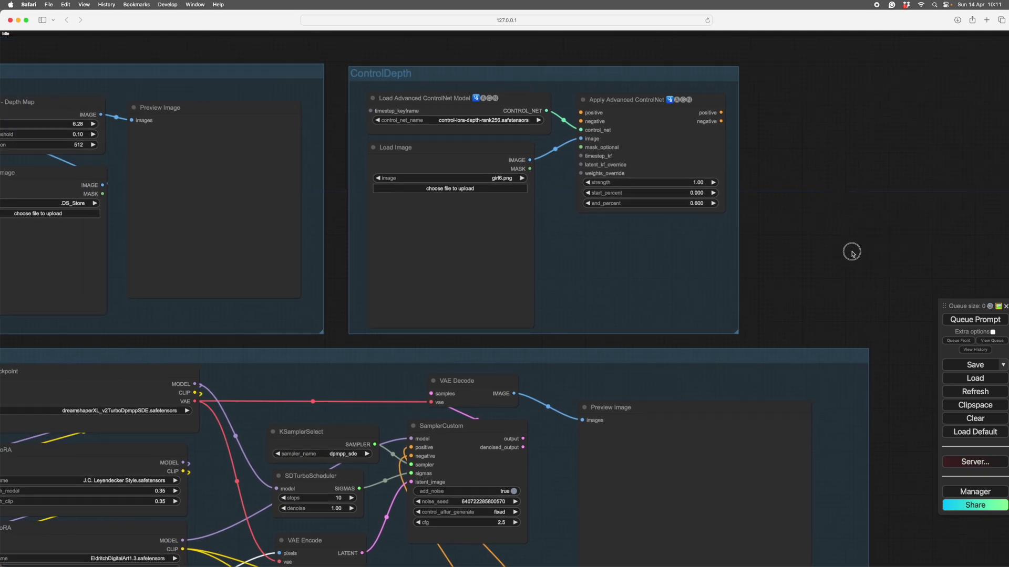
left_click_drag(871, 226, 935, 194)
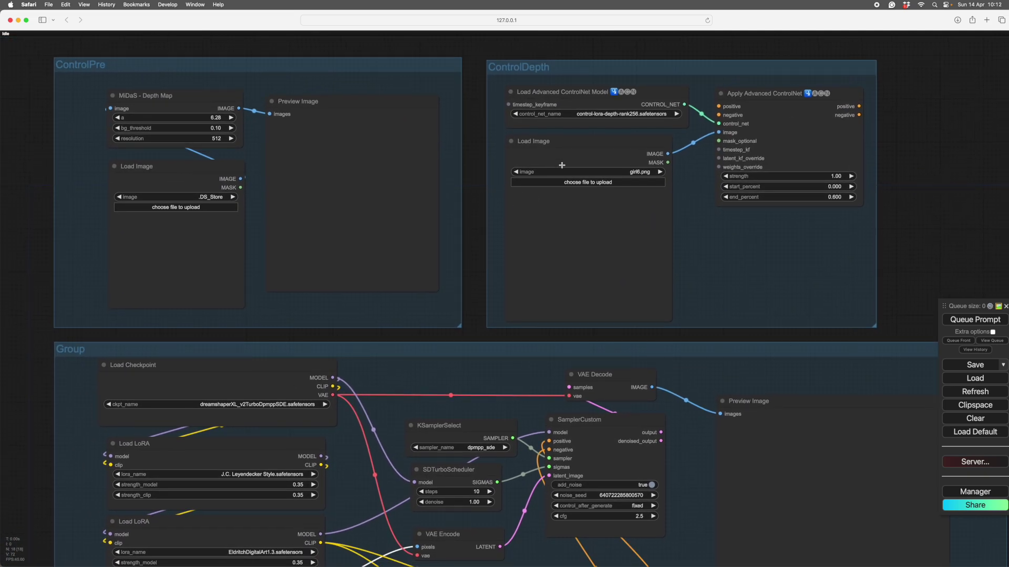
scroll(911, 182, "down", 5)
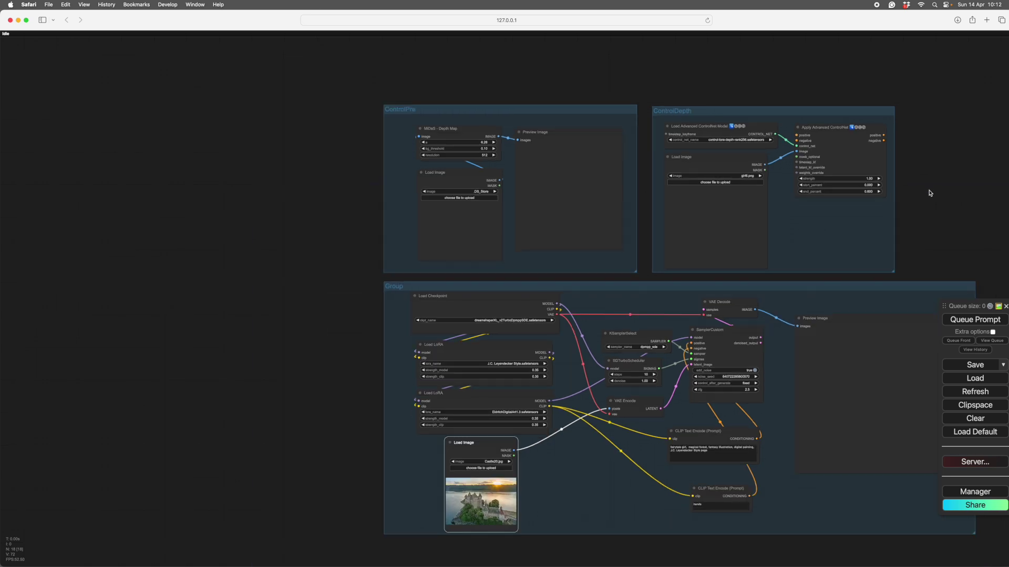
left_click_drag(927, 194, 718, 153)
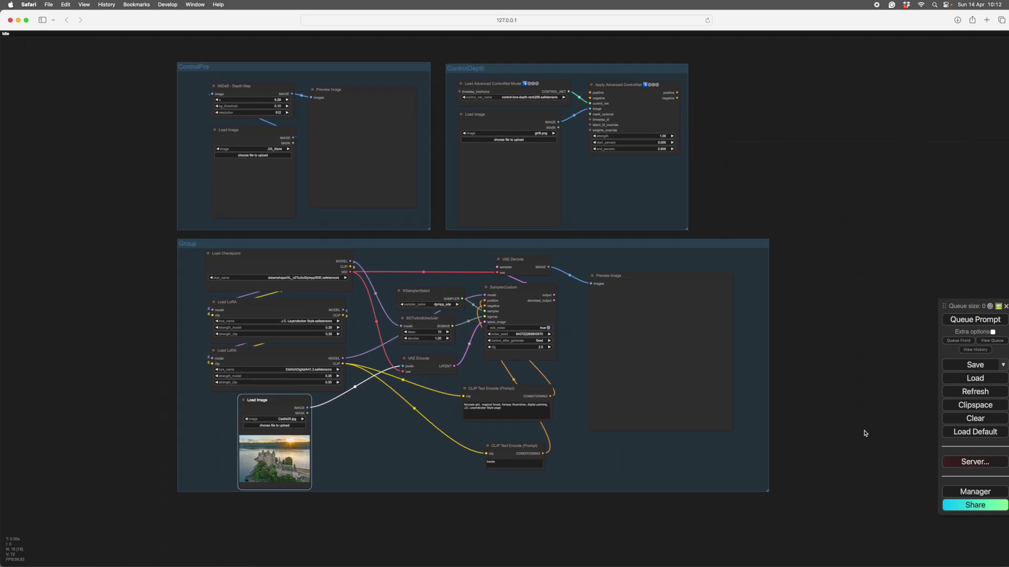
left_click(961, 492)
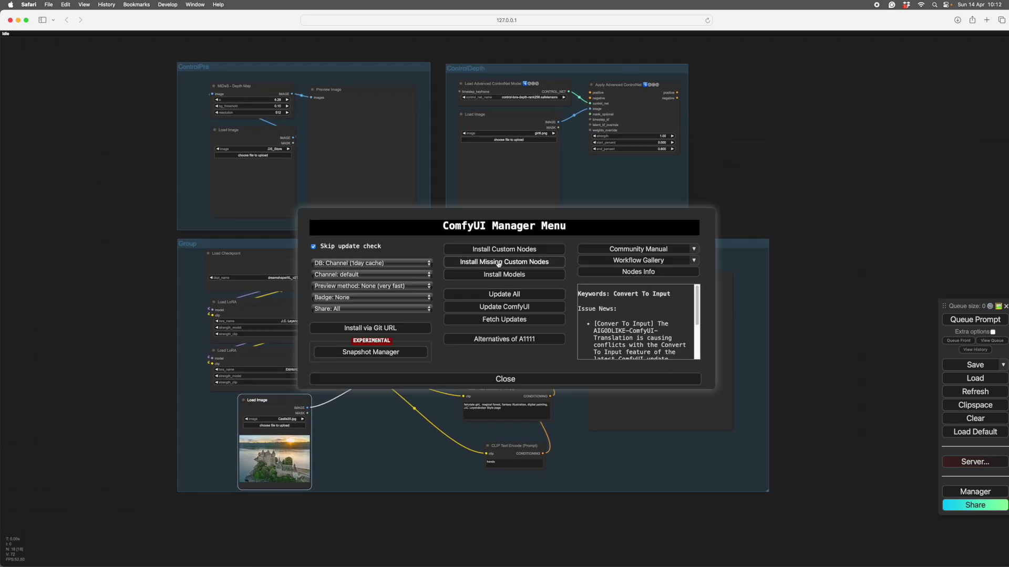
key("Escape")
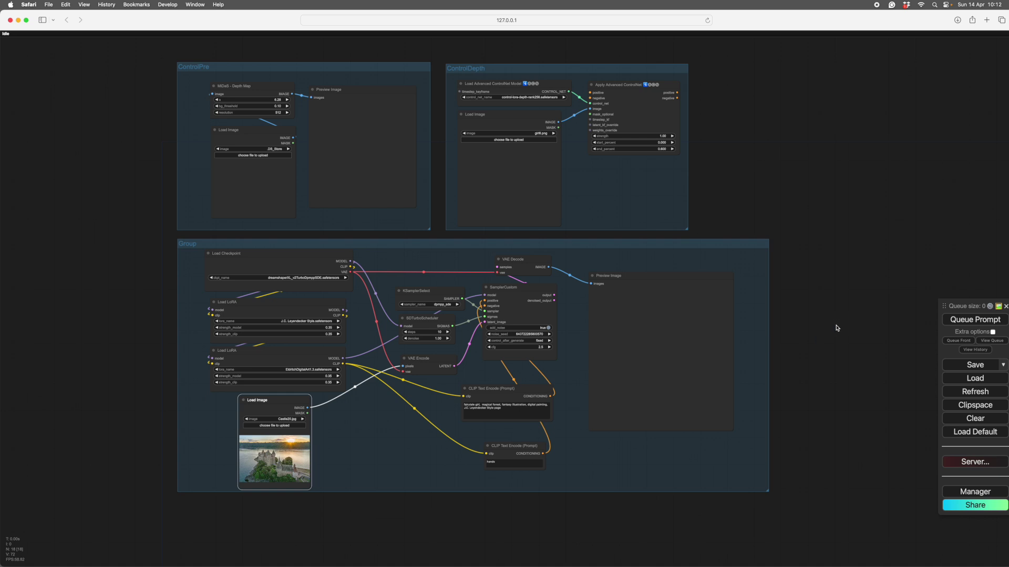
scroll(844, 257, "up", 4)
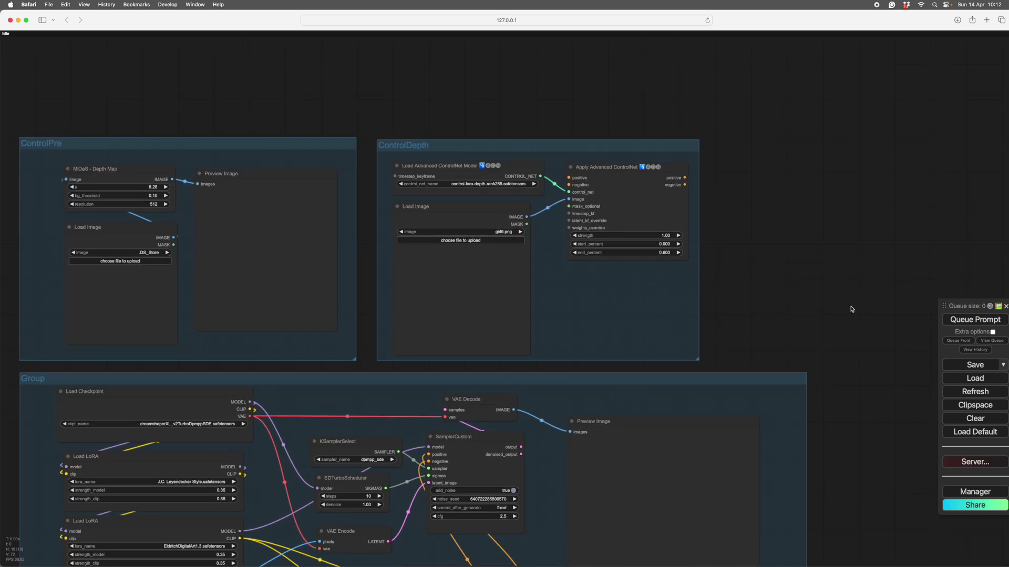
scroll(772, 282, "up", 3)
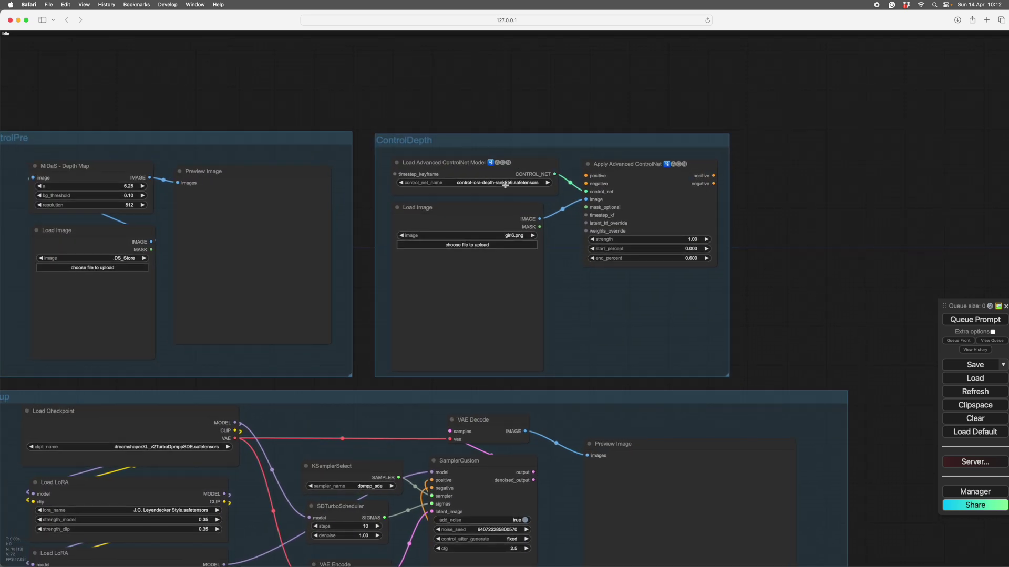
scroll(768, 144, "down", 3)
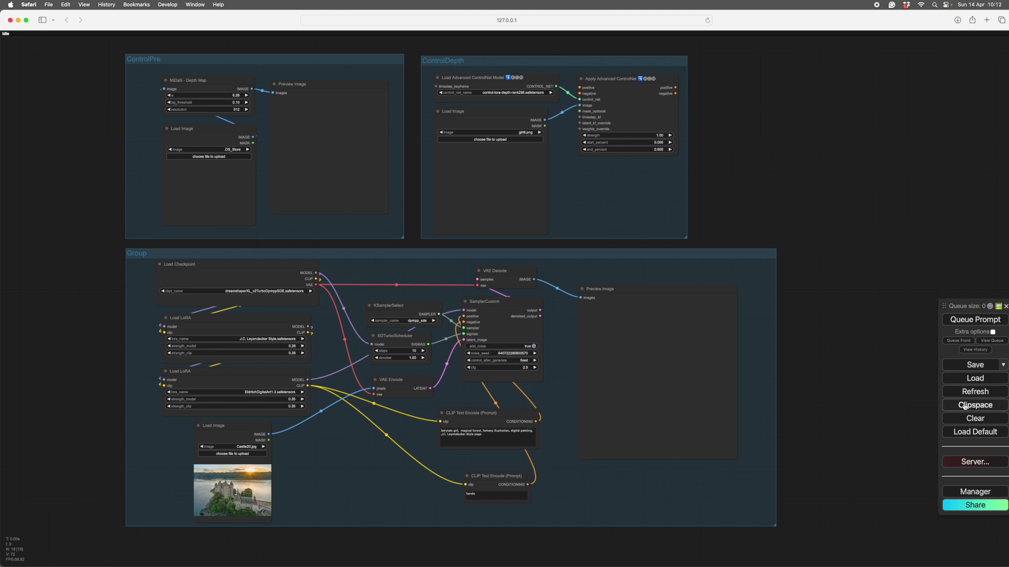
left_click(973, 493)
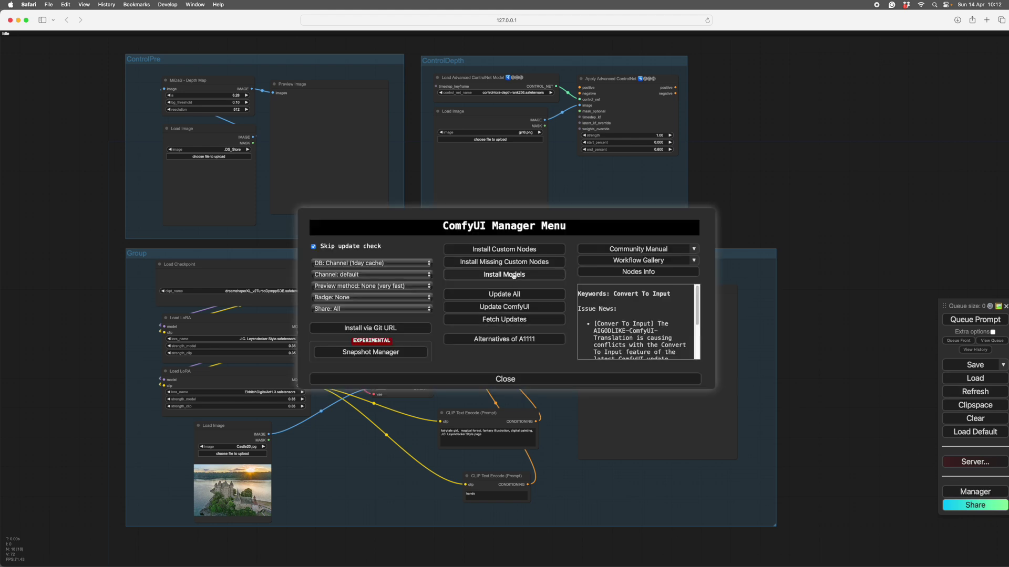
left_click_drag(793, 198, 759, 159)
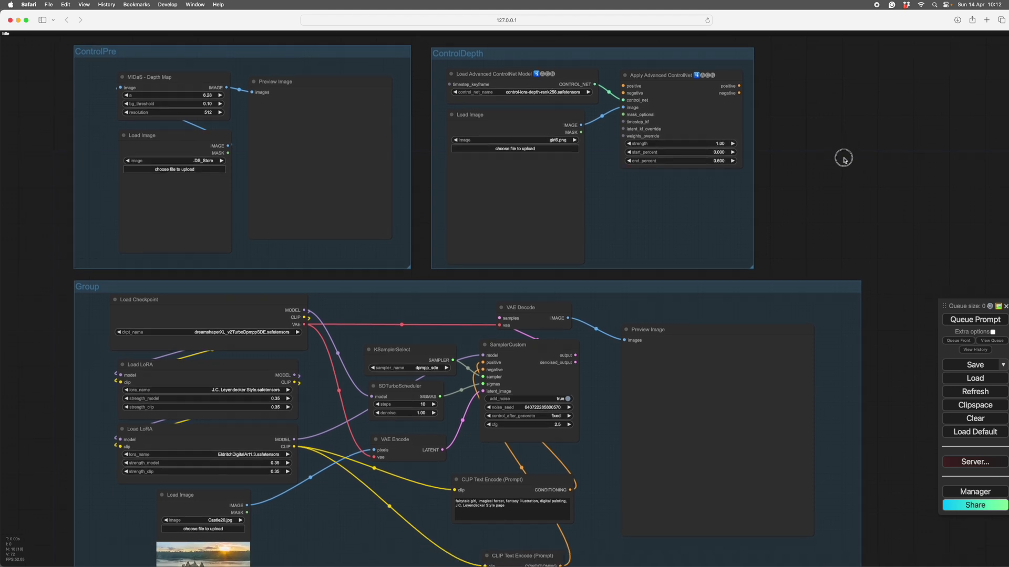
scroll(843, 159, "down", 3)
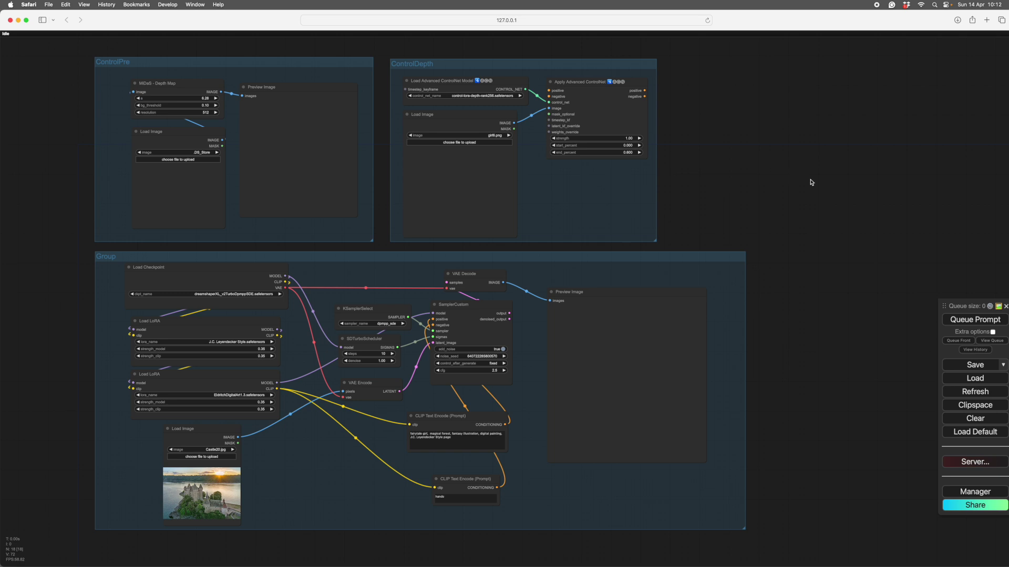
scroll(635, 202, "down", 2)
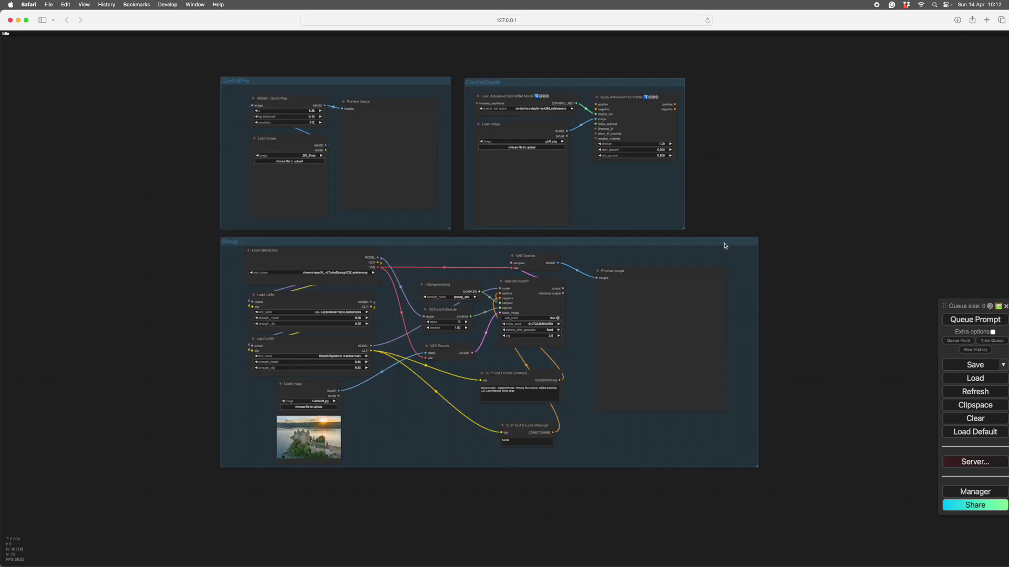
Move the main Group down and place the ControlPre and ControlDepth groups side by side directly above it
left_click_drag(727, 243, 763, 373)
scroll(805, 348, "down", 3)
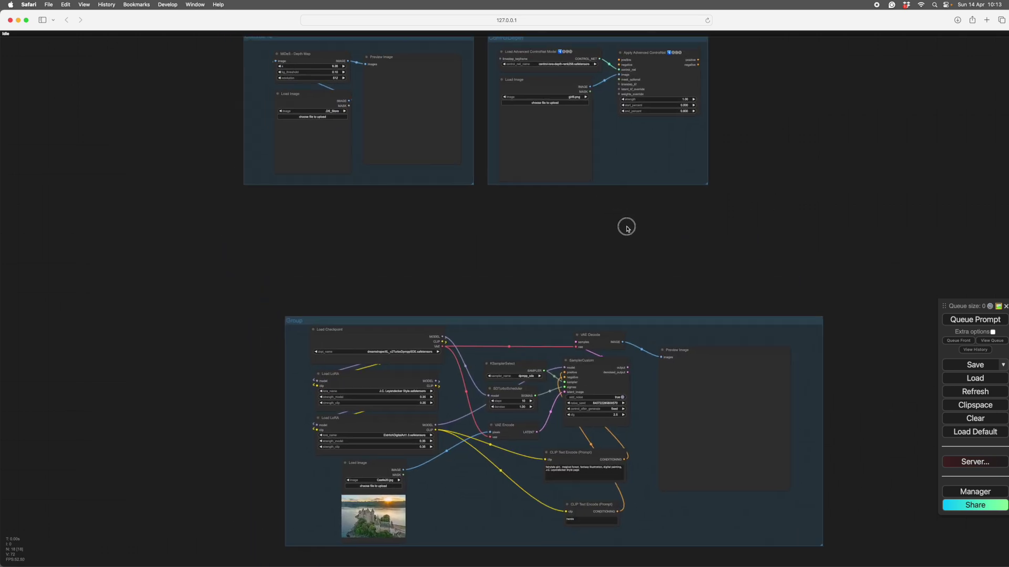
left_click_drag(397, 46, 440, 169)
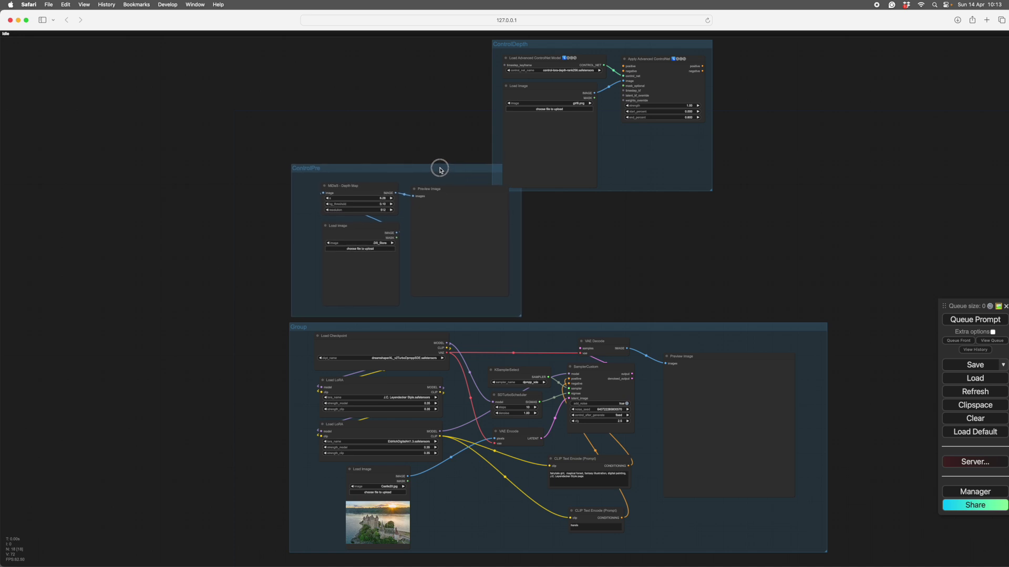
left_click_drag(547, 46, 586, 173)
left_click_drag(521, 315, 482, 190)
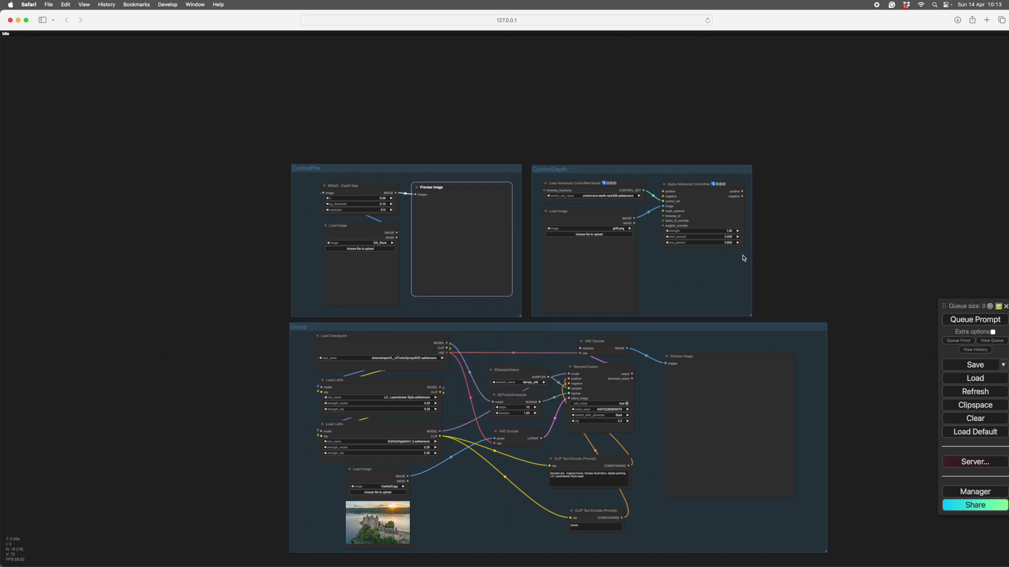
Fine-tune the ControlDepth group's size at its lower corner to line it up with the ControlPre group
left_click_drag(836, 284, 793, 237)
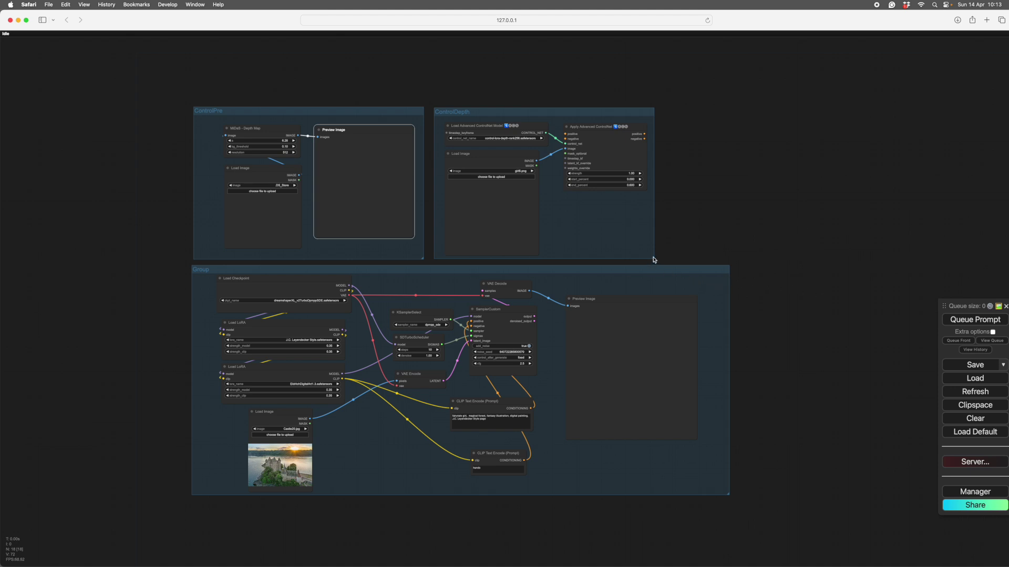
left_click_drag(653, 260, 652, 260)
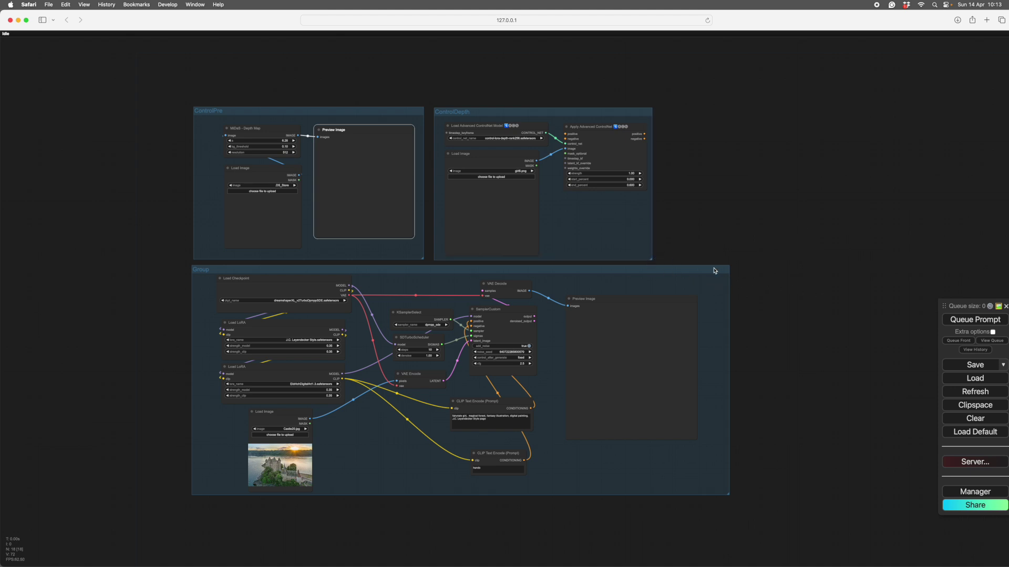
left_click_drag(822, 288, 824, 287)
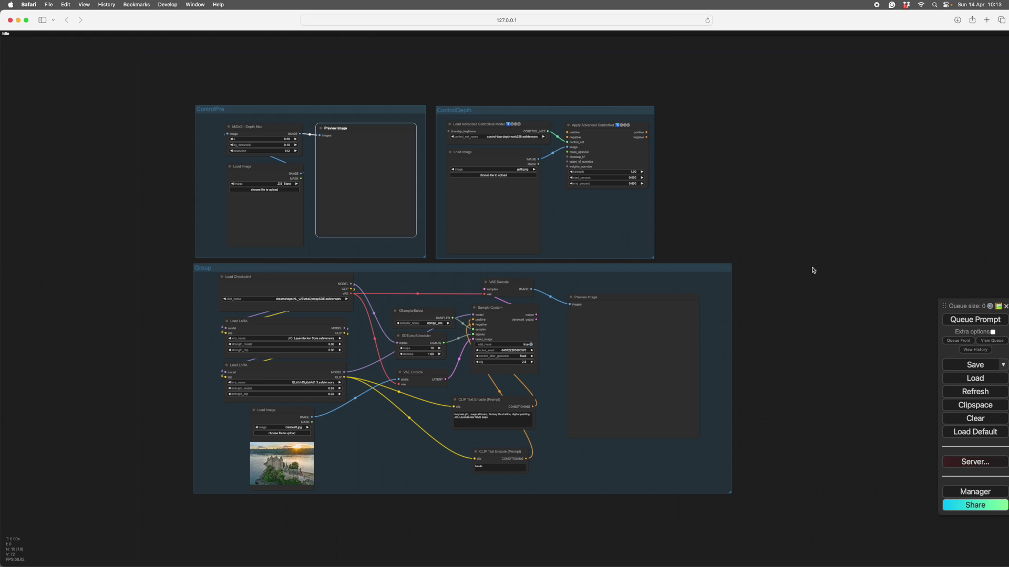
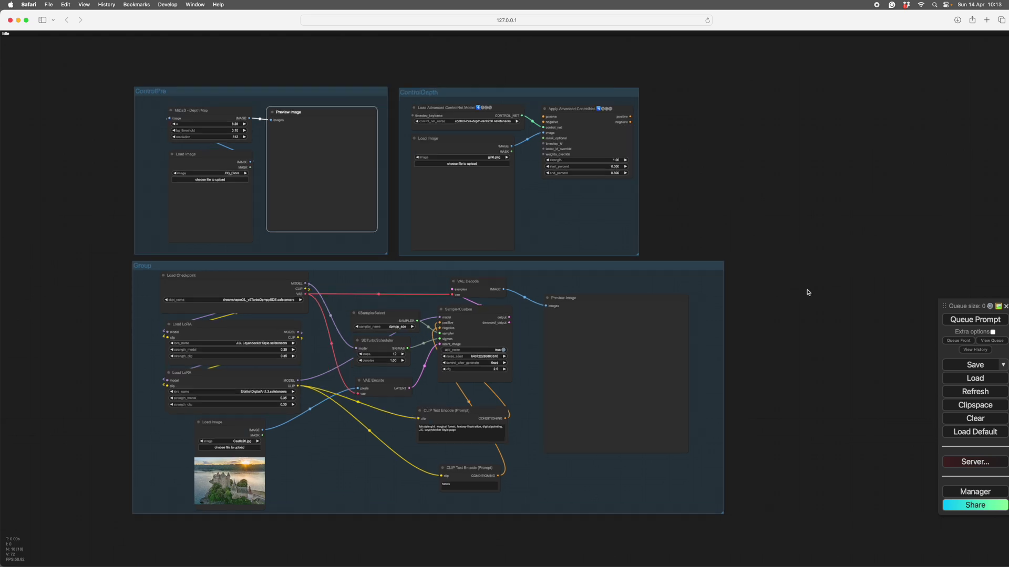
Examine the MiDaS Depth Map, Load Image and Preview Image nodes in the ControlPre group
left_click_drag(807, 292, 862, 245)
left_click_drag(847, 191, 864, 205)
left_click_drag(800, 172, 859, 166)
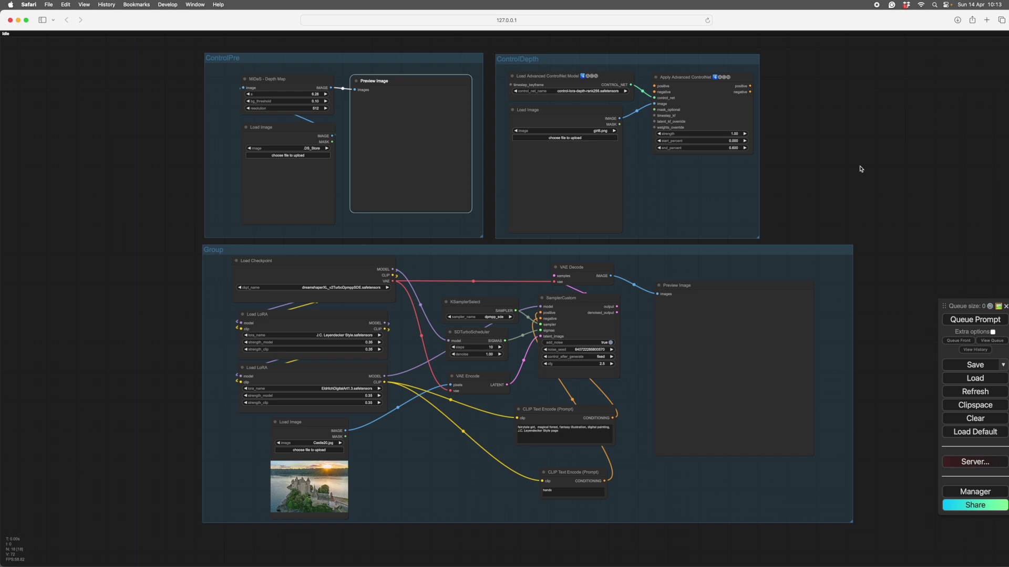
mouse_move(144, 124)
left_mouse_down()
mouse_move(187, 140)
mouse_move(128, 122)
left_mouse_up()
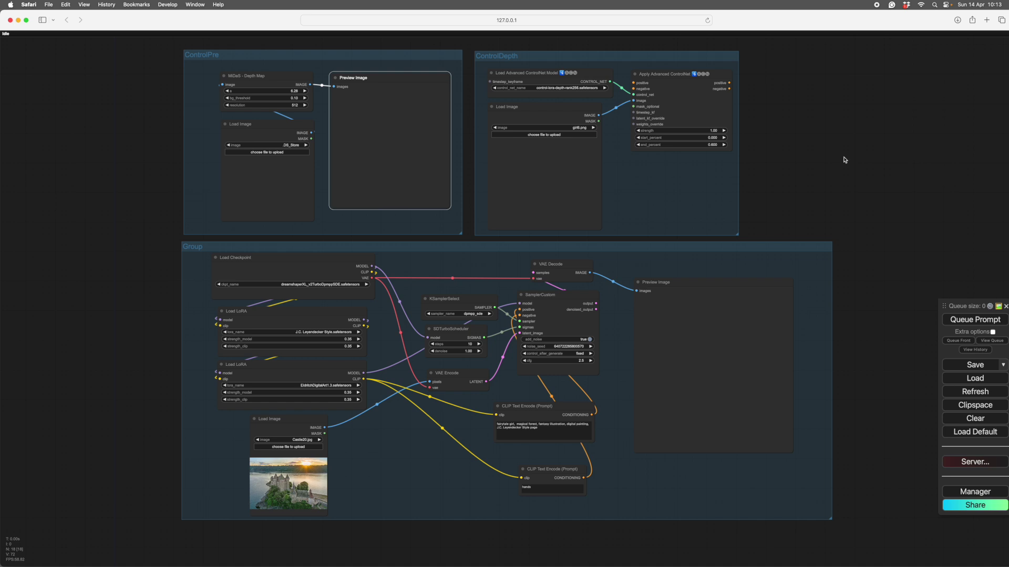
scroll(840, 158, "right", 1)
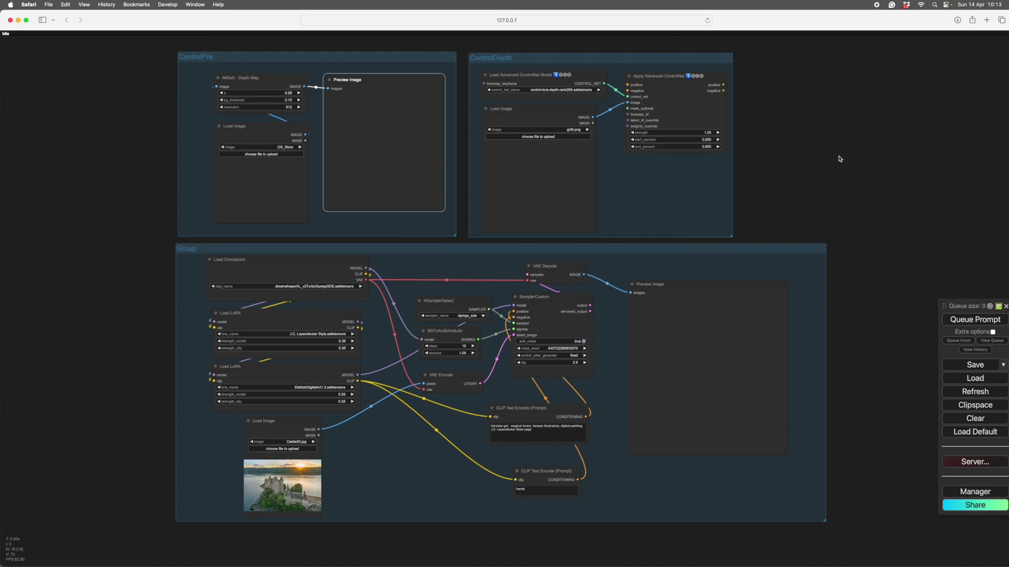
left_click(847, 158)
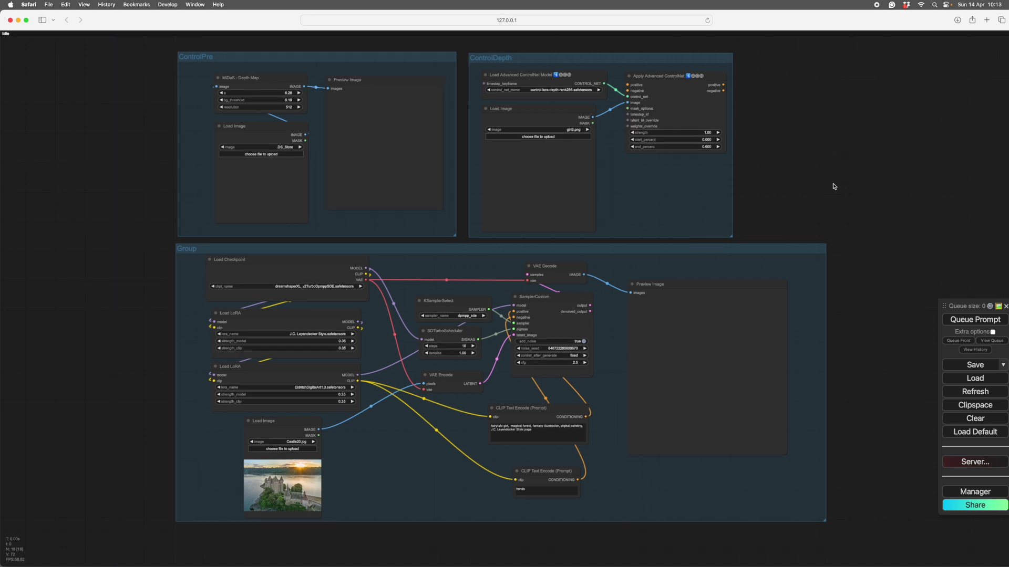
left_click(836, 179)
scroll(139, 126, "up", 5)
left_click_drag(140, 126, 28, 205)
scroll(79, 244, "up", 3)
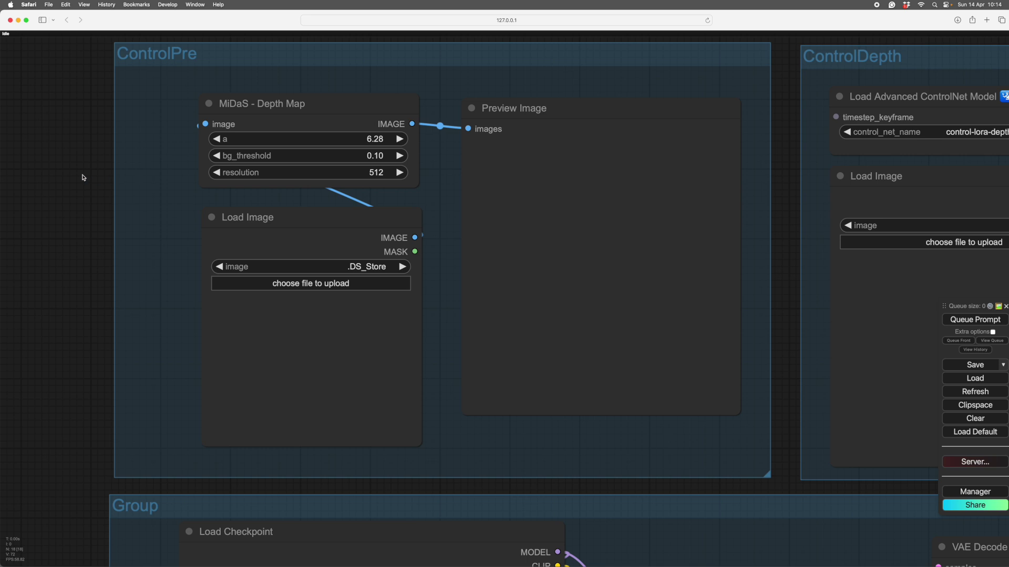
scroll(74, 171, "down", 5)
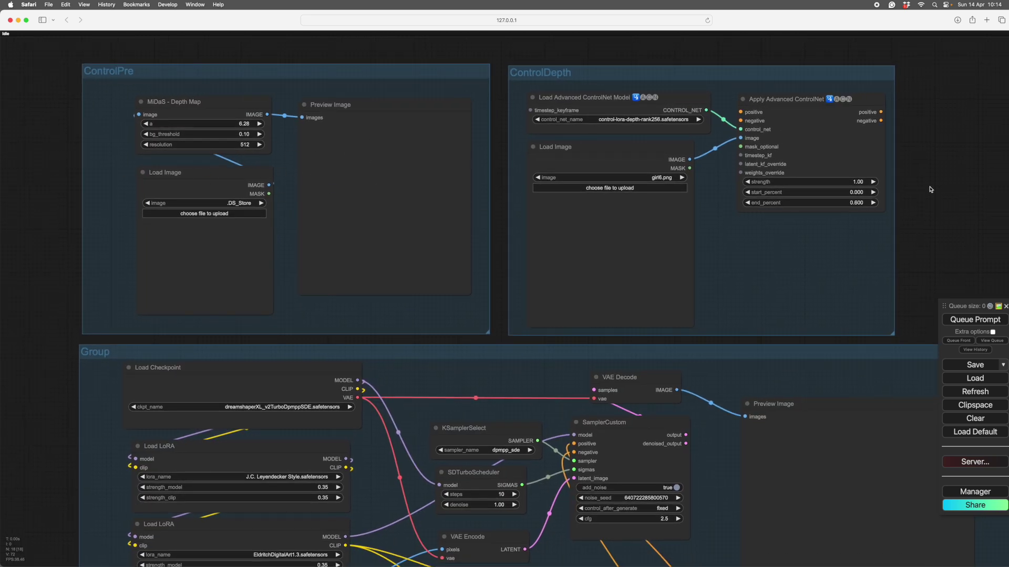
scroll(930, 189, "down", 5)
scroll(763, 163, "up", 5)
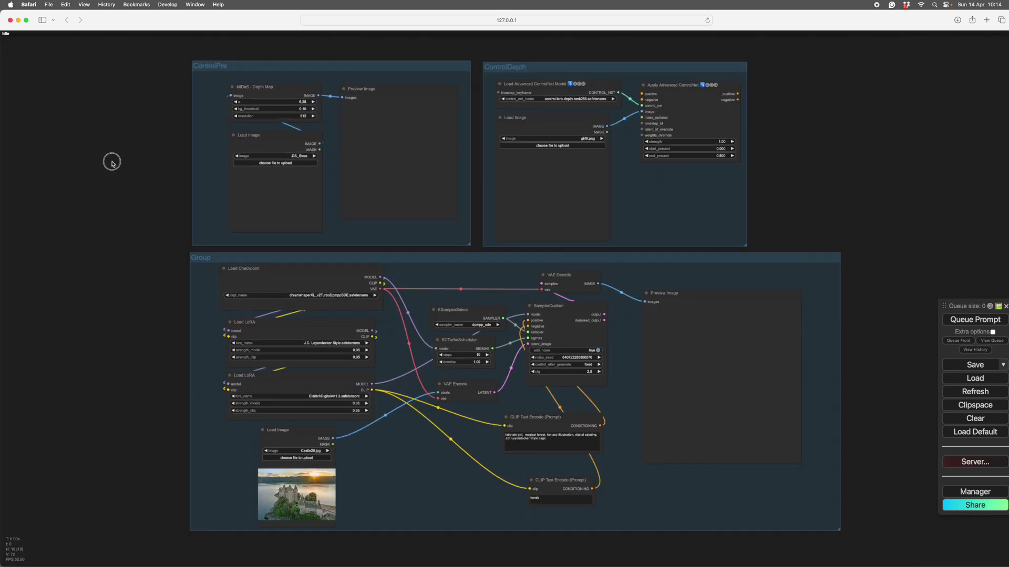
Examine the main Group's checkpoint, LoRA and sampler nodes, along with the ControlNet loader and image nodes in ControlDepth
left_click_drag(111, 162, 79, 153)
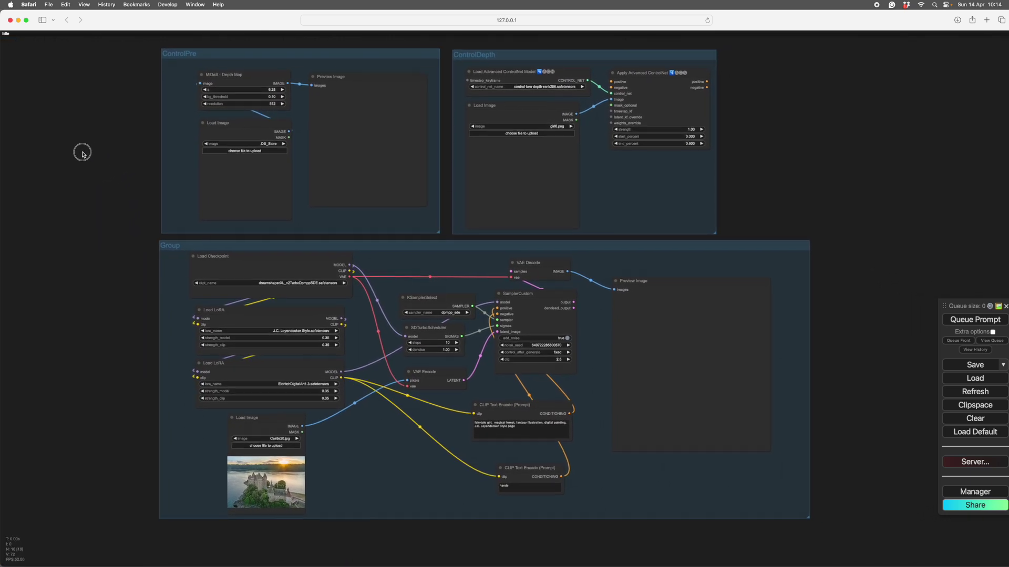
scroll(62, 140, "up", 3)
left_click_drag(82, 211, 68, 177)
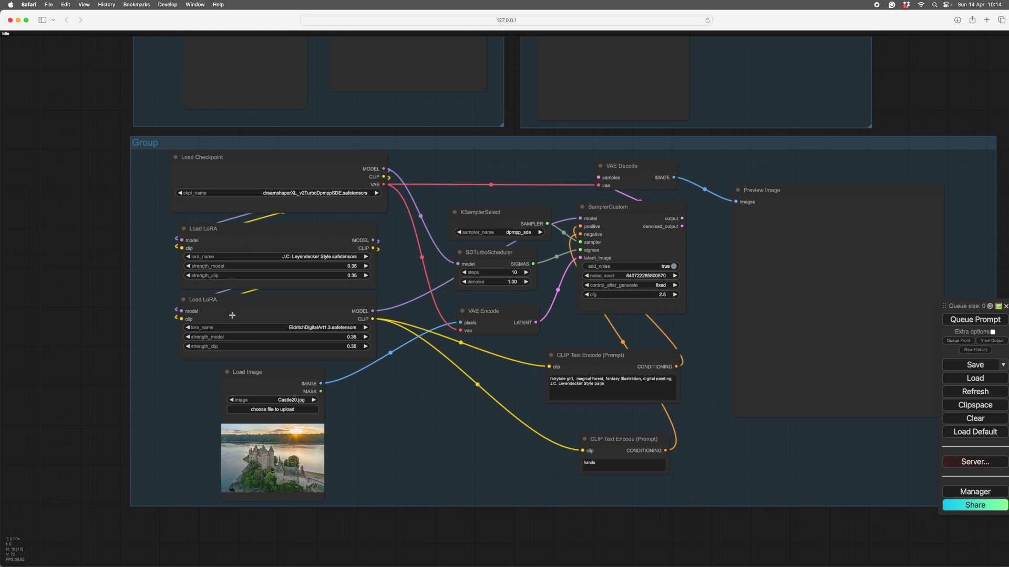
scroll(68, 240, "down", 5)
scroll(112, 243, "up", 3)
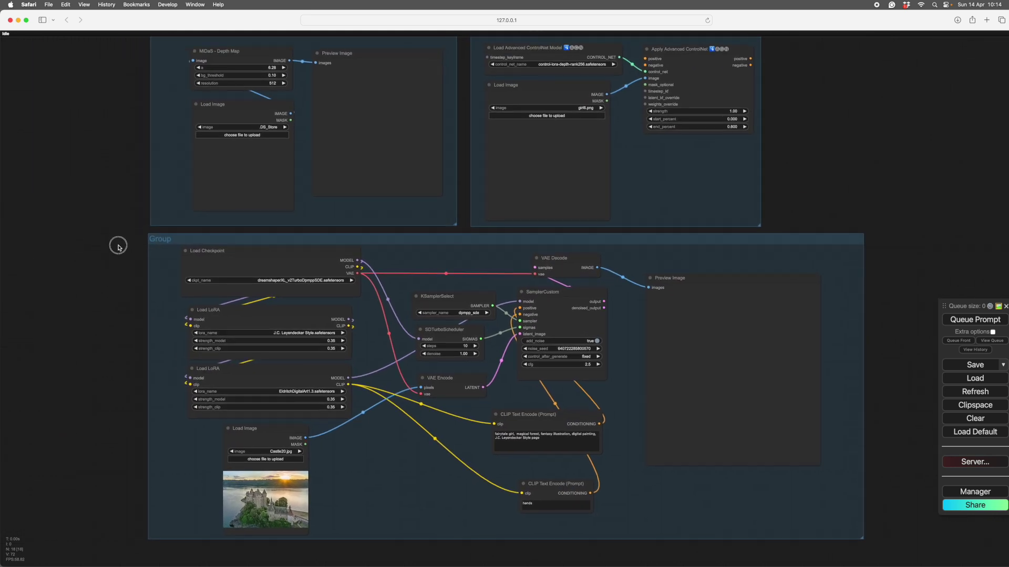
left_click_drag(124, 248, 110, 249)
left_click_drag(846, 149, 908, 188)
scroll(868, 200, "up", 2)
left_click(907, 221)
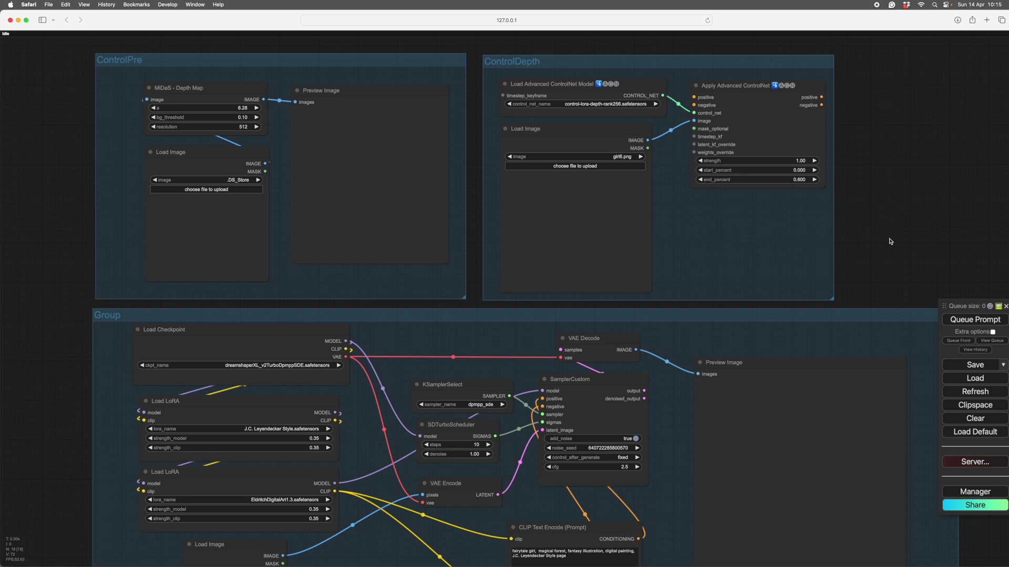
left_click_drag(898, 222, 886, 214)
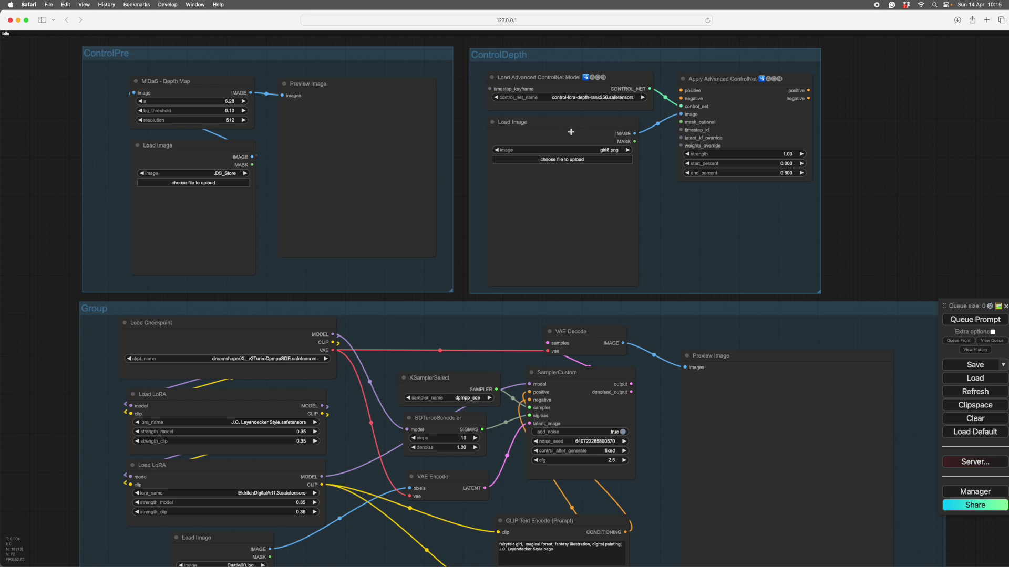
left_click_drag(566, 124, 566, 123)
left_click_drag(562, 77, 560, 75)
Route the positive prompt's conditioning through Apply Advanced ControlNet's positive input and output into SamplerCustom's positive input
left_click_drag(762, 205, 756, 193)
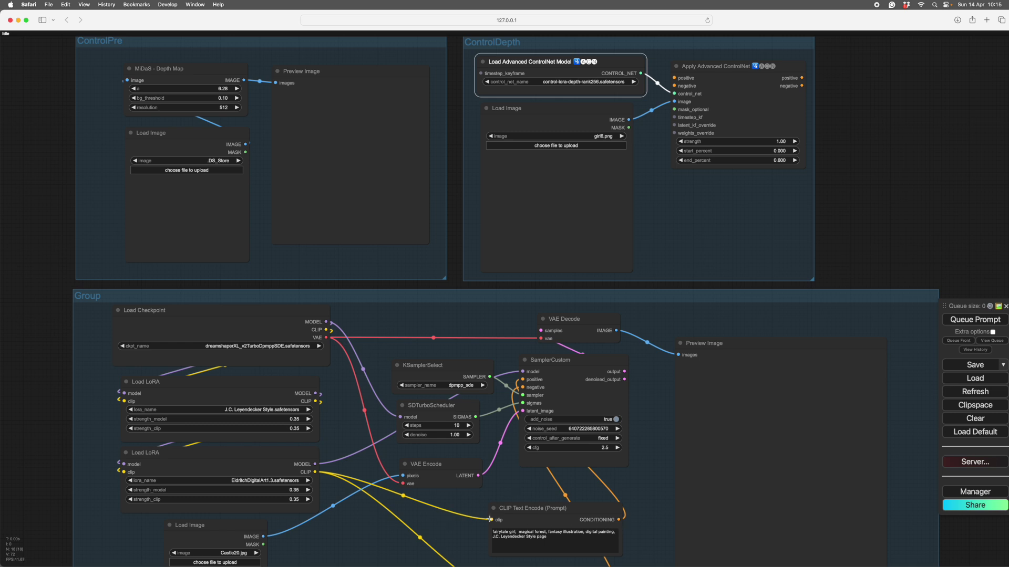
left_click_drag(619, 521, 677, 80)
left_click_drag(801, 78, 524, 378)
left_click_drag(634, 430, 619, 308)
Connect the conditioning of the negative "hands" prompt to Apply Advanced ControlNet's negative input
left_click_drag(618, 476, 611, 529)
scroll(611, 529, "down", 1)
scroll(611, 527, "up", 1)
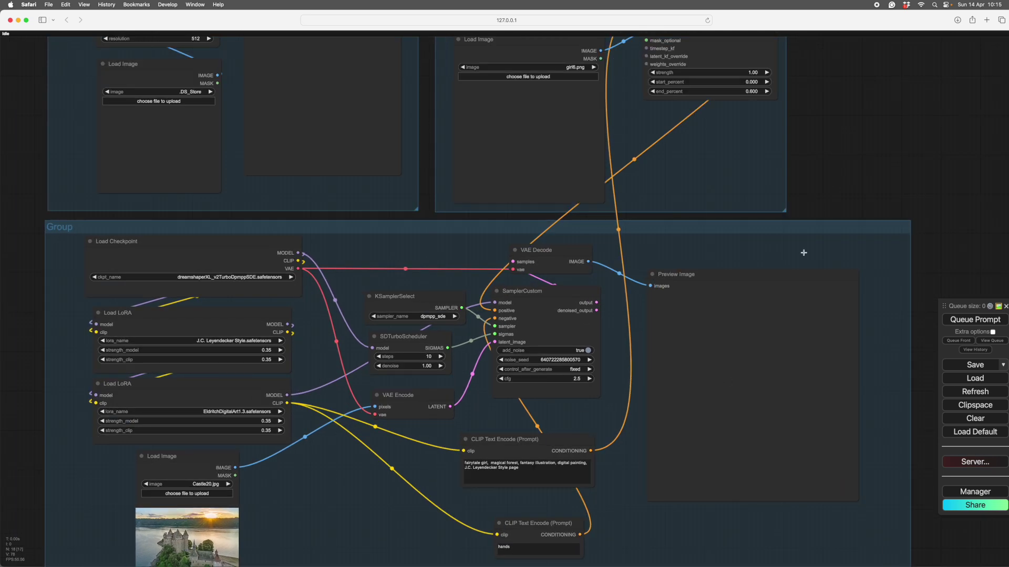
left_click_drag(853, 155, 853, 185)
scroll(855, 187, "down", 1)
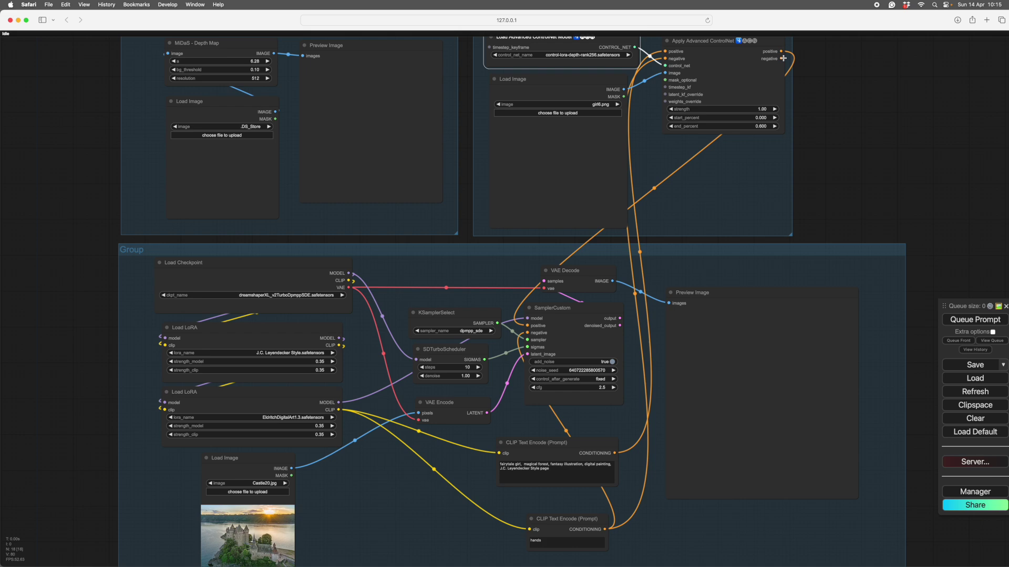
Connect Apply Advanced ControlNet's negative output to SamplerCustom's negative input
left_click_drag(783, 58, 530, 333)
left_click_drag(818, 166, 894, 94)
left_click_drag(128, 357, 115, 274)
scroll(194, 315, "up", 5)
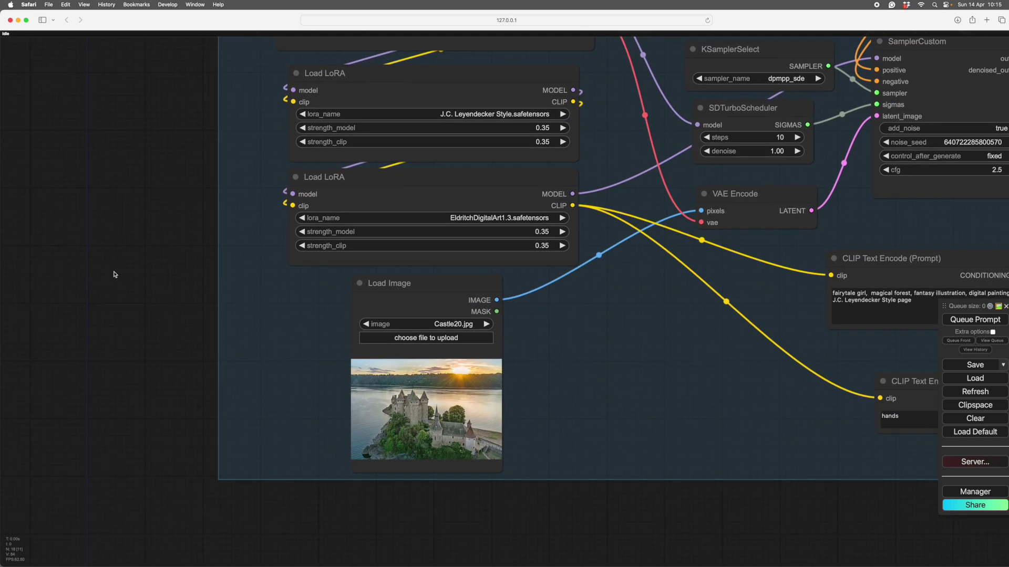
scroll(116, 274, "down", 4)
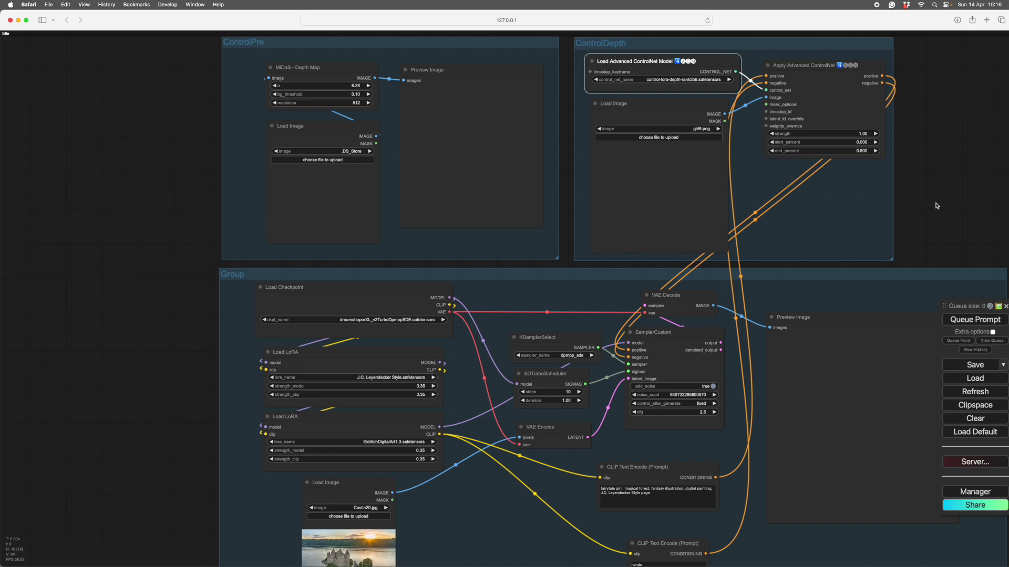
left_click_drag(936, 206, 900, 81)
Set all nodes in the main Group and in the ControlDepth group to Never, leaving only ControlPre active
right_click(468, 402)
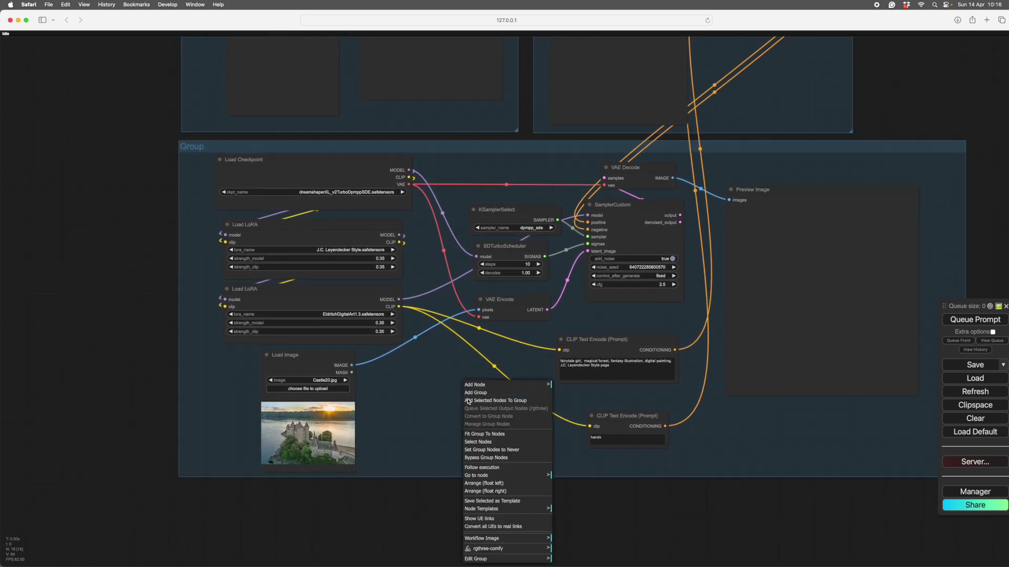
left_click(439, 400)
right_click(439, 400)
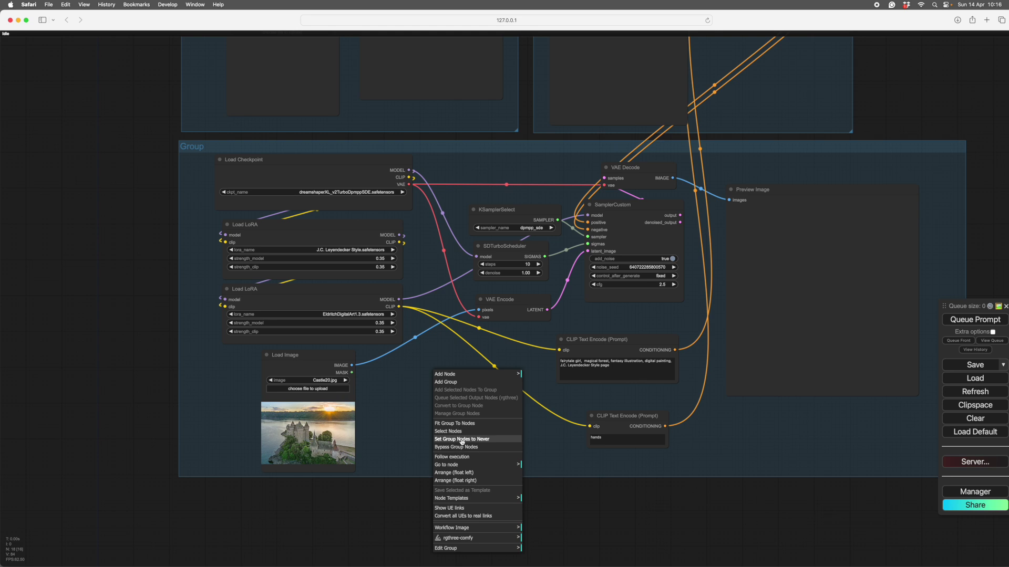
left_click(461, 440)
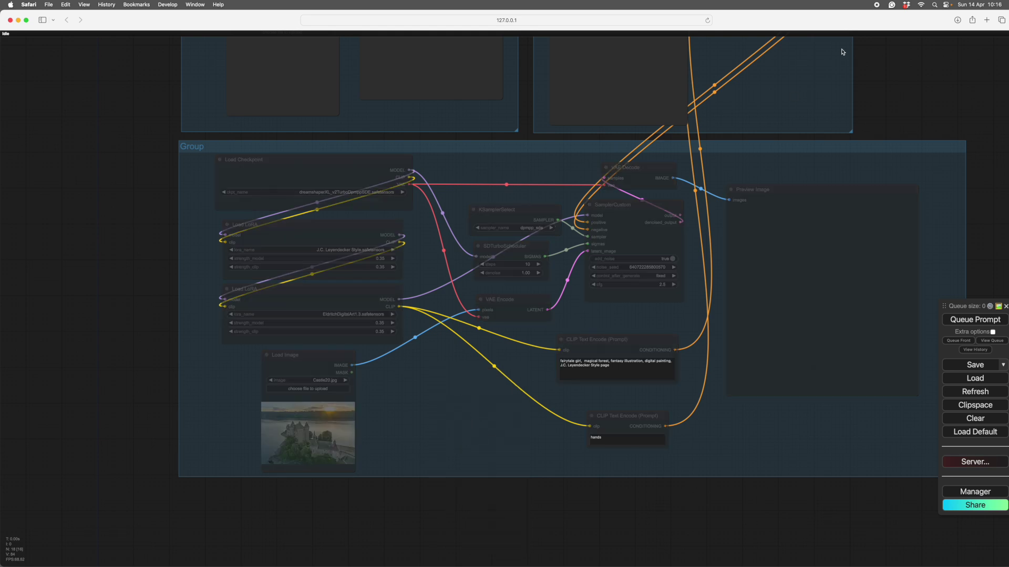
scroll(841, 68, "up", 5)
right_click(786, 206)
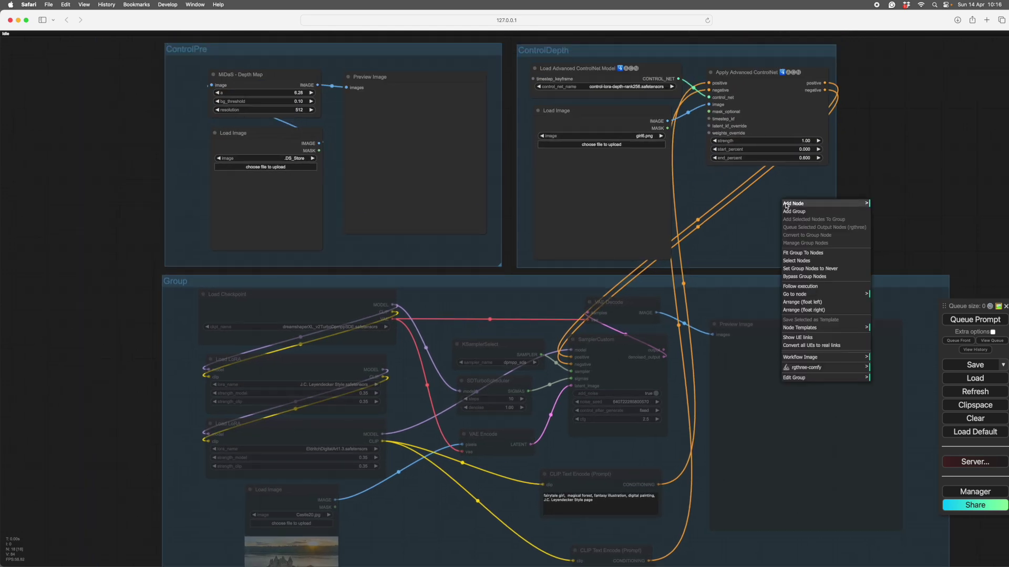
left_click(802, 268)
Load Castle20 (1).jpg into the Load Image node of the ControlPre group
scroll(278, 150, "up", 5)
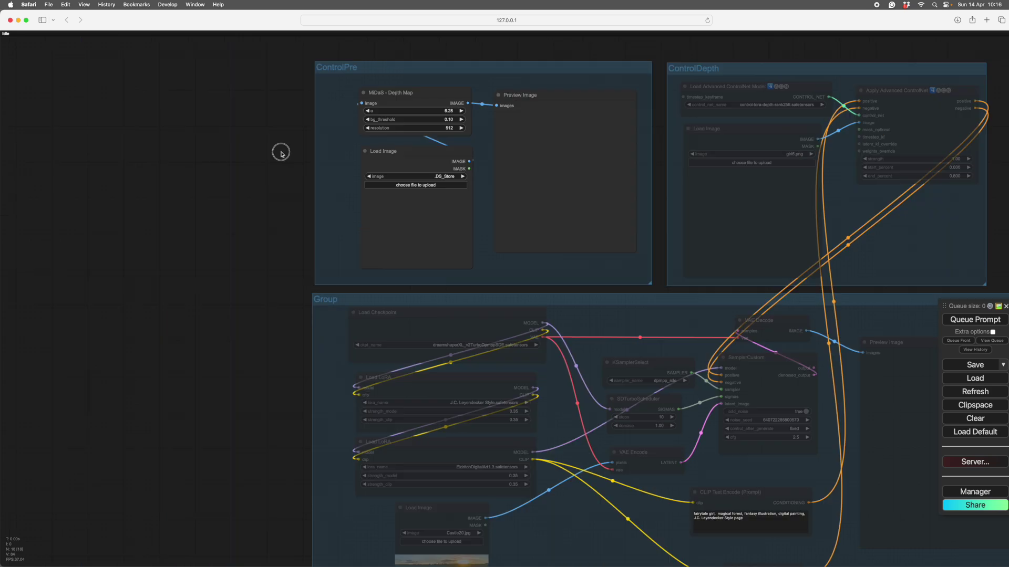
scroll(248, 226, "up", 3)
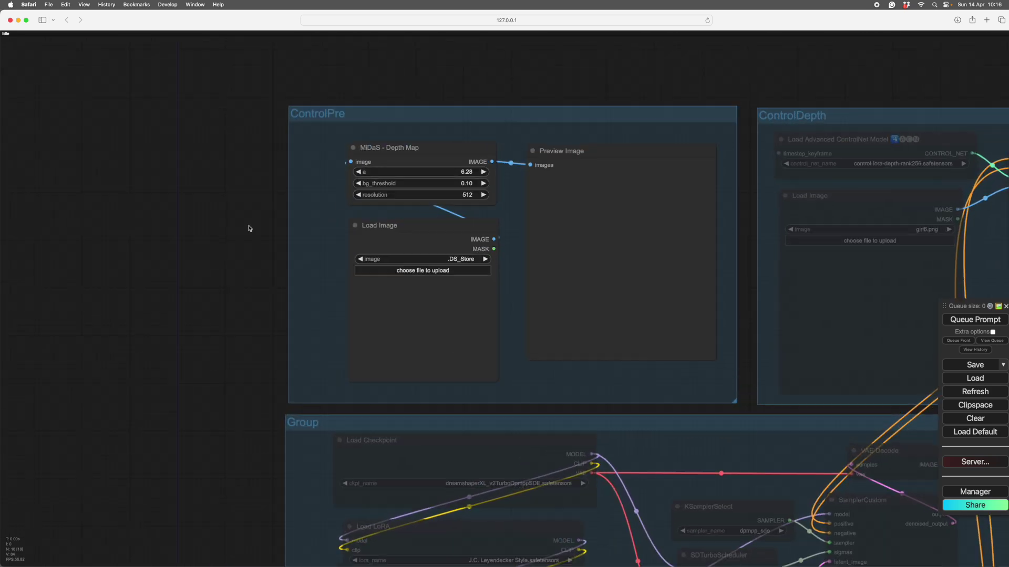
left_click(409, 262)
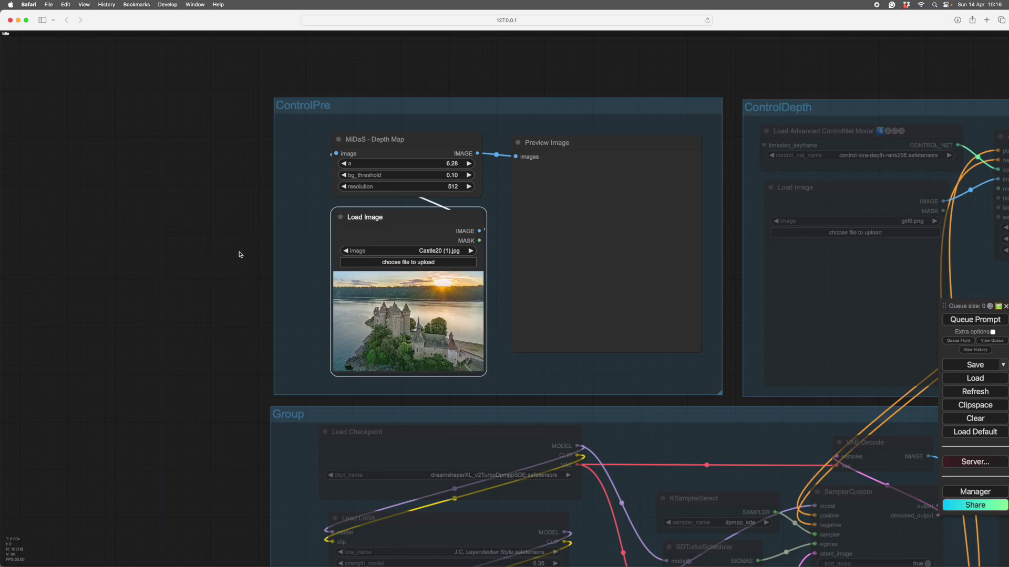
left_click_drag(242, 172, 192, 143)
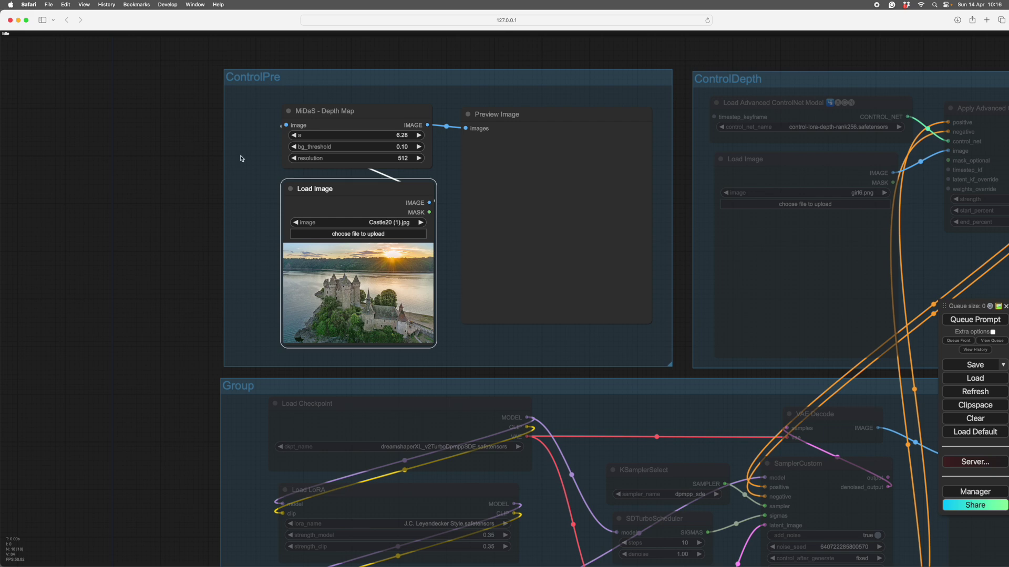
Run the workflow to generate the castle's depth map, and compare the preview with the source photo
left_click(971, 321)
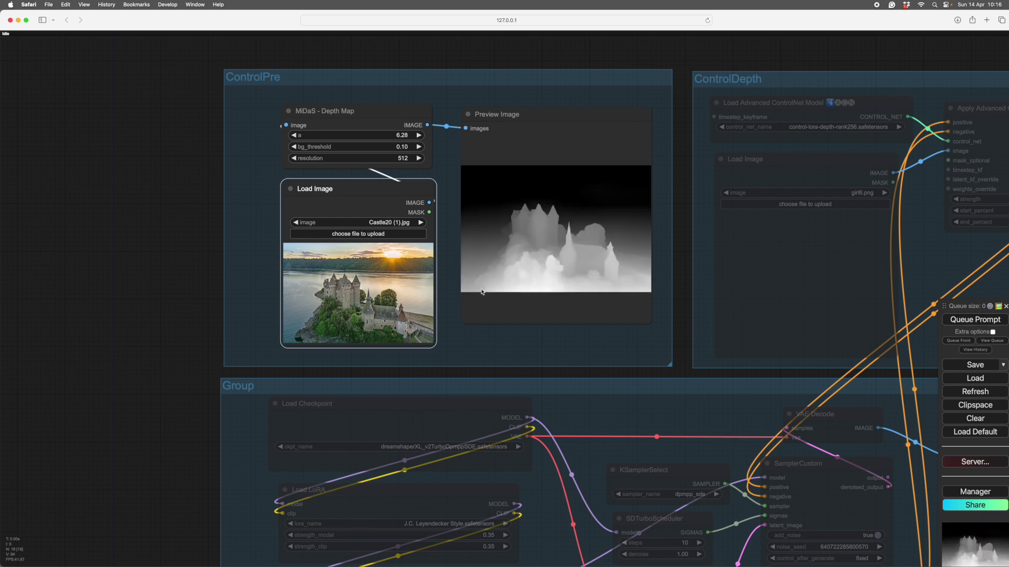
left_click_drag(544, 333, 524, 345)
scroll(522, 341, "up", 7)
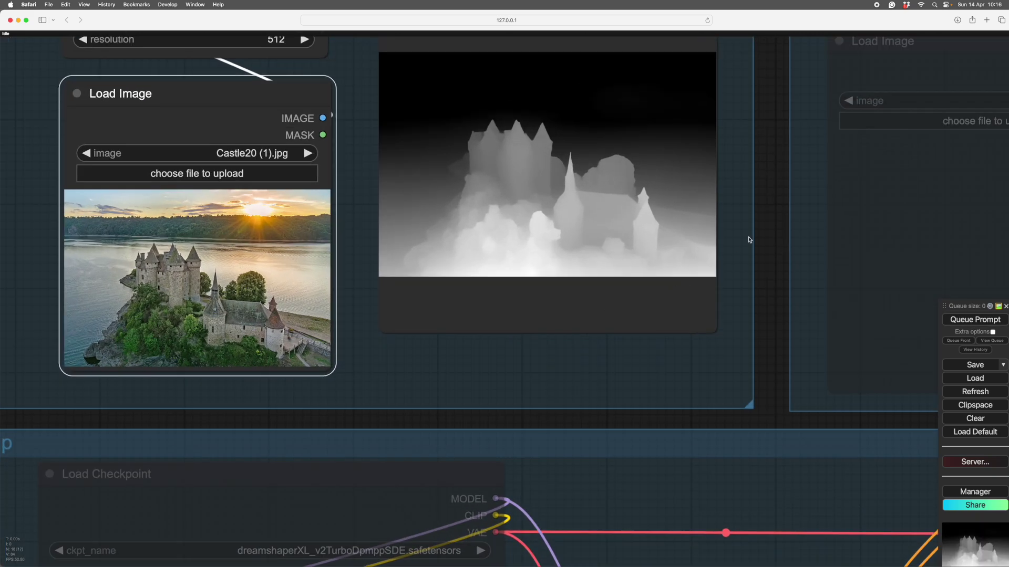
scroll(67, 203, "down", 1)
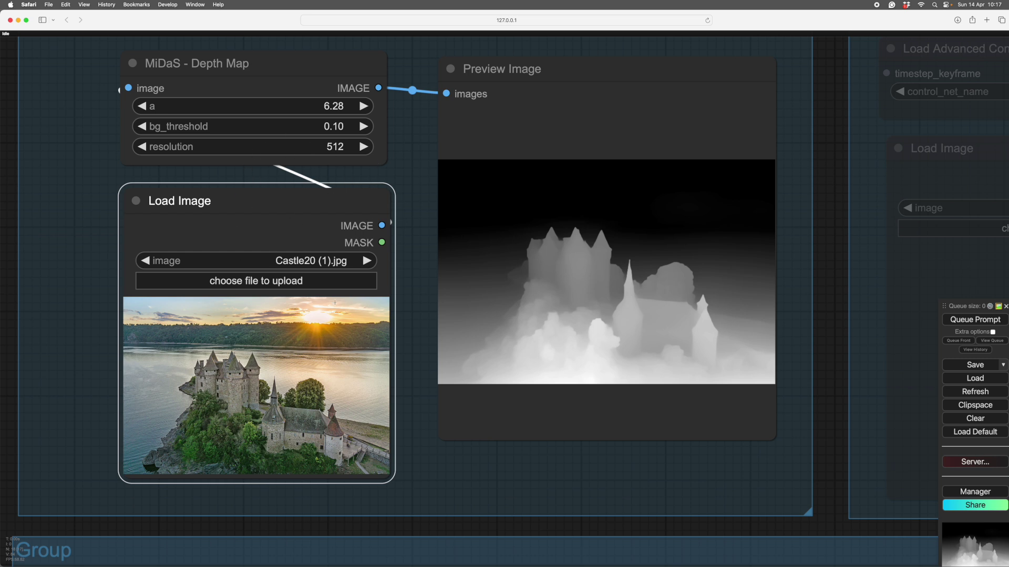
left_click_drag(405, 145, 407, 156)
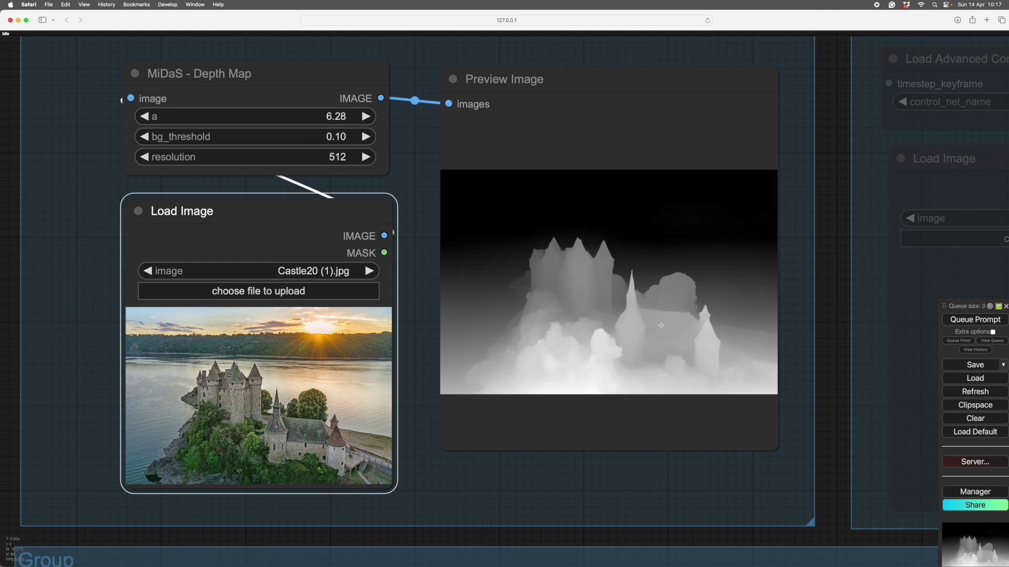
Set the MiDaS Depth Map node's a to 4.43 and bg_threshold to 0.35
scroll(403, 171, "down", 2)
scroll(403, 171, "right", 2)
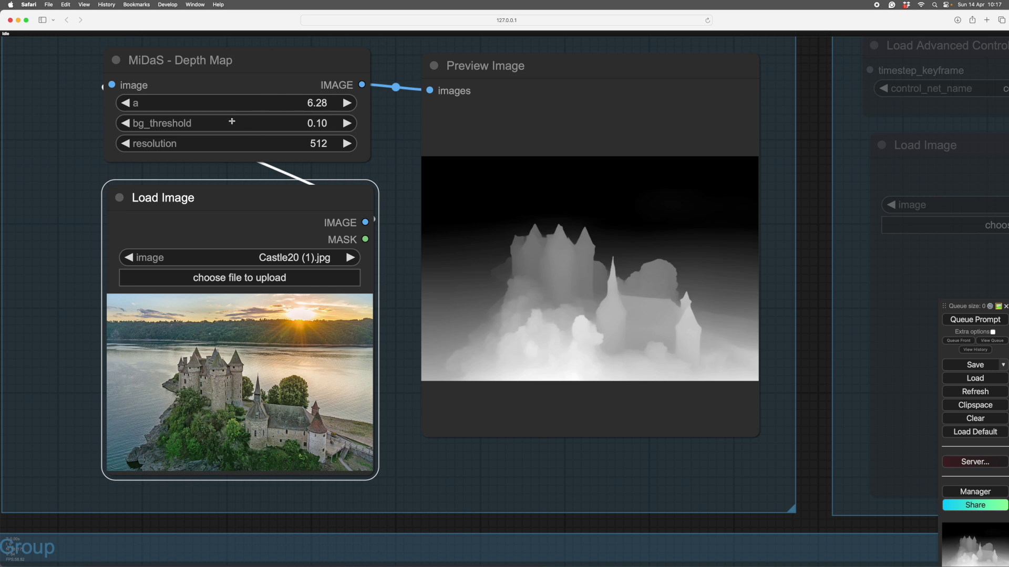
scroll(394, 139, "right", 2)
scroll(394, 139, "up", 1)
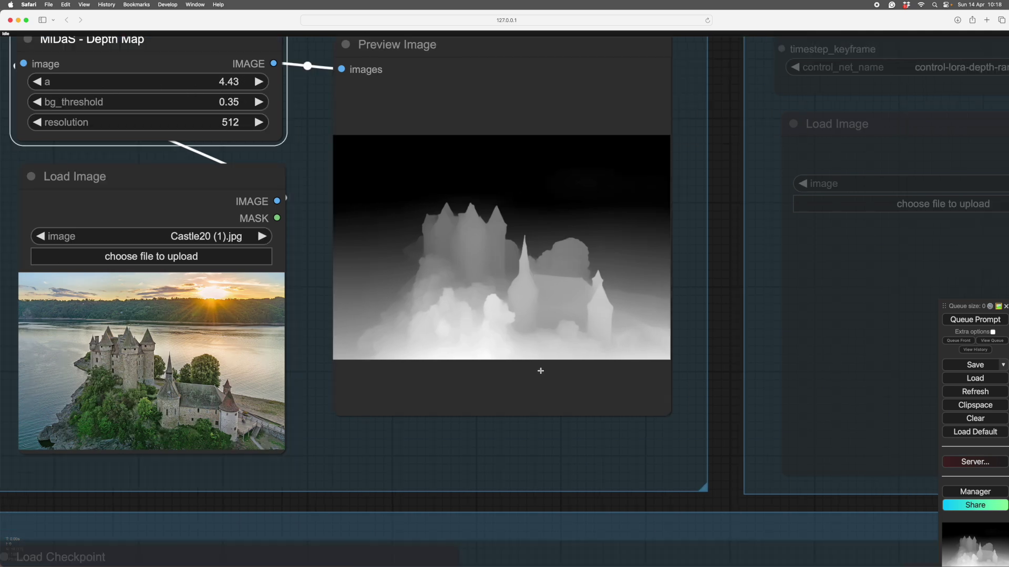
Examine the depth map in ControlPre's Preview Image up close, checking the castle, foreground and background shading
scroll(541, 371, "up", 7)
left_click(537, 475)
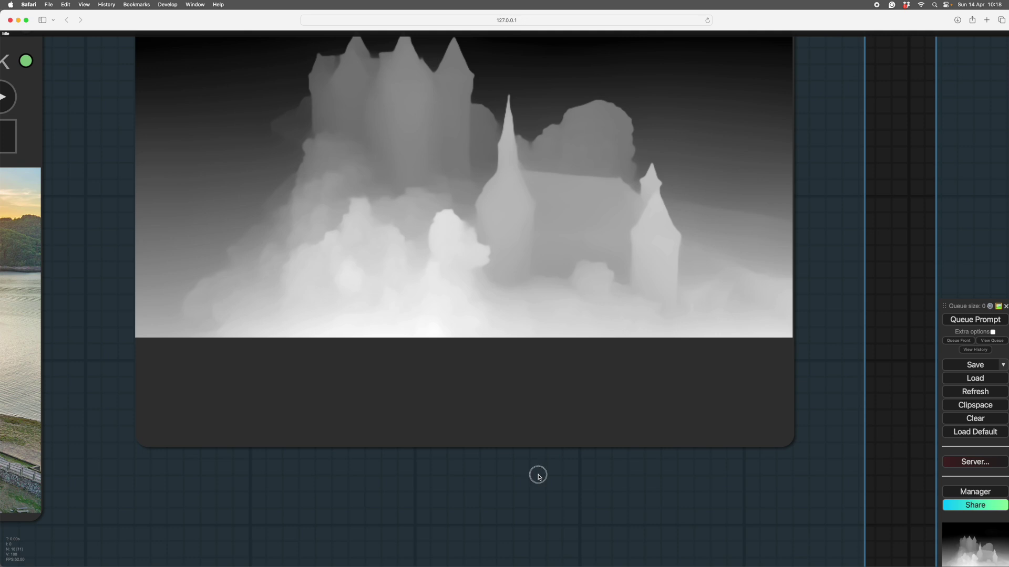
scroll(538, 476, "down", 1)
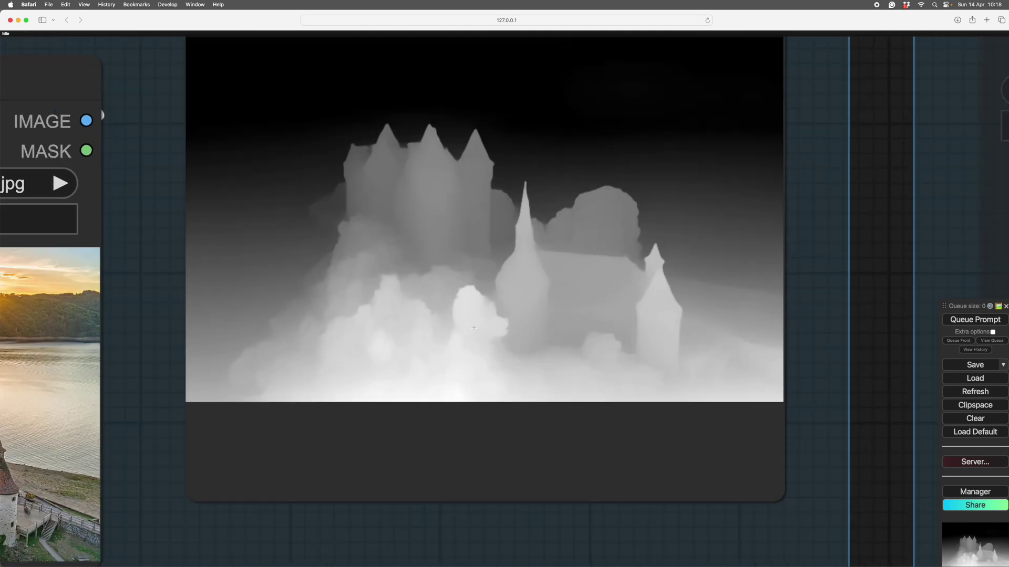
left_click_drag(538, 191, 551, 293)
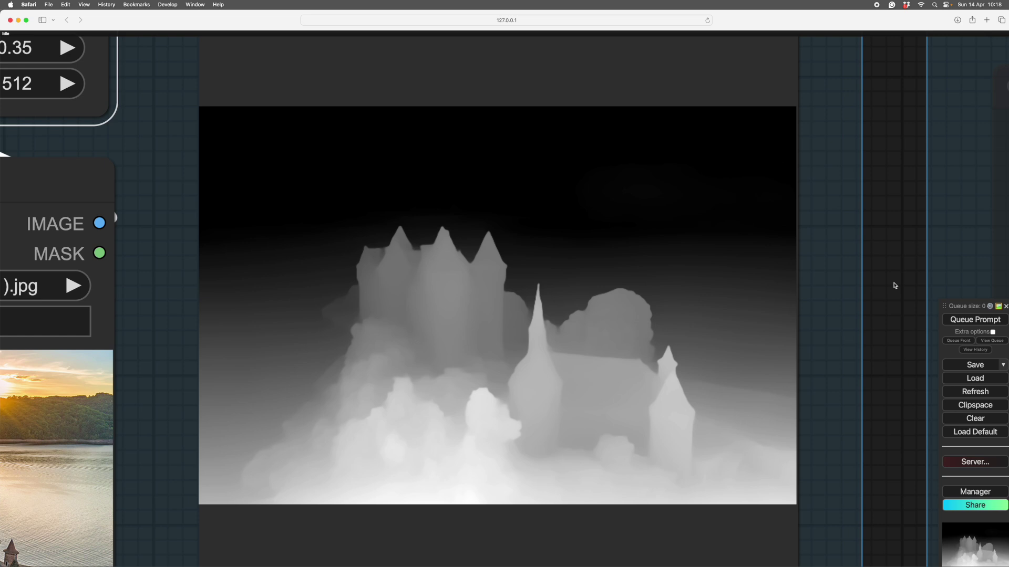
scroll(895, 286, "down", 4)
scroll(700, 272, "down", 7)
scroll(701, 271, "up", 2)
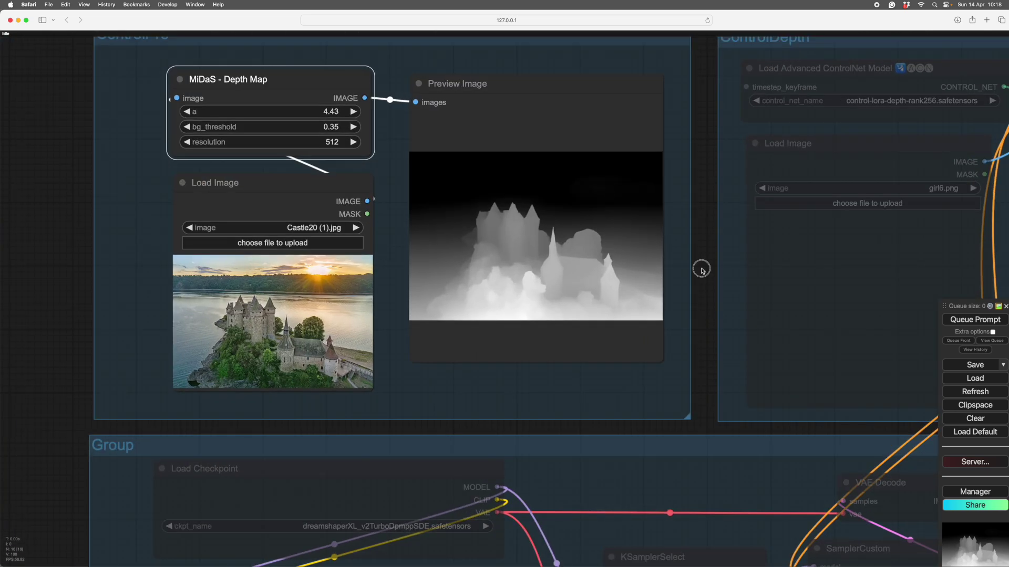
left_click_drag(702, 269, 639, 289)
Open the depth map preview image in its own browser tab, and close that tab to return to the workflow
right_click(467, 231)
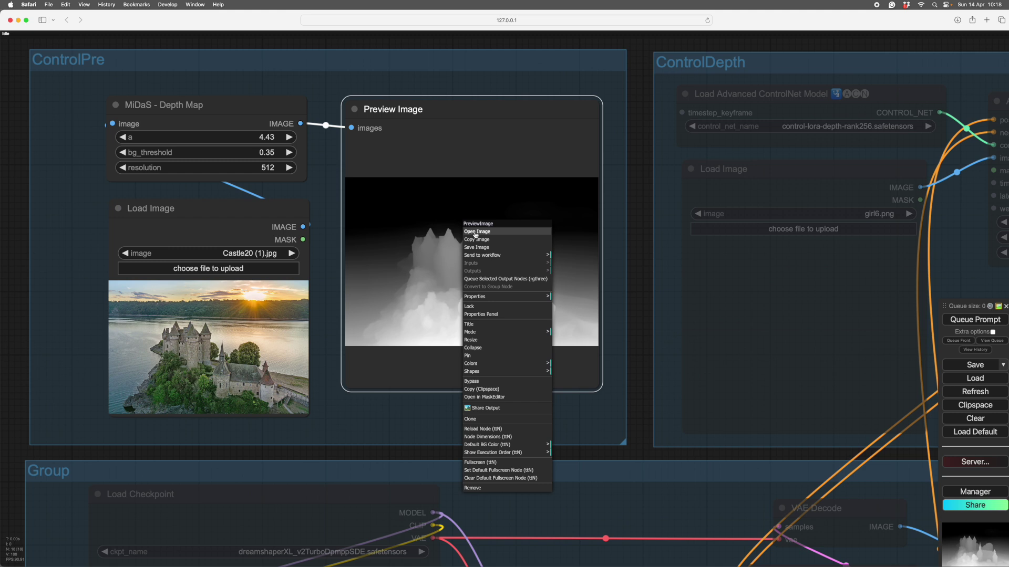
left_click(469, 232)
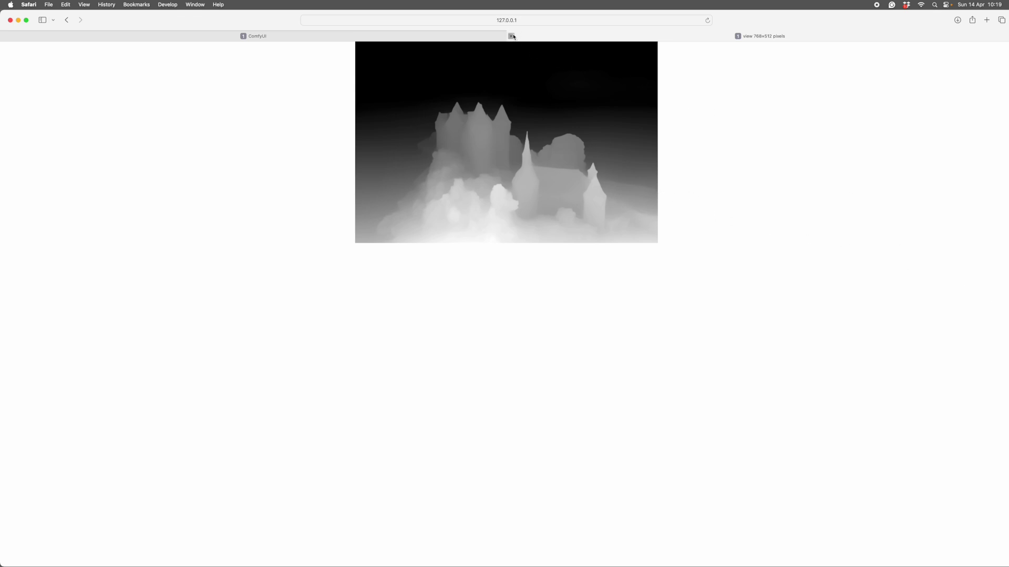
left_click(511, 36)
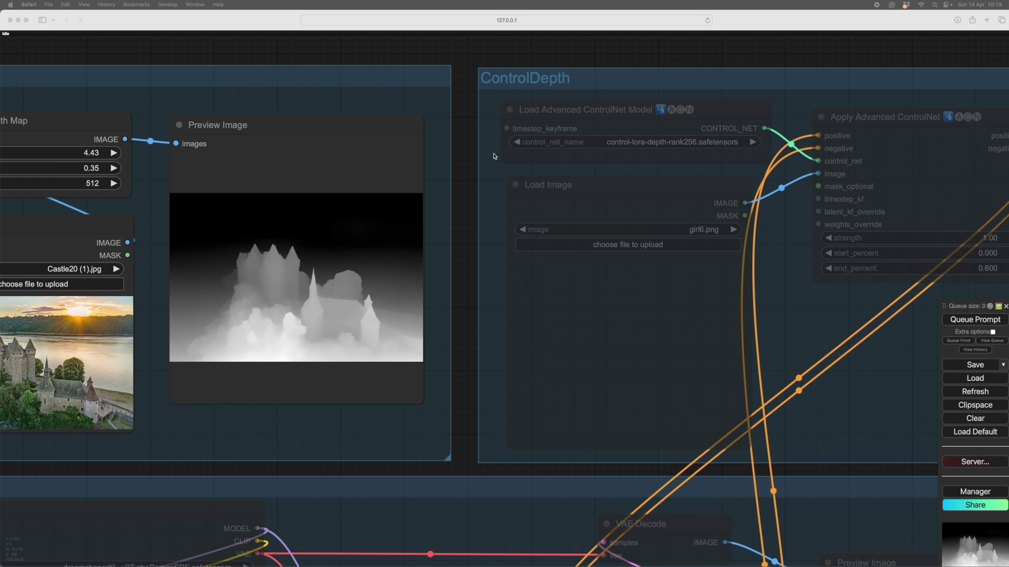
Set the ControlPre group's nodes to Never and reactivate the nodes in the ControlDepth group
right_click(412, 105)
left_click(443, 169)
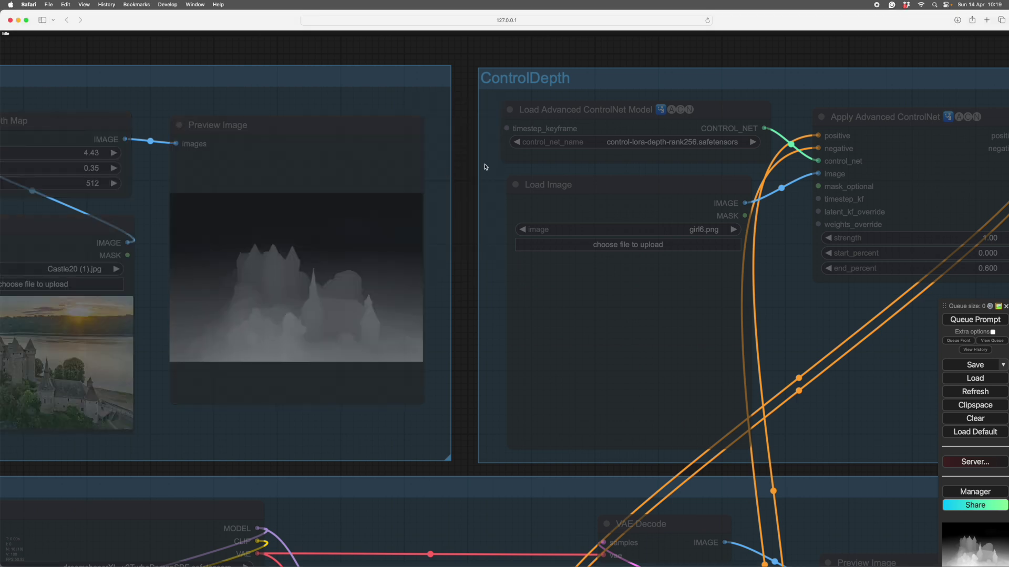
right_click(485, 166)
left_click(499, 225)
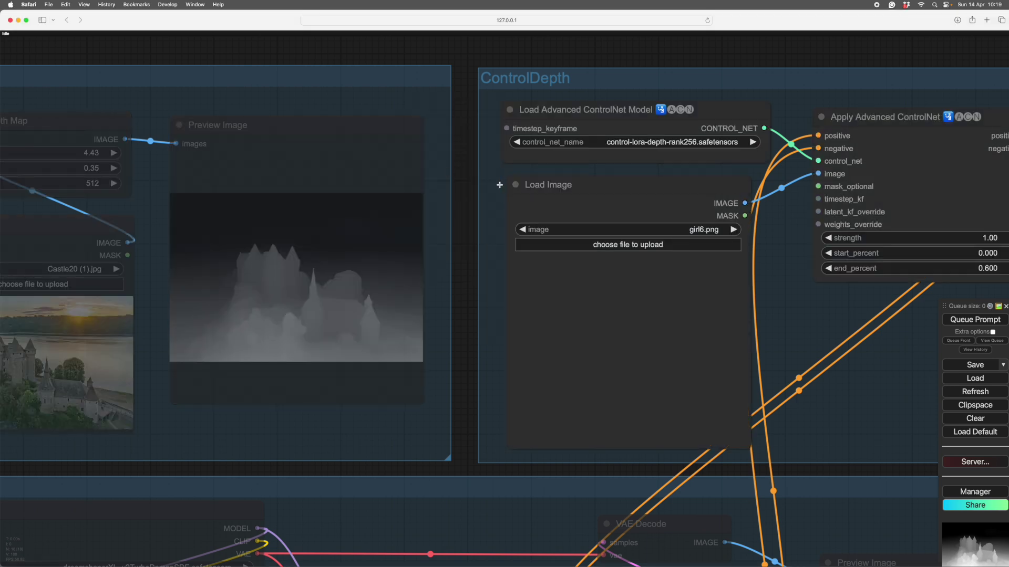
Upload the depth map ComfyUI_temp_vbvjj_00004_.png from the temp folder into ControlDepth's Load Image node
left_click(636, 245)
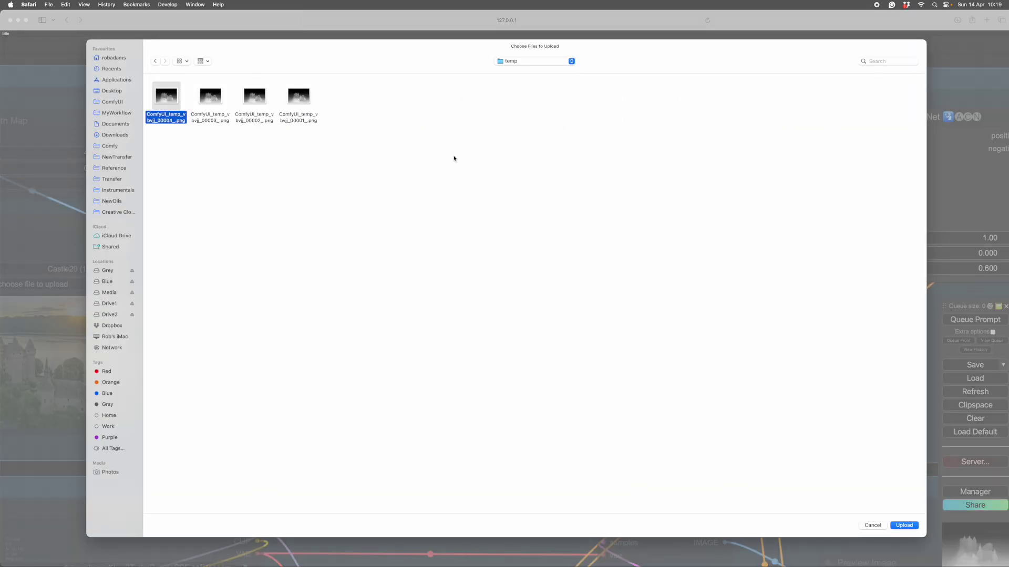
left_click(903, 525)
left_click_drag(849, 413, 834, 400)
scroll(836, 400, "down", 4)
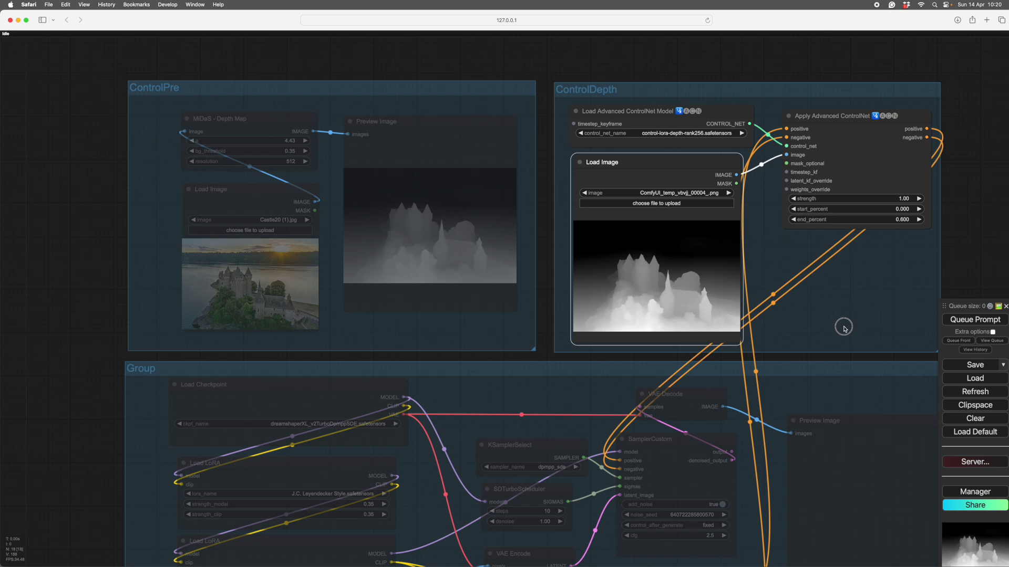
Reactivate all nodes in the main Group
right_click(561, 395)
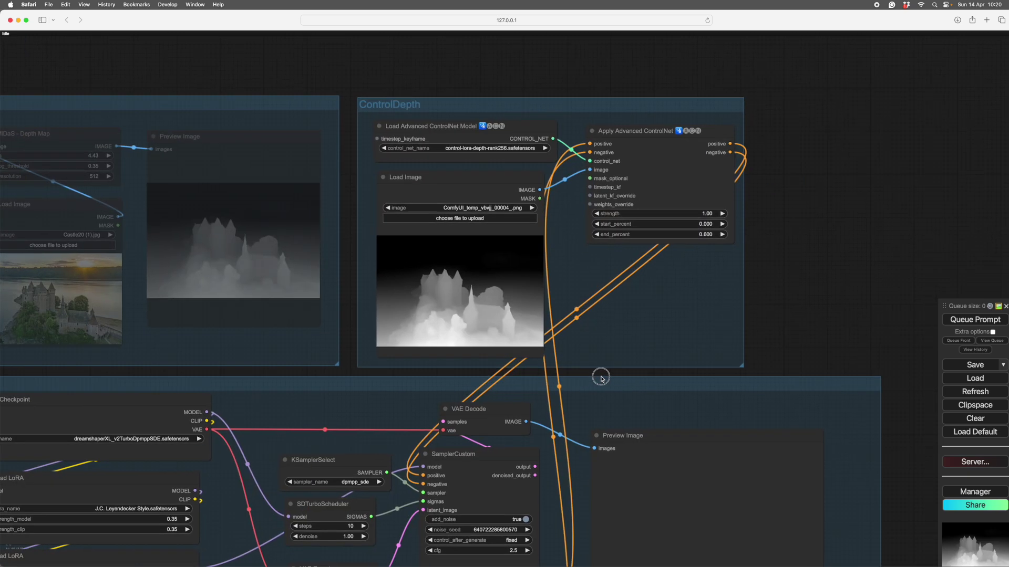
left_click_drag(601, 378, 552, 389)
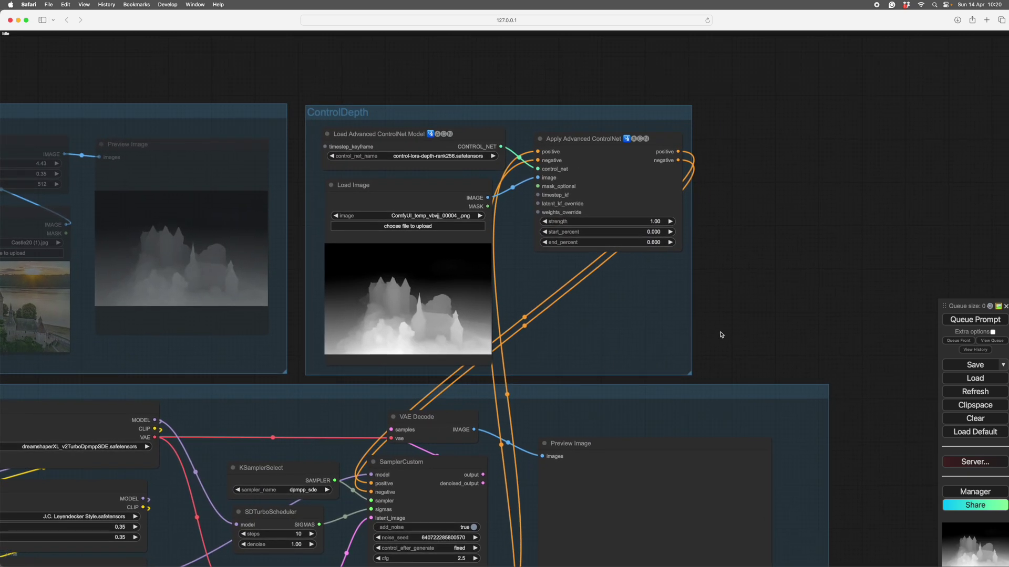
left_click_drag(770, 318, 839, 369)
Examine the ControlDepth group's depth image, ControlNet model and Apply Advanced ControlNet settings, along with their links to the sampler
scroll(839, 369, "up", 1)
scroll(839, 369, "up", 3)
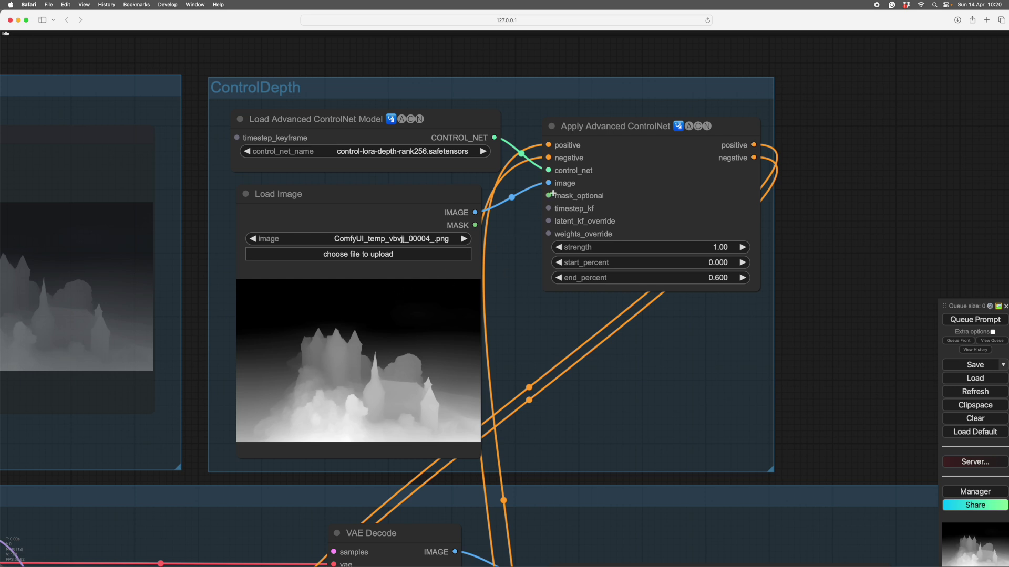
scroll(838, 270, "down", 2)
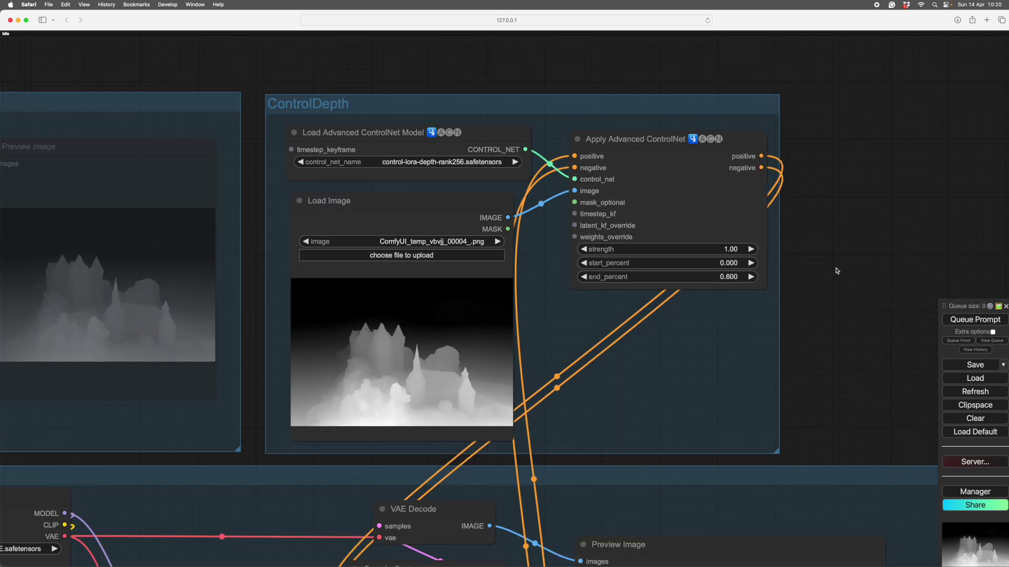
scroll(837, 270, "up", 3)
left_click_drag(837, 282, 916, 276)
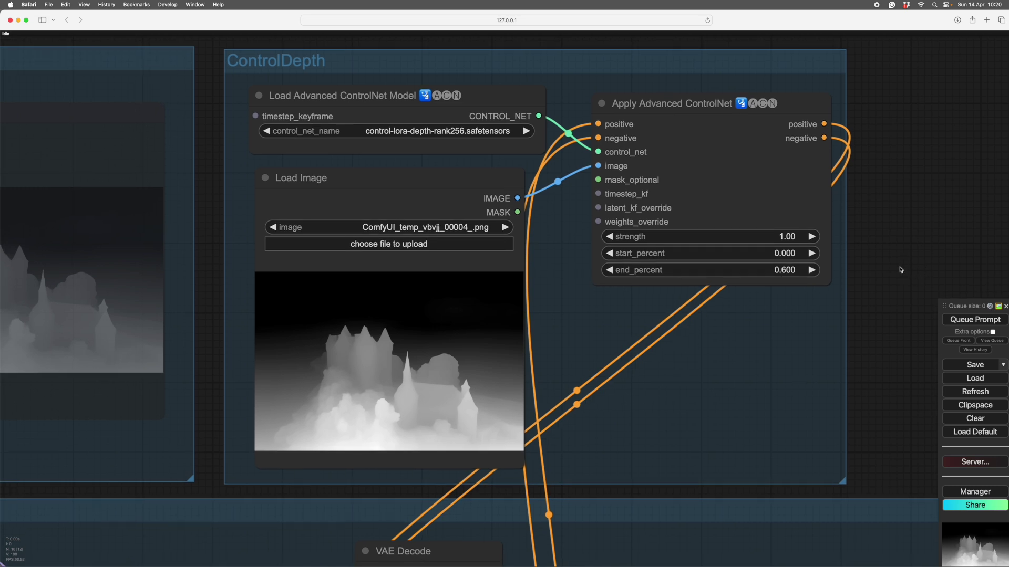
scroll(900, 269, "down", 1)
left_click_drag(904, 302, 889, 250)
scroll(896, 273, "down", 4)
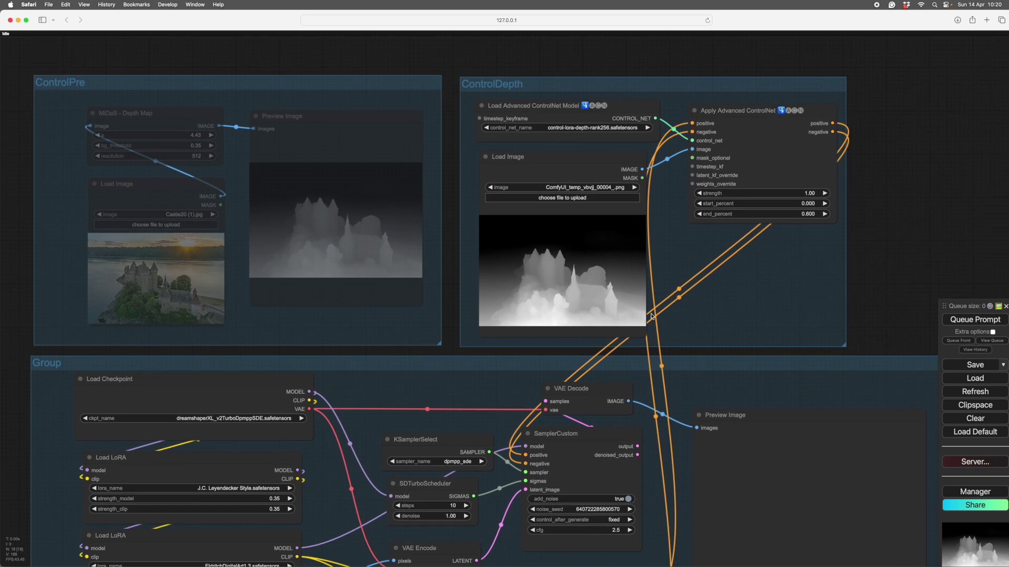
left_click_drag(892, 301, 894, 283)
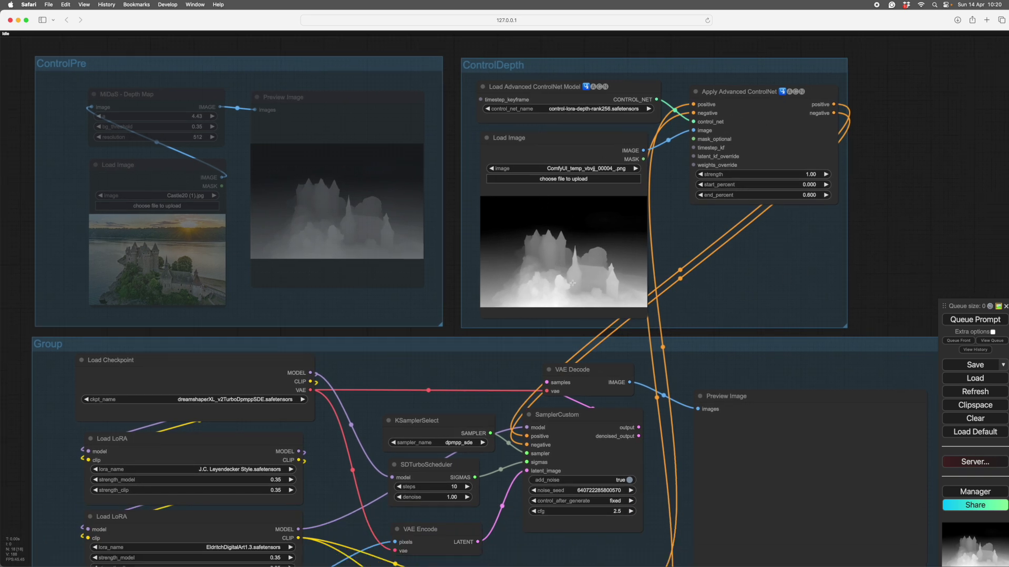
scroll(851, 281, "up", 2)
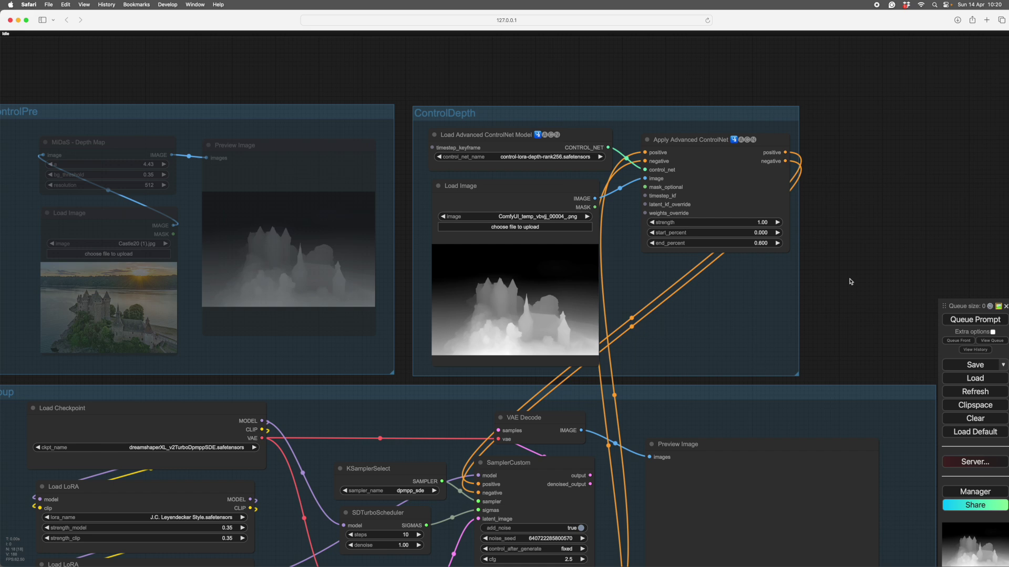
Examine the strength, start percent and end percent settings of the Apply Advanced ControlNet node
scroll(851, 281, "up", 3)
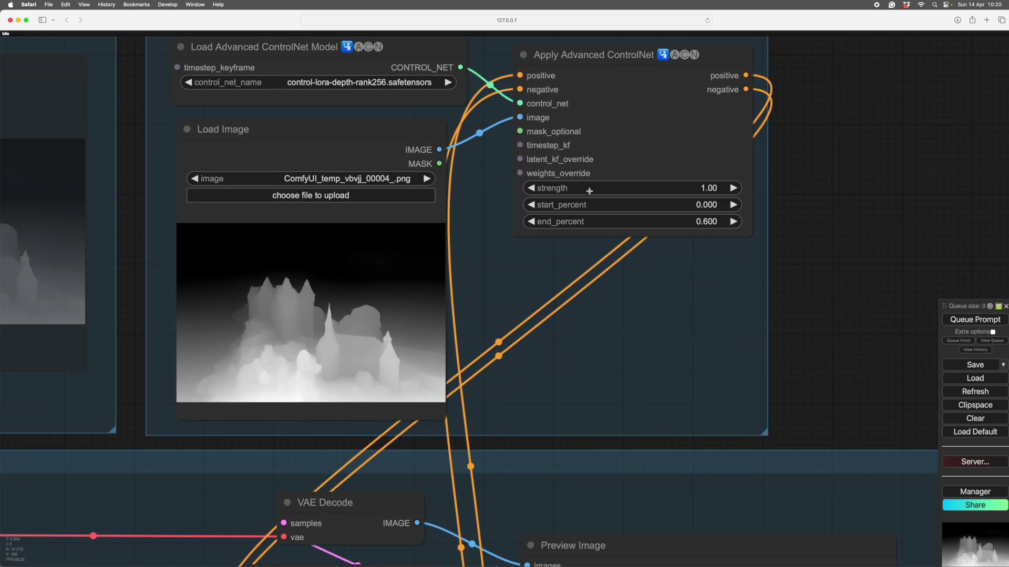
left_click_drag(837, 250, 874, 303)
scroll(874, 303, "up", 4)
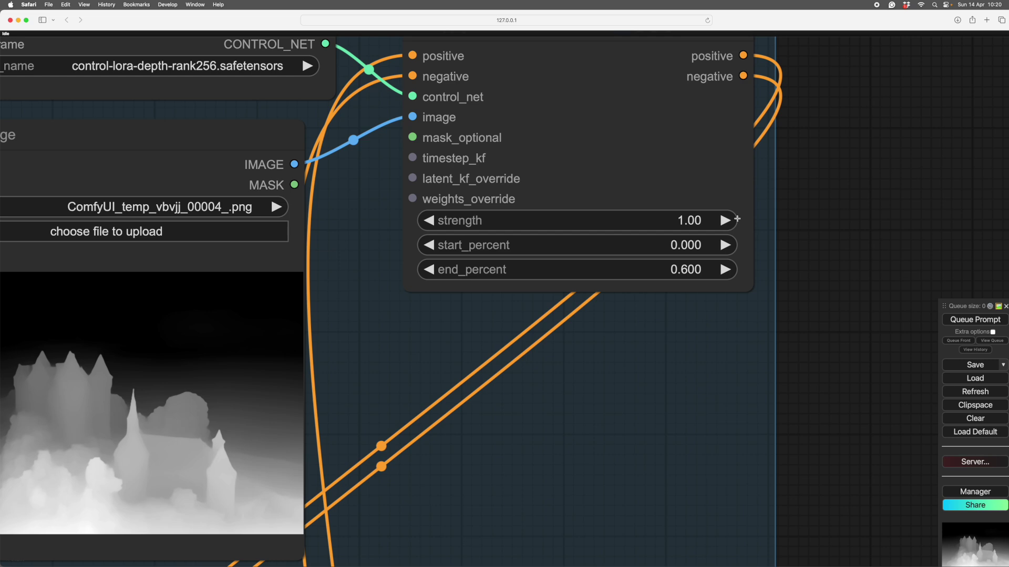
scroll(844, 313, "down", 1)
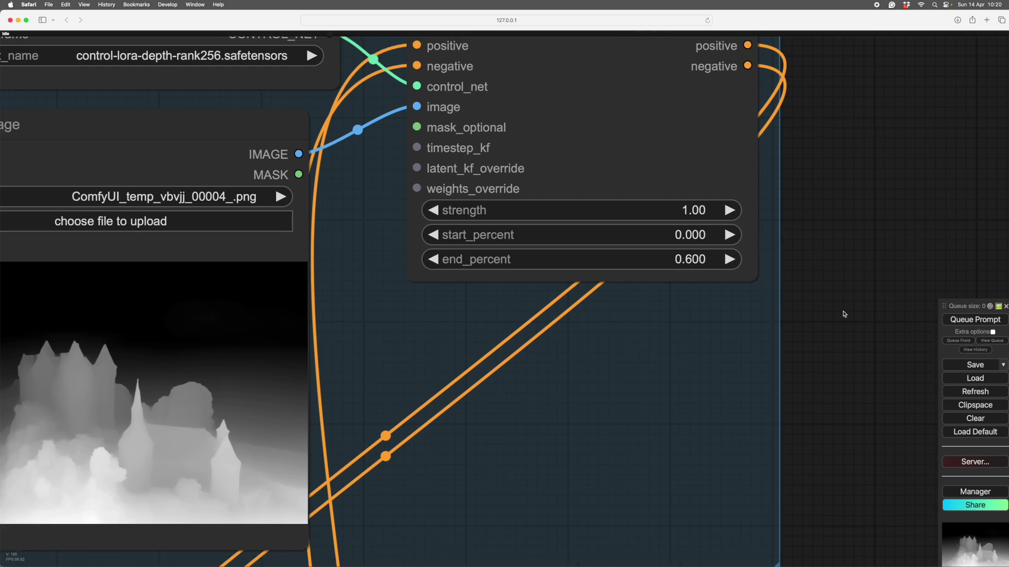
scroll(831, 275, "down", 3)
left_click_drag(839, 323, 863, 307)
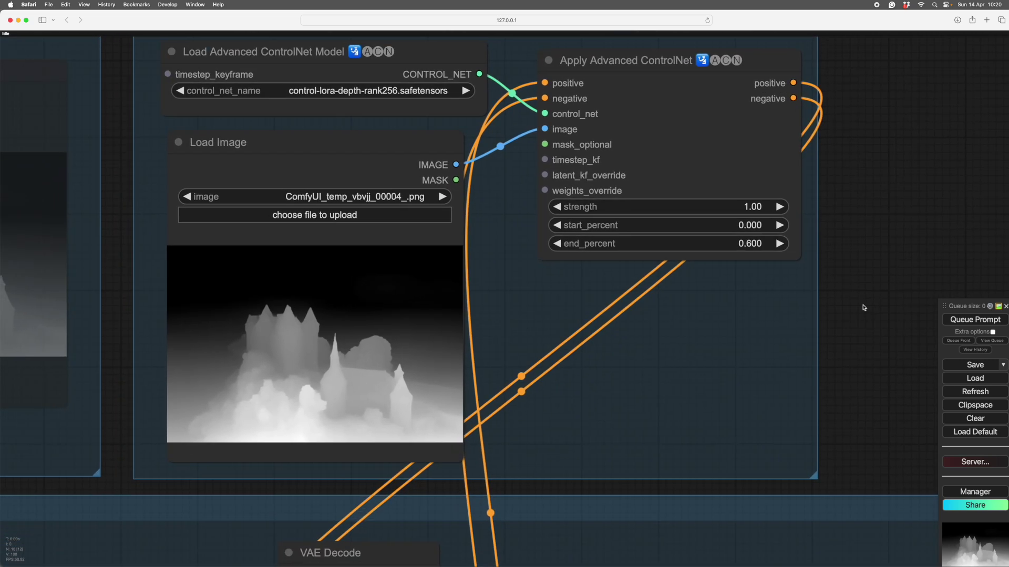
Examine the main group's KSamplerSelect, SDTurboScheduler and SamplerCustom settings and how these nodes are linked
scroll(865, 308, "down", 4)
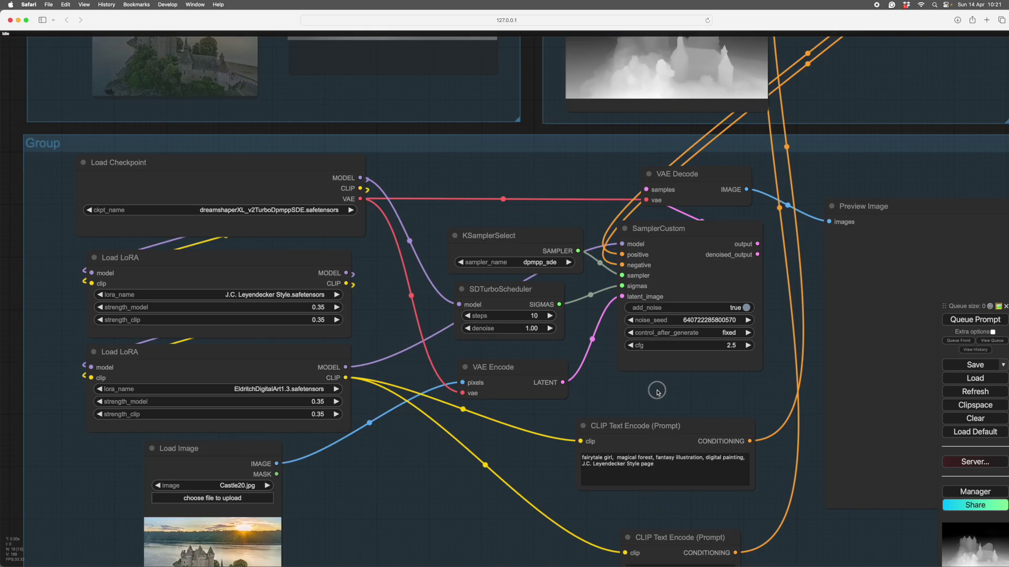
left_click_drag(657, 391, 681, 392)
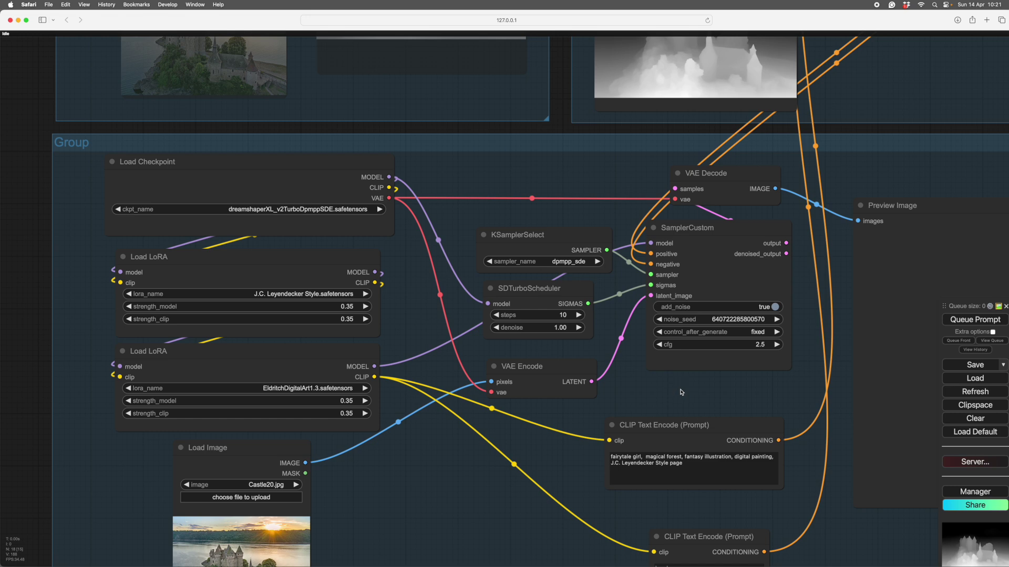
left_click_drag(614, 331, 634, 336)
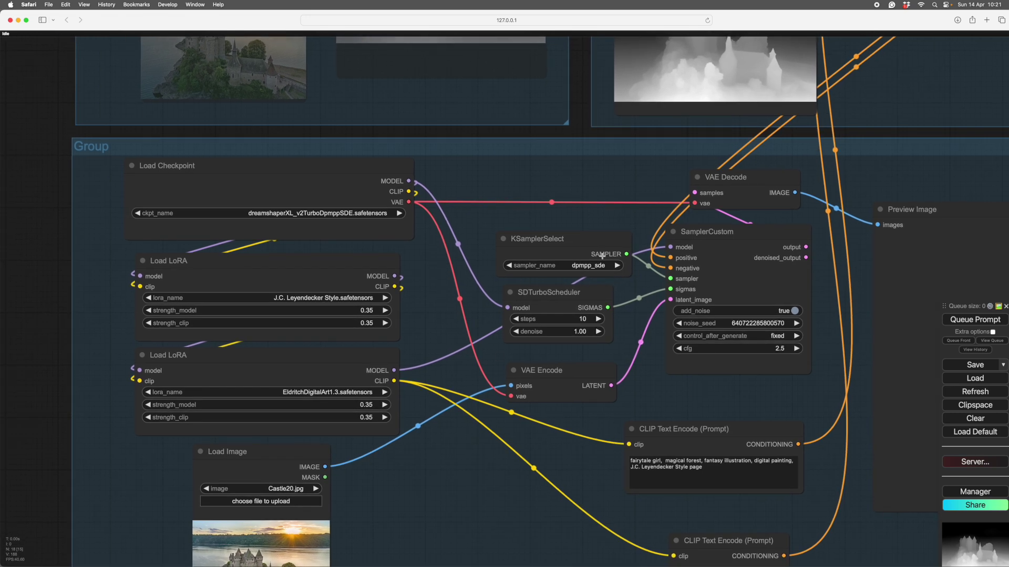
scroll(632, 328, "up", 2)
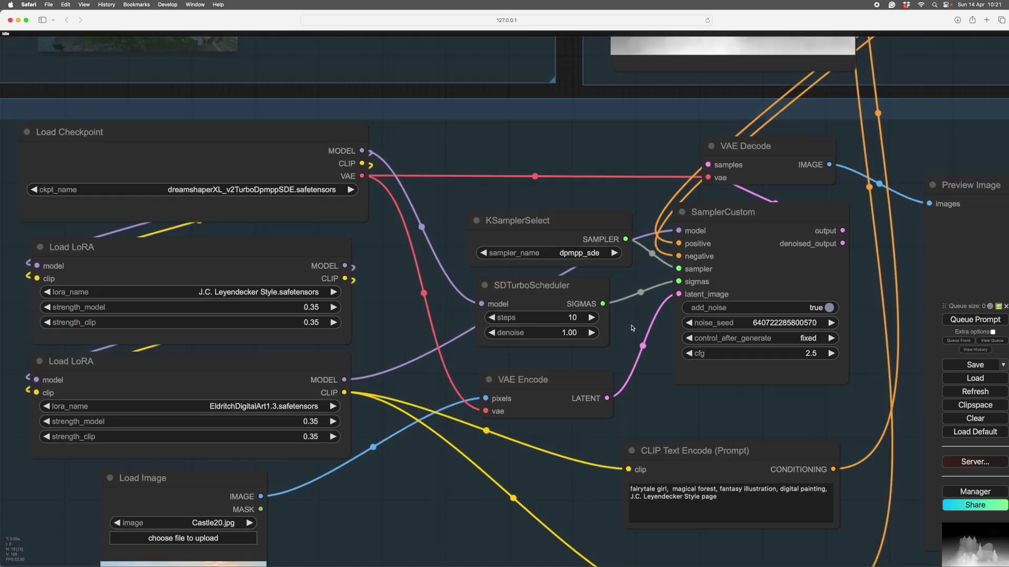
scroll(632, 327, "up", 2)
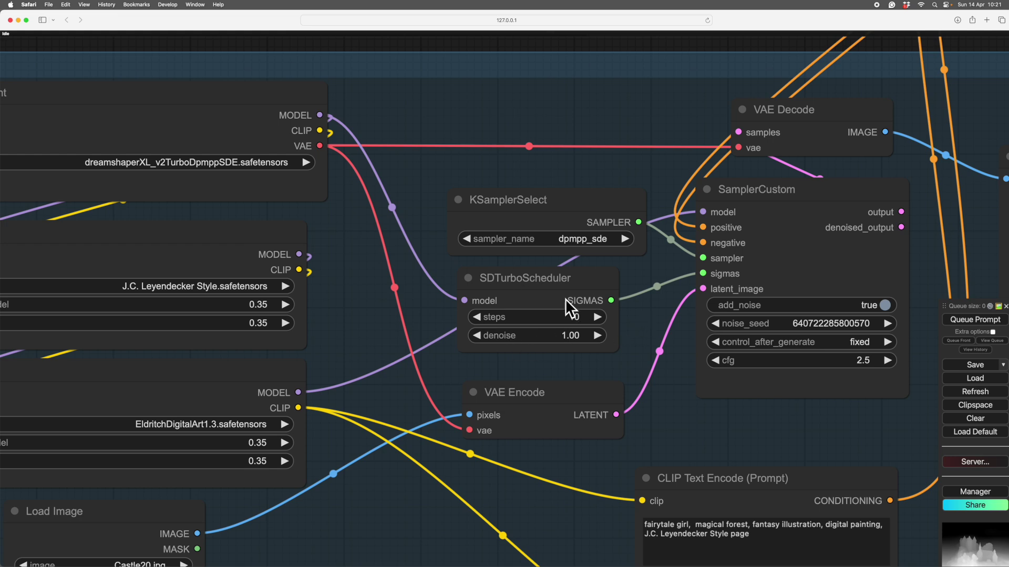
left_click_drag(647, 323, 645, 309)
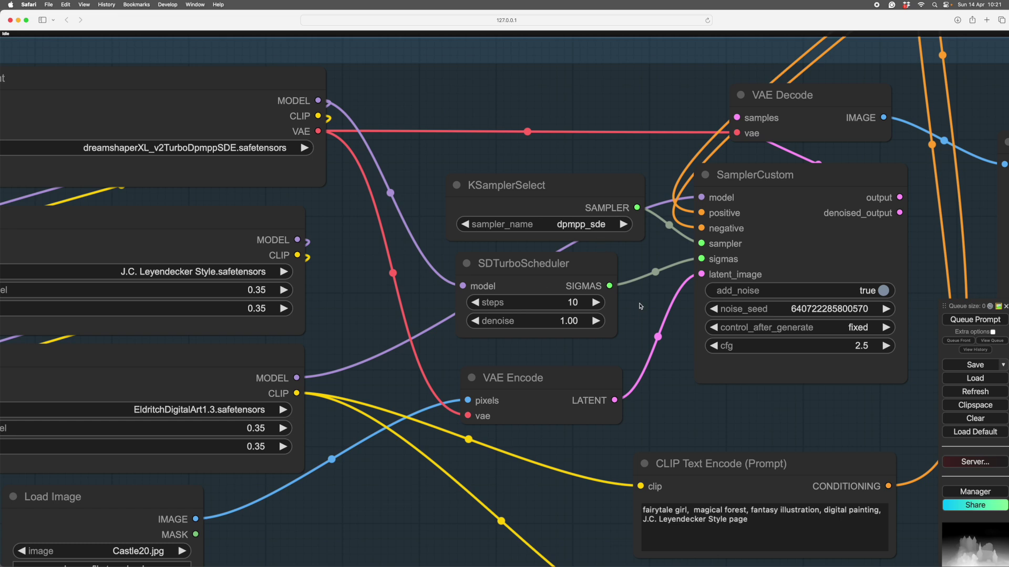
scroll(640, 307, "down", 5)
scroll(637, 308, "up", 3)
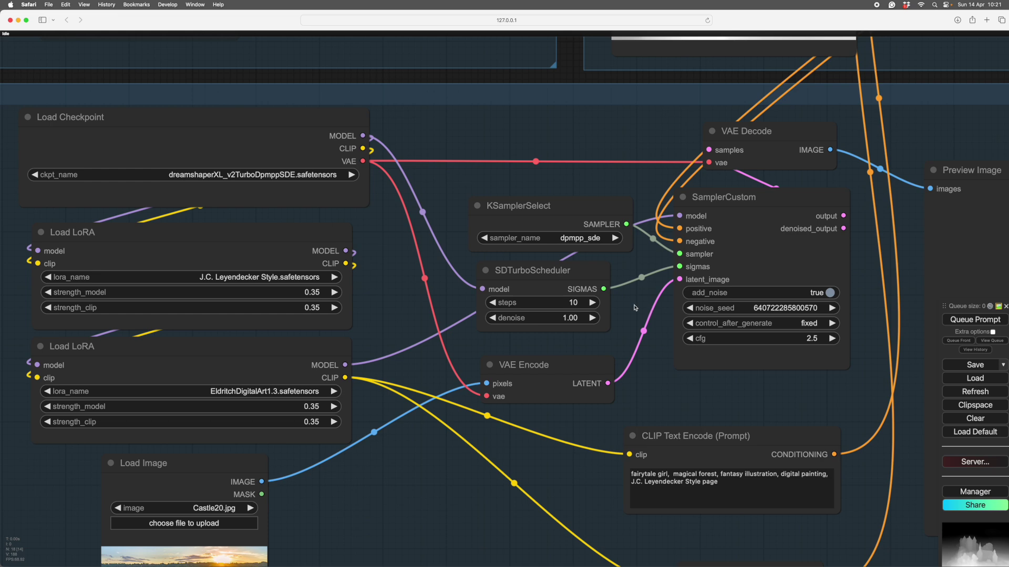
Review ControlDepth's depth map image together with the strength and percent range of Apply Advanced ControlNet
scroll(635, 308, "up", 5)
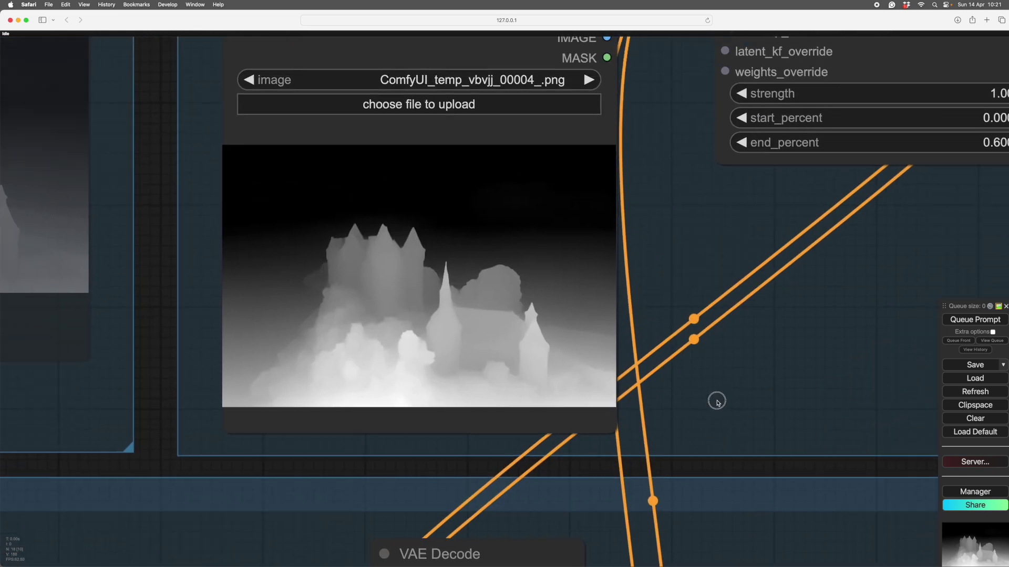
left_click_drag(716, 401, 583, 450)
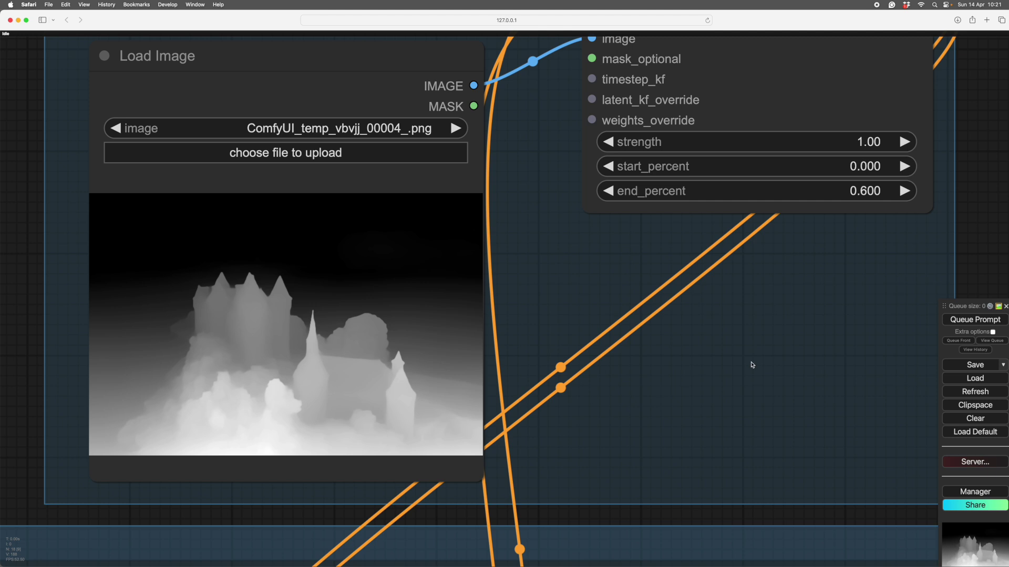
left_click_drag(780, 358, 494, 434)
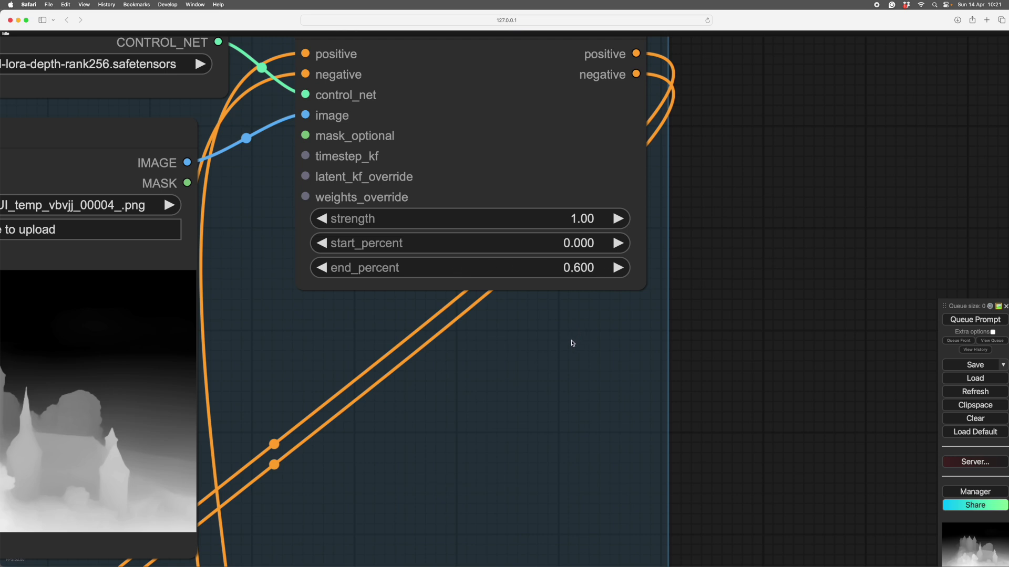
scroll(572, 343, "down", 3)
left_click_drag(570, 342, 695, 208)
Bypass the Load LoRA node that uses J.C. Leyendecker Style.safetensors
scroll(629, 360, "down", 2)
scroll(628, 323, "down", 2)
left_click_drag(639, 352, 769, 185)
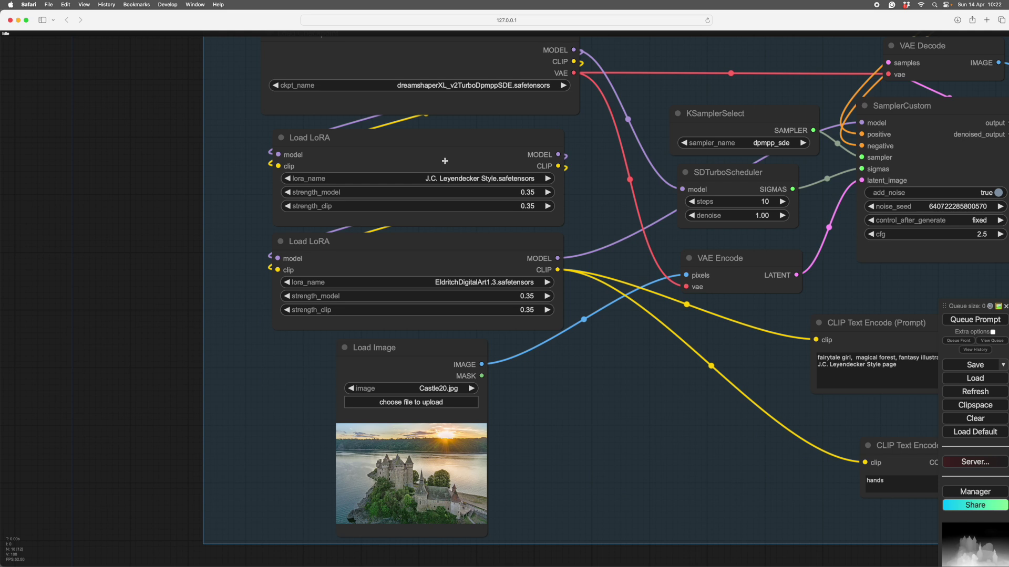
right_click(436, 158)
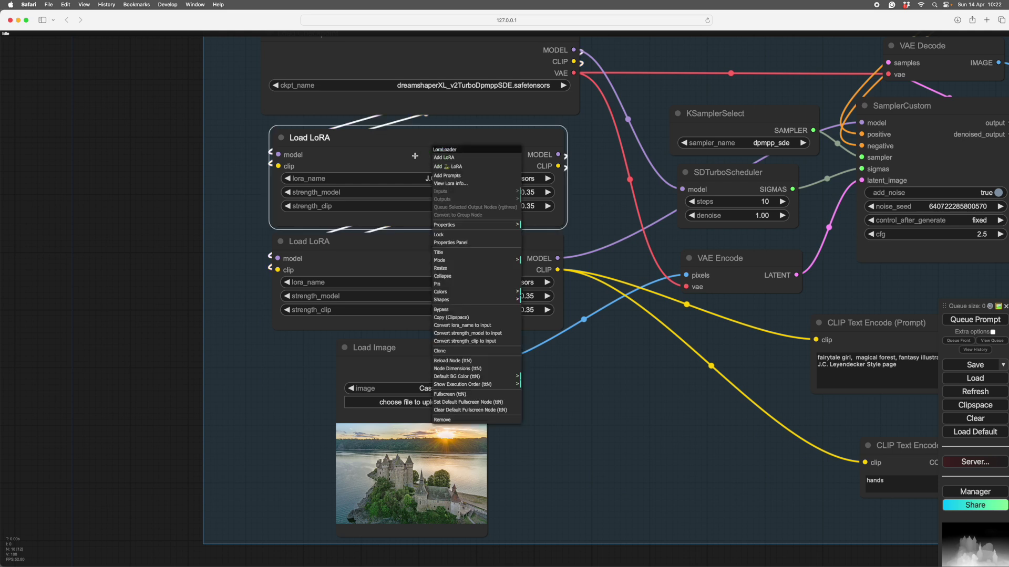
left_click(453, 309)
left_click_drag(601, 211, 594, 215)
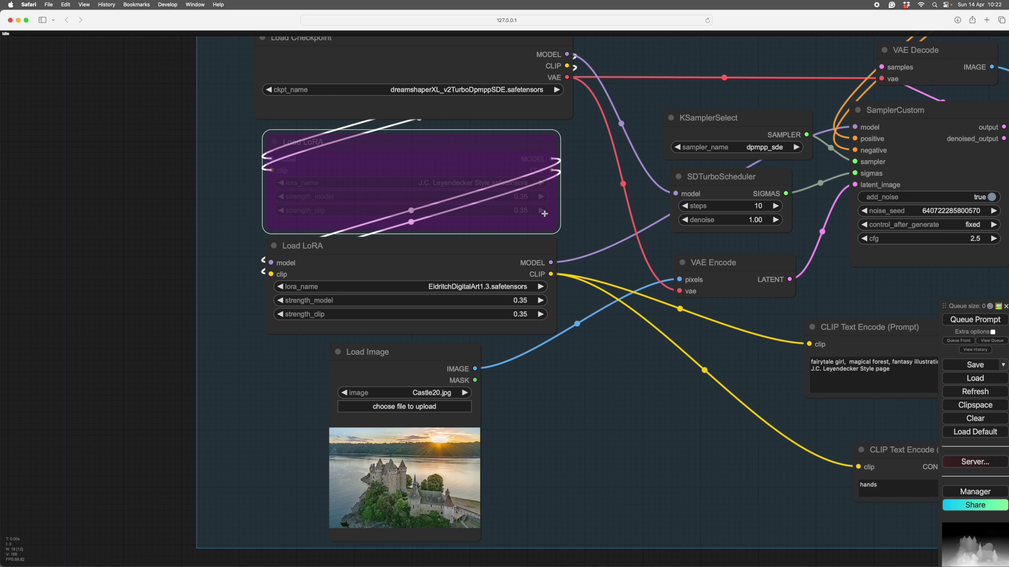
Set both strength_model and strength_clip of the EldritchDigitalArt1.3 LoRA to 0.50
scroll(566, 255, "down", 2)
left_click(528, 283)
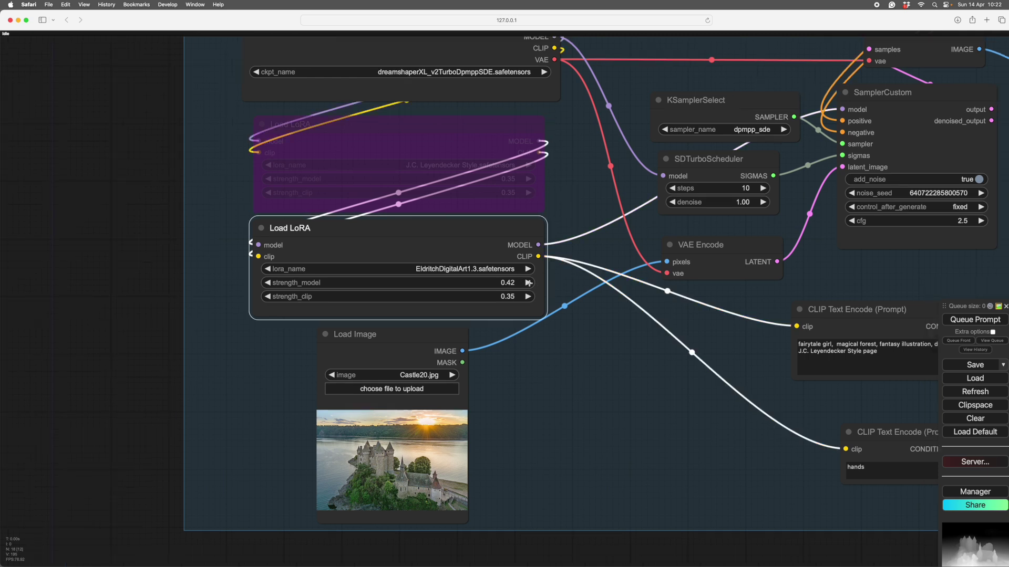
left_click(528, 283)
left_click(529, 282)
left_click(528, 282)
left_click(527, 296)
left_click(527, 296)
left_click(526, 296)
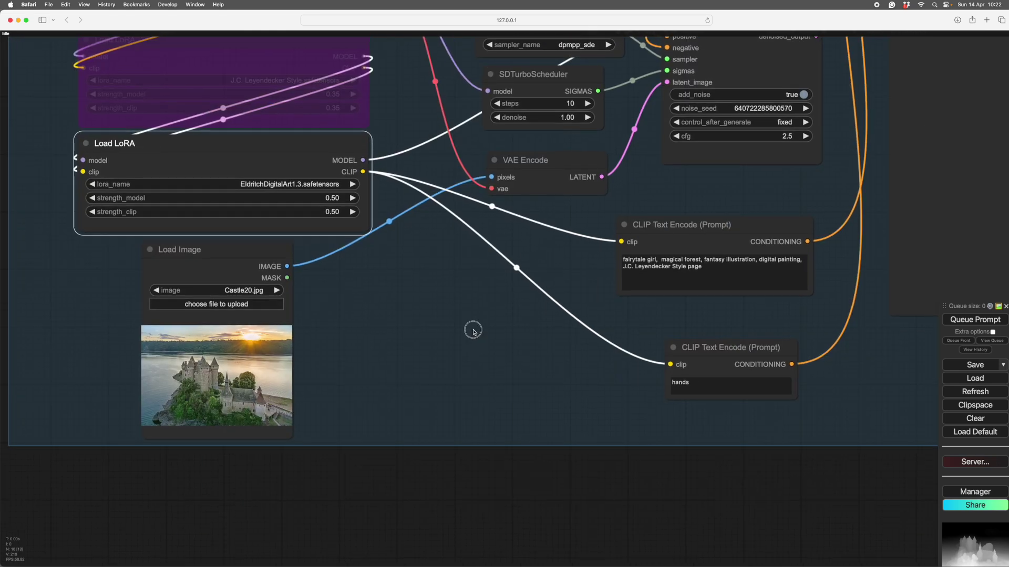
Move the main group's Load Image node with Castle20.jpg below VAE Encode, beside the prompt nodes
left_click_drag(472, 331, 479, 386)
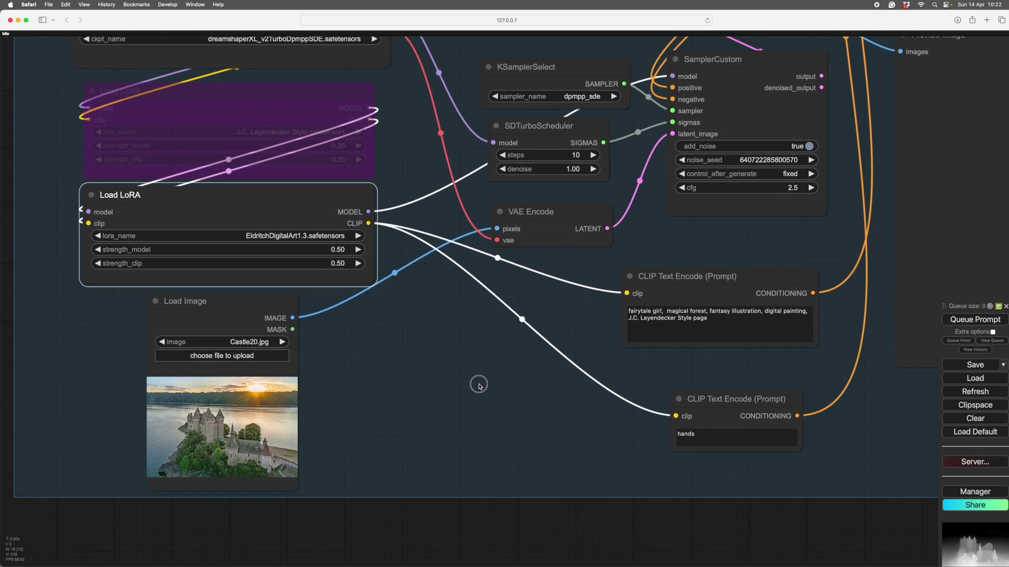
scroll(508, 381, "down", 2)
scroll(508, 381, "up", 5)
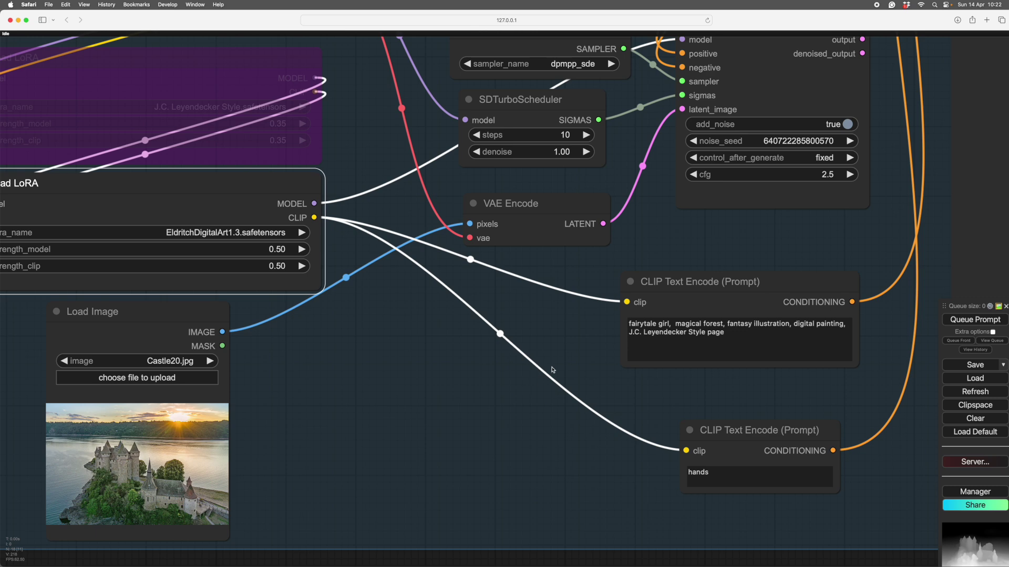
scroll(578, 365, "up", 3)
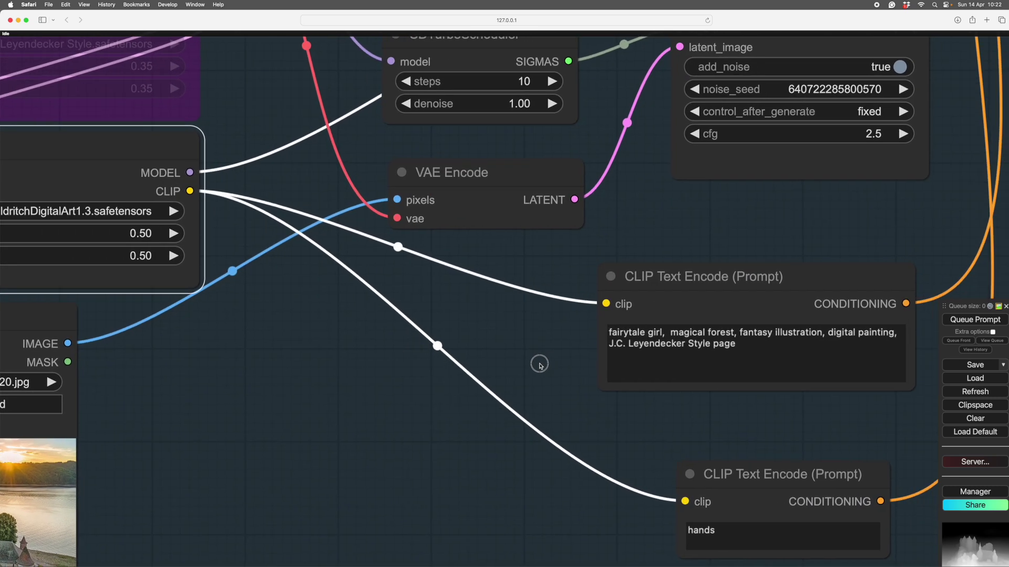
left_click_drag(643, 355, 823, 272)
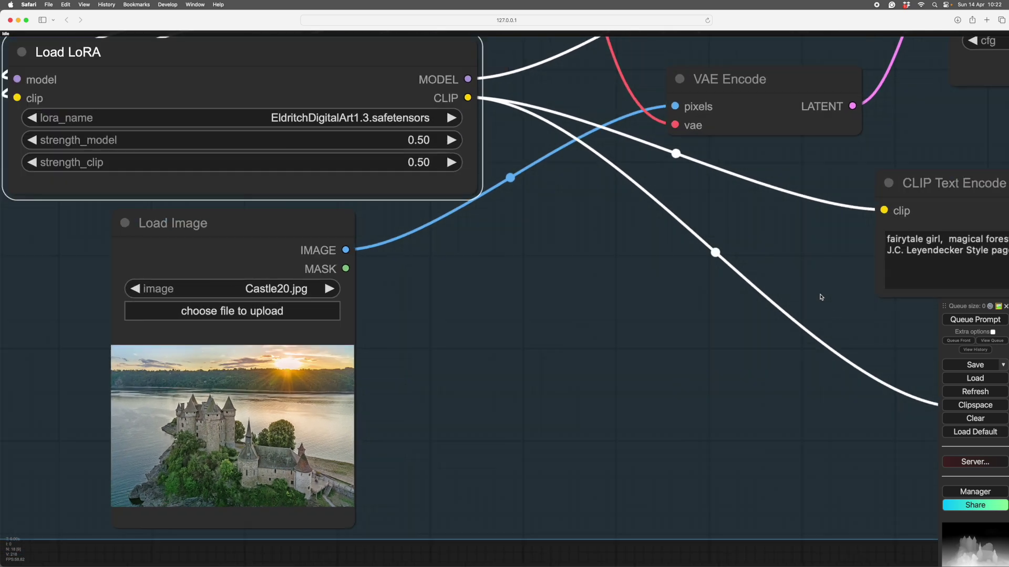
left_click_drag(899, 329, 845, 311)
left_click_drag(257, 204, 754, 166)
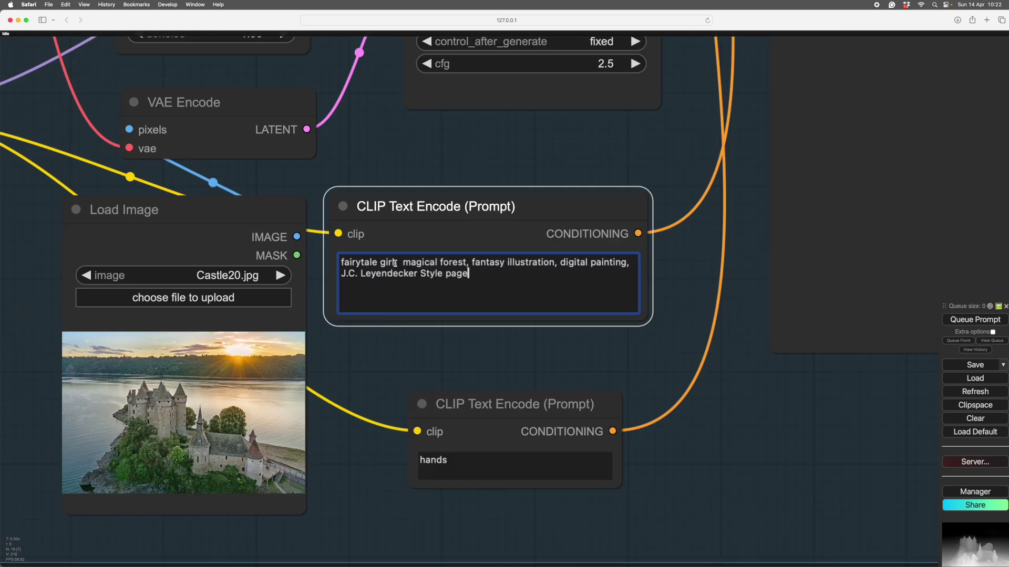
Change the positive prompt to "fairytale castle, still lake, fantasy illustration, digital painting", dropping the J.C. Leyendecker style phrase
left_click(395, 263)
double_click(395, 263)
type("castle")
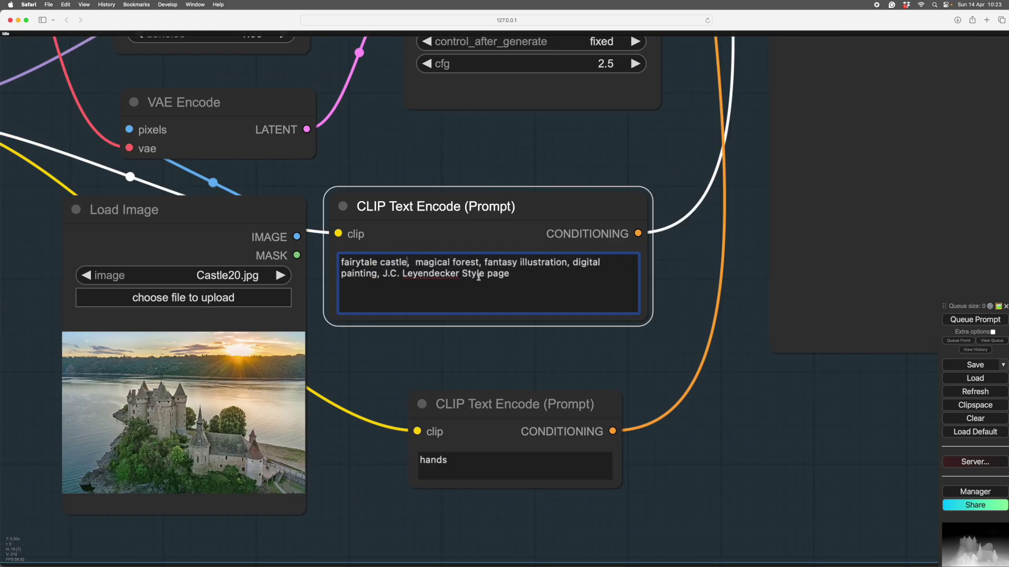
left_click_drag(481, 263, 414, 263)
type("still")
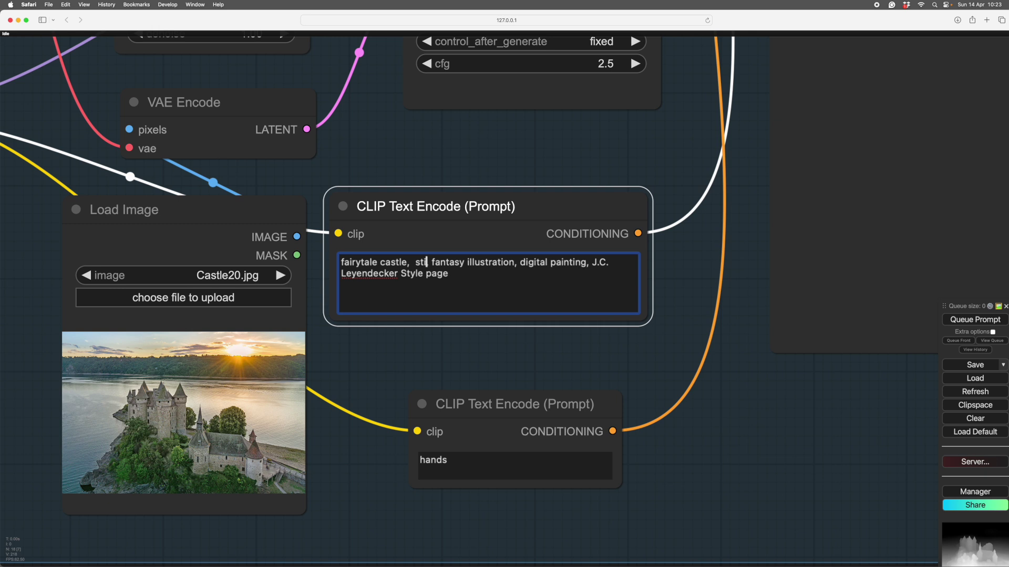
type(" lake")
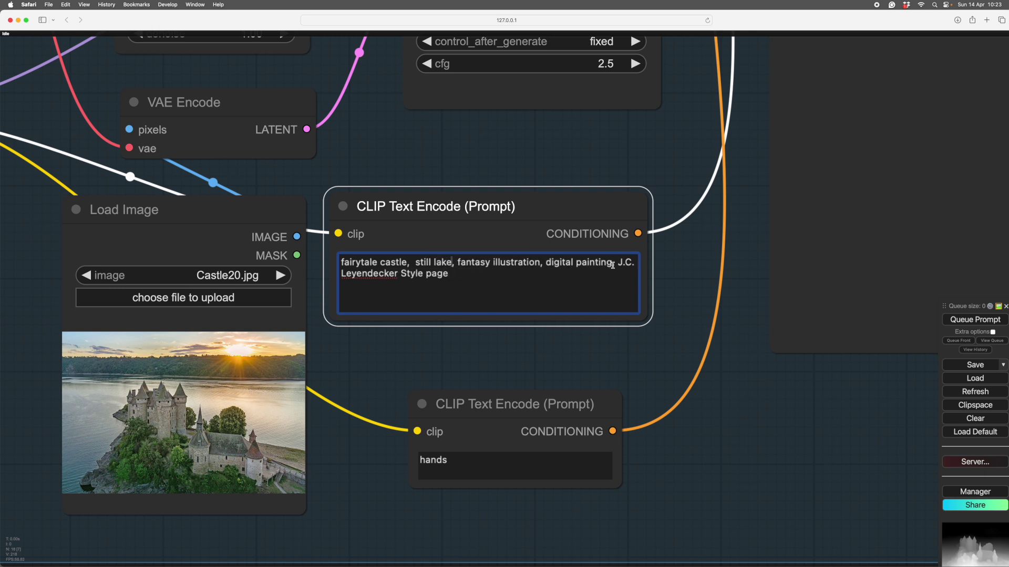
left_click_drag(612, 263, 634, 273)
key("BackSpace")
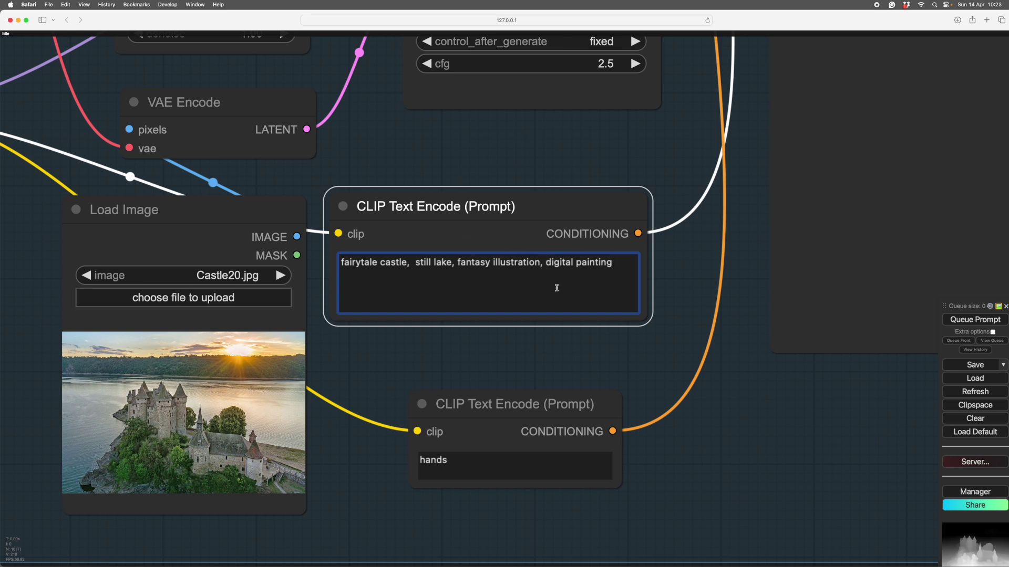
Insert "morning sun, soft light, distant hill," before "digital painting" in the positive prompt
key("alt+Left")
key("alt+Left")
type("morning sun, s")
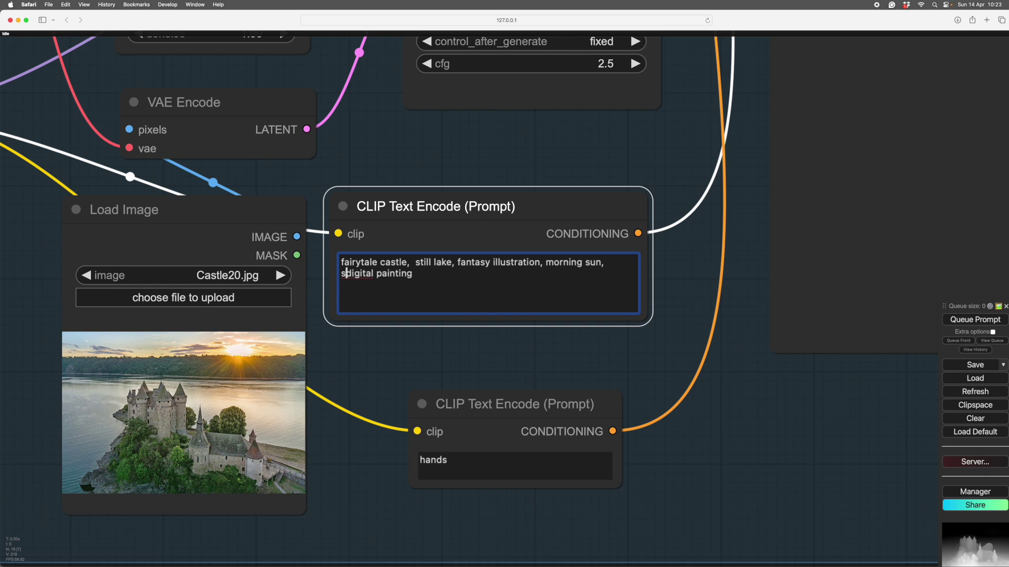
type("oft light, ")
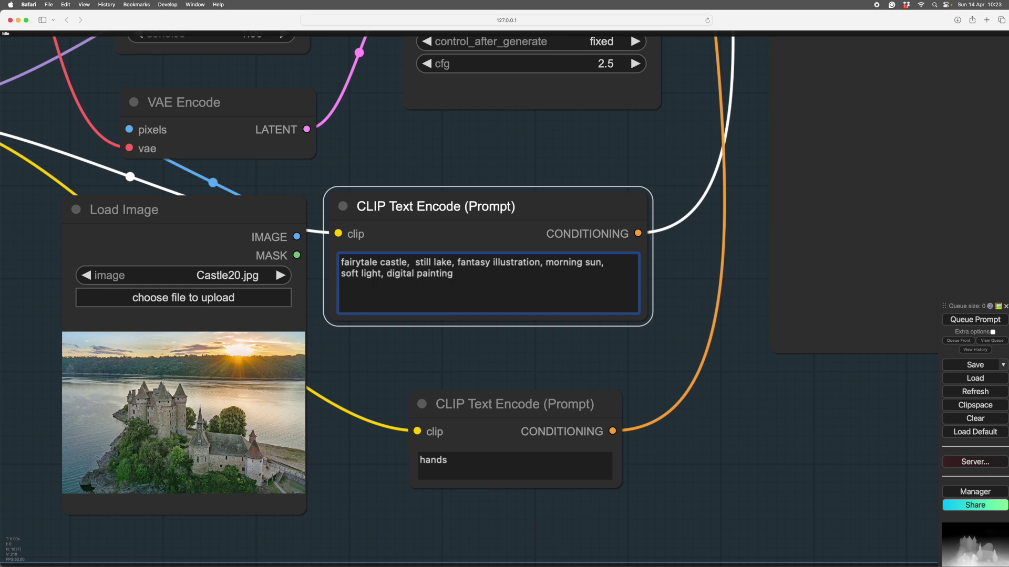
type("distant hill,")
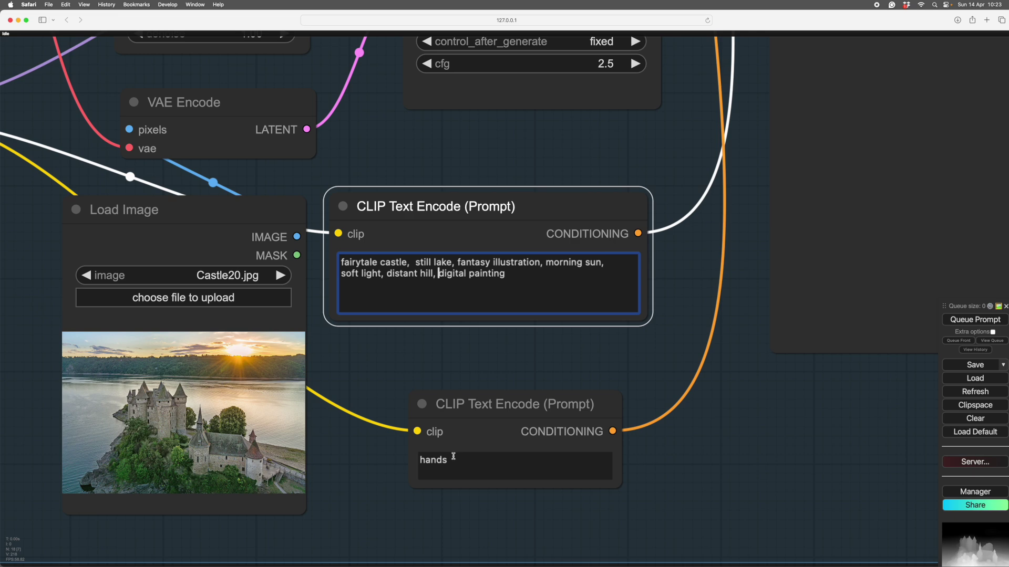
Replace the negative prompt "hands" with "photograph"
double_click(436, 460)
key("BackSpace")
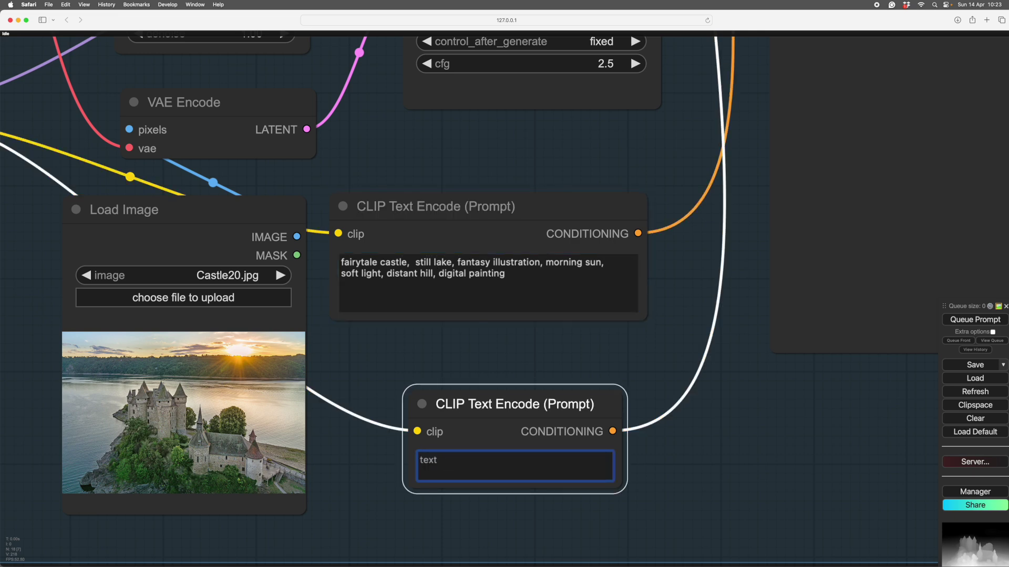
scroll(750, 440, "down", 7)
scroll(741, 443, "up", 6)
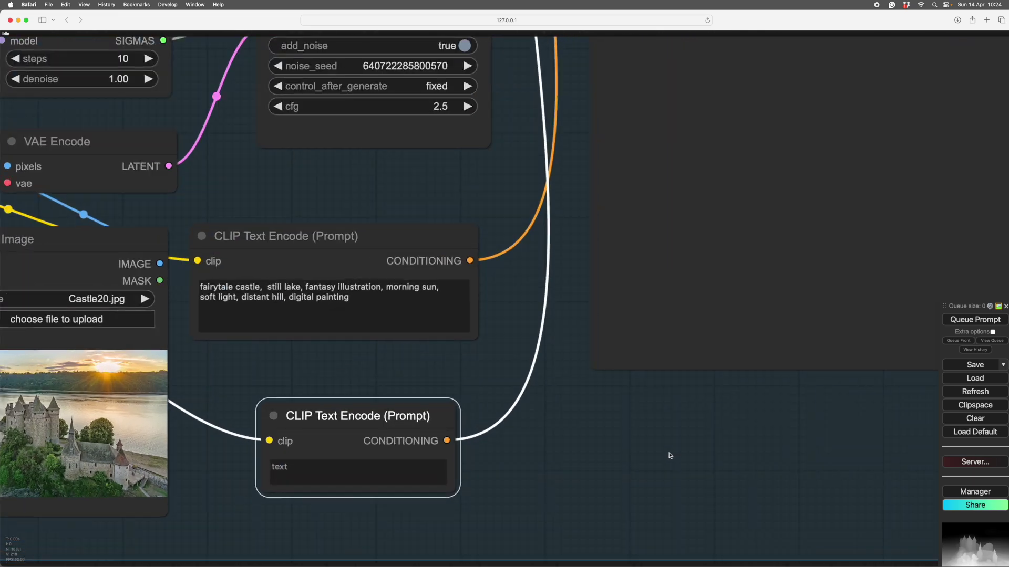
left_click(442, 432)
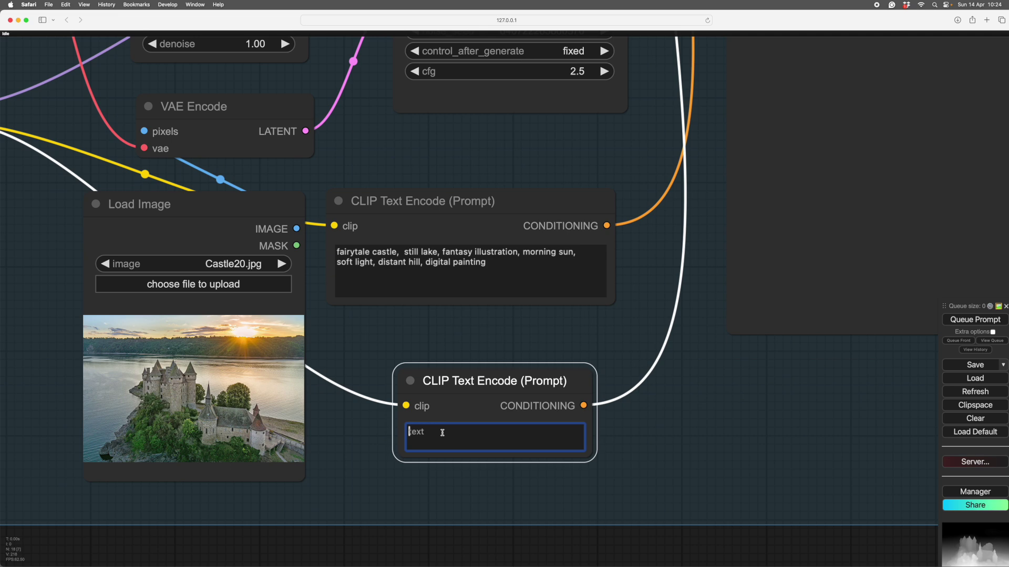
type("photograph")
left_click(732, 429)
scroll(707, 386, "down", 6)
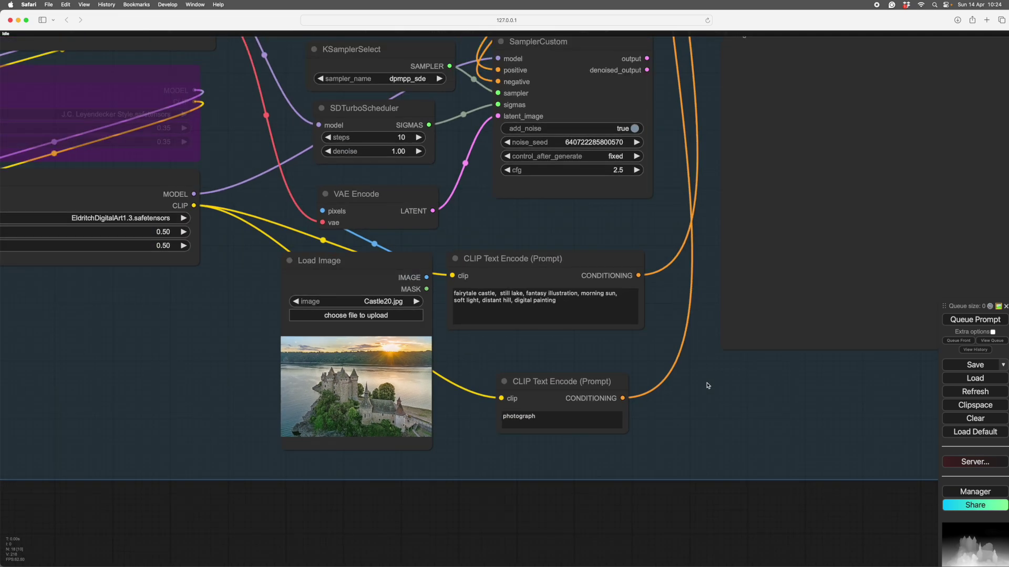
Set the SDTurboScheduler's denoise to 0.65
scroll(350, 399, "up", 1)
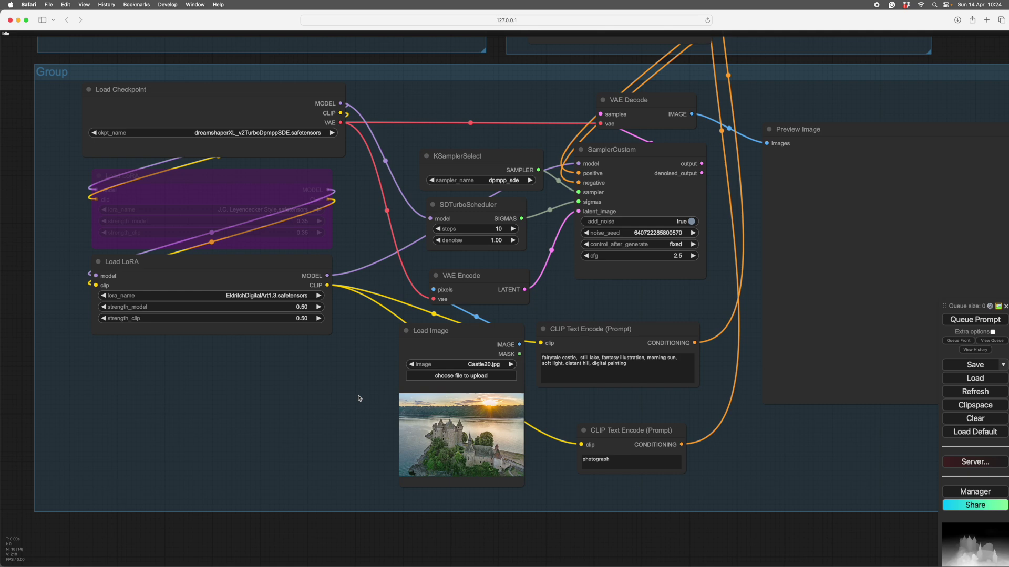
scroll(350, 399, "up", 3)
left_click_drag(663, 271, 670, 316)
left_click_drag(564, 231, 540, 231)
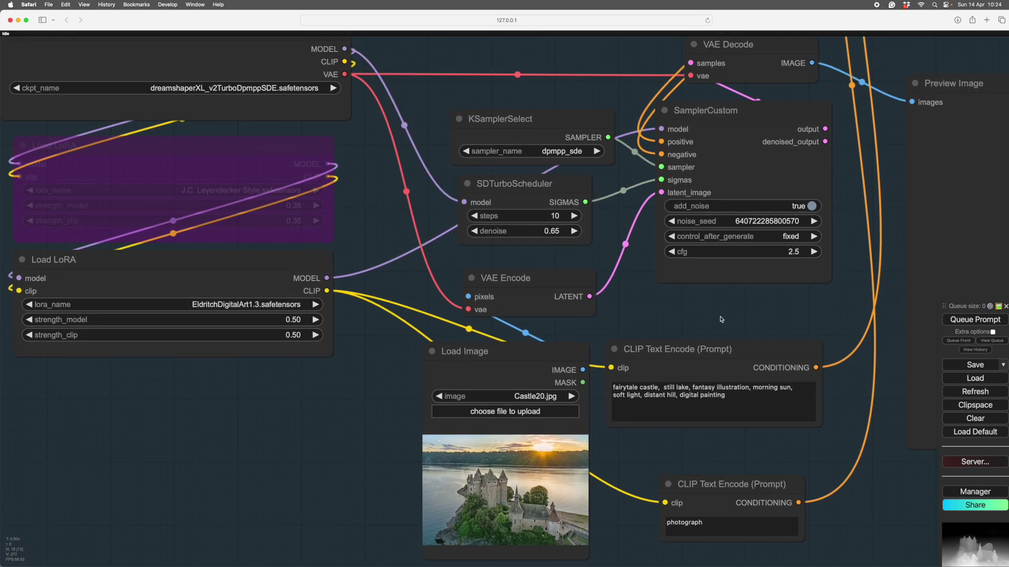
Inspect the castle image generated at 0.65 denoise in the main group's Preview Image node
scroll(723, 322, "down", 4)
left_click_drag(756, 316, 607, 332)
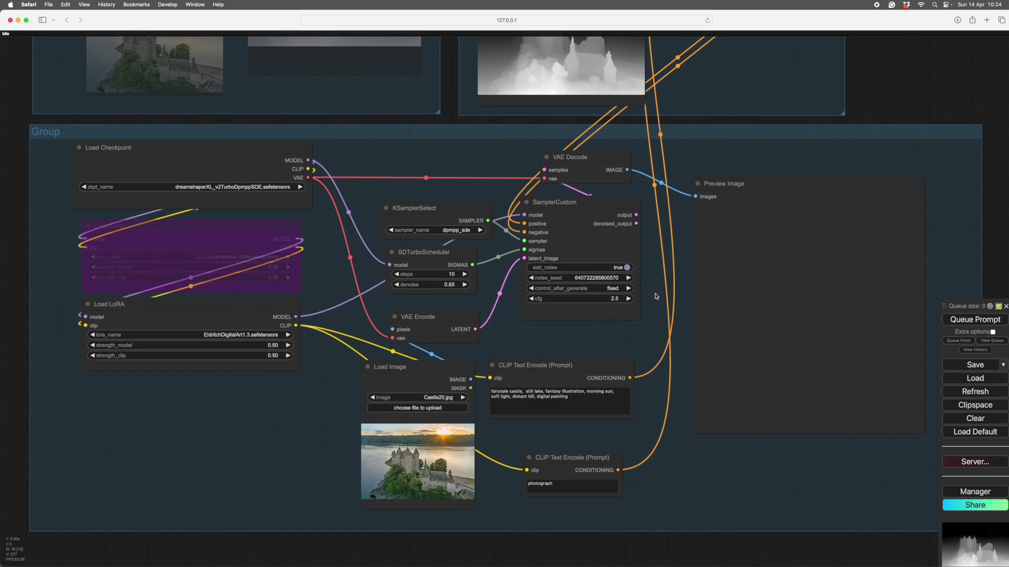
scroll(656, 297, "up", 5)
scroll(656, 297, "down", 5)
scroll(656, 296, "up", 1)
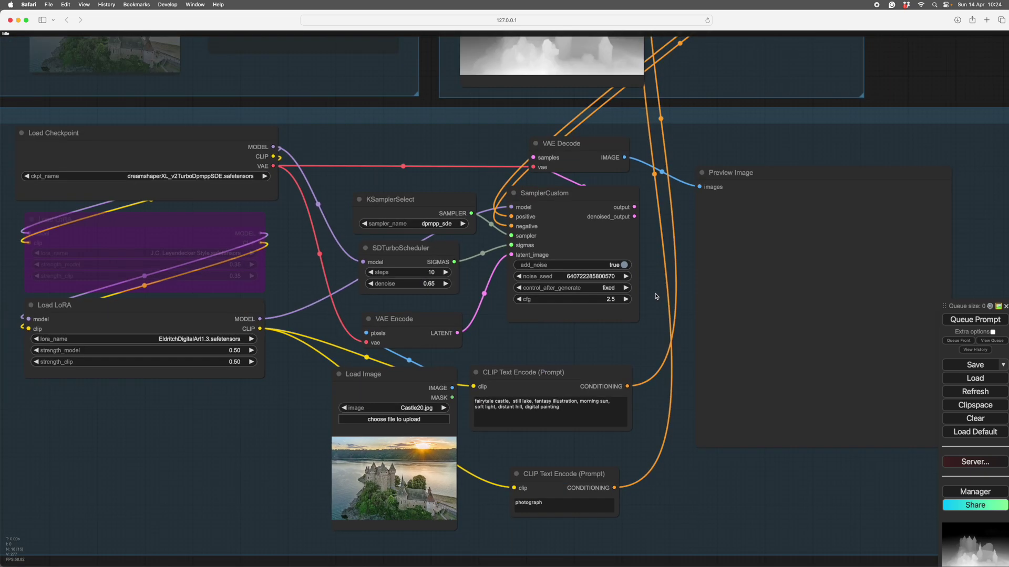
scroll(656, 297, "down", 3)
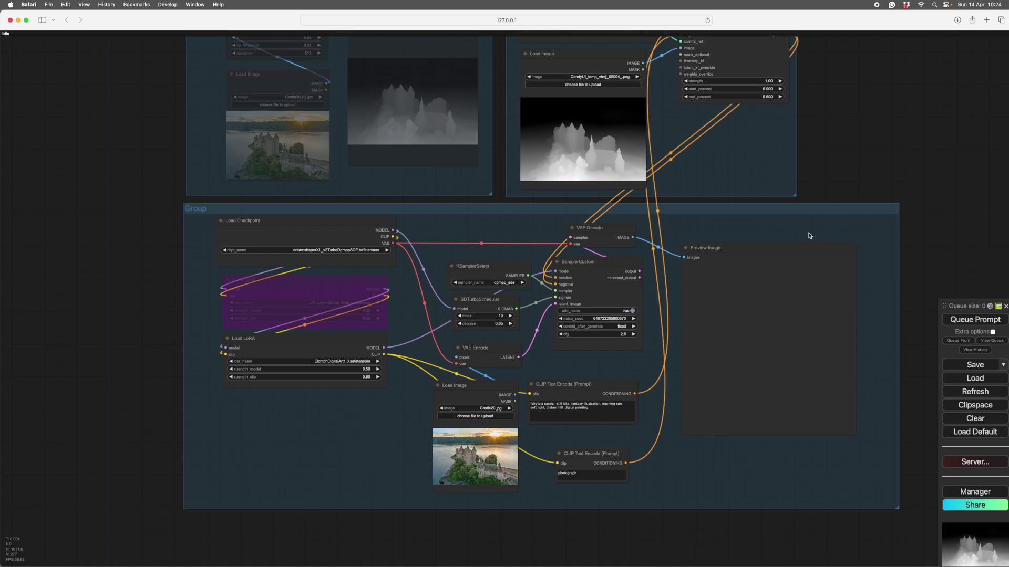
left_click_drag(806, 235, 680, 280)
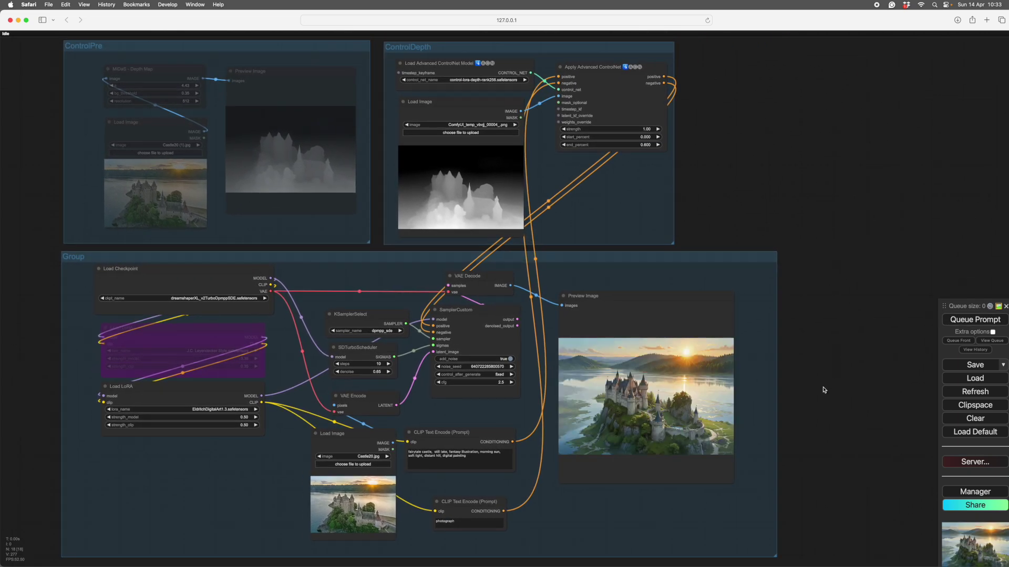
scroll(824, 390, "up", 8)
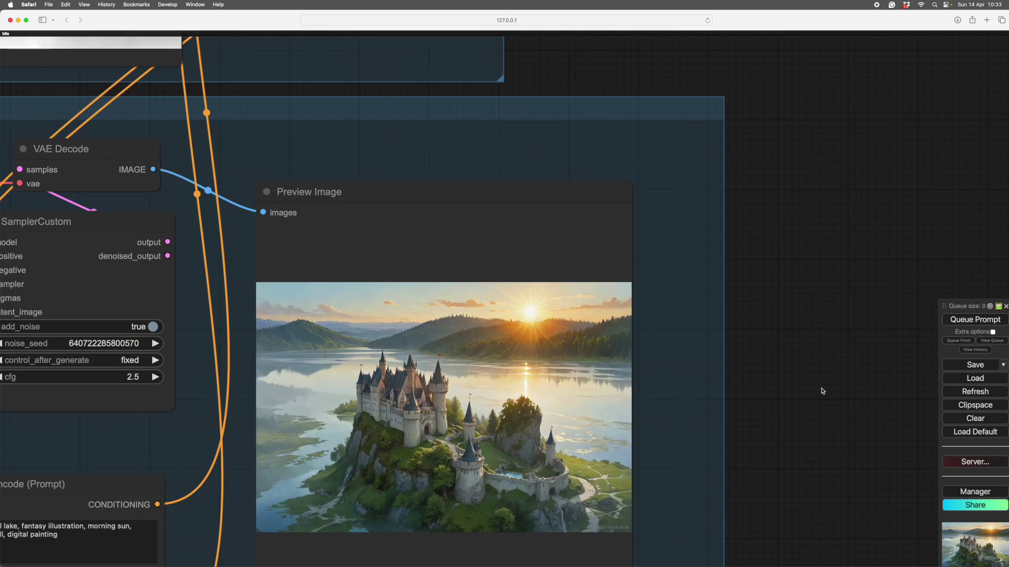
scroll(846, 375, "down", 10)
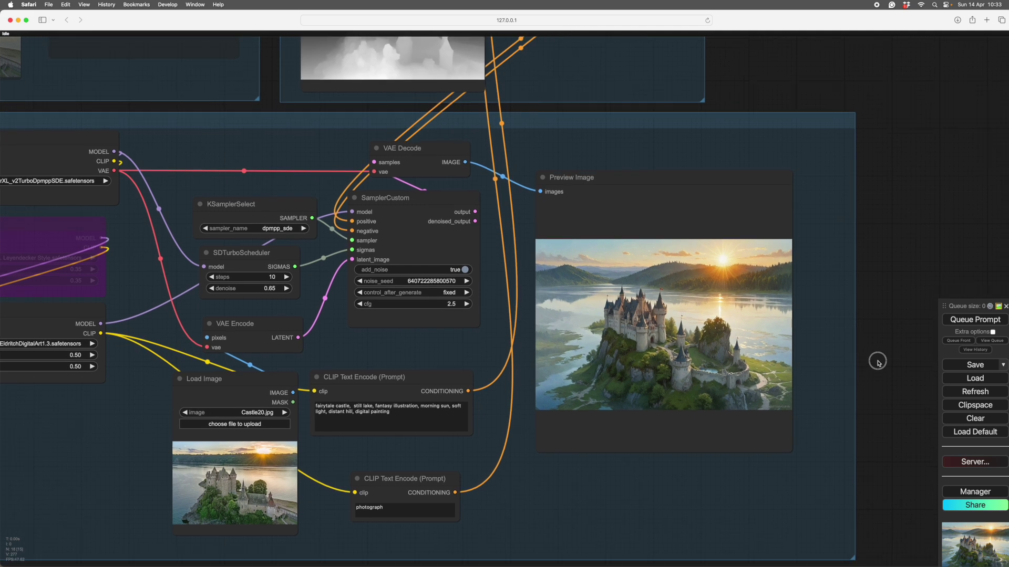
scroll(771, 347, "up", 3)
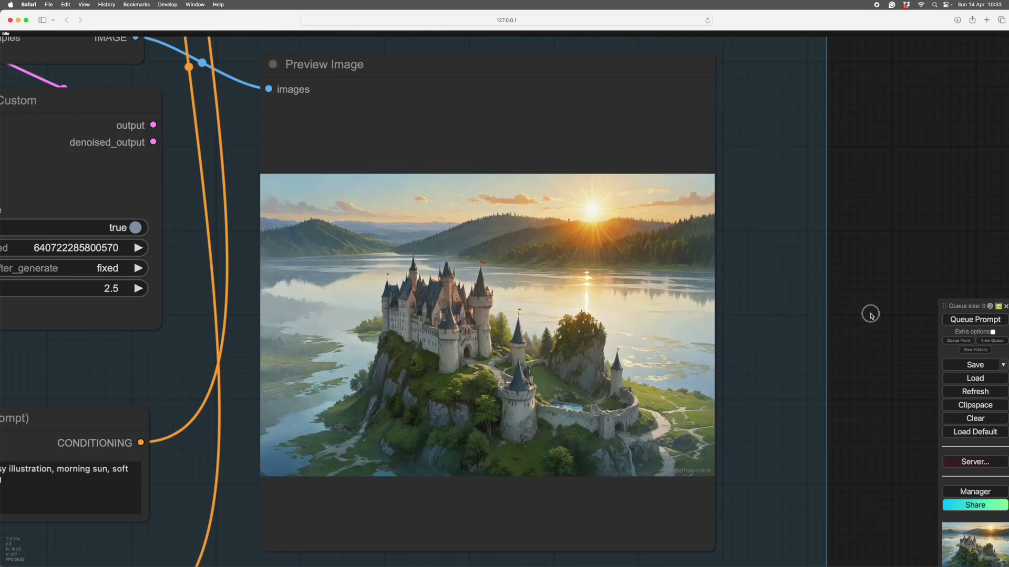
left_click_drag(864, 316, 887, 314)
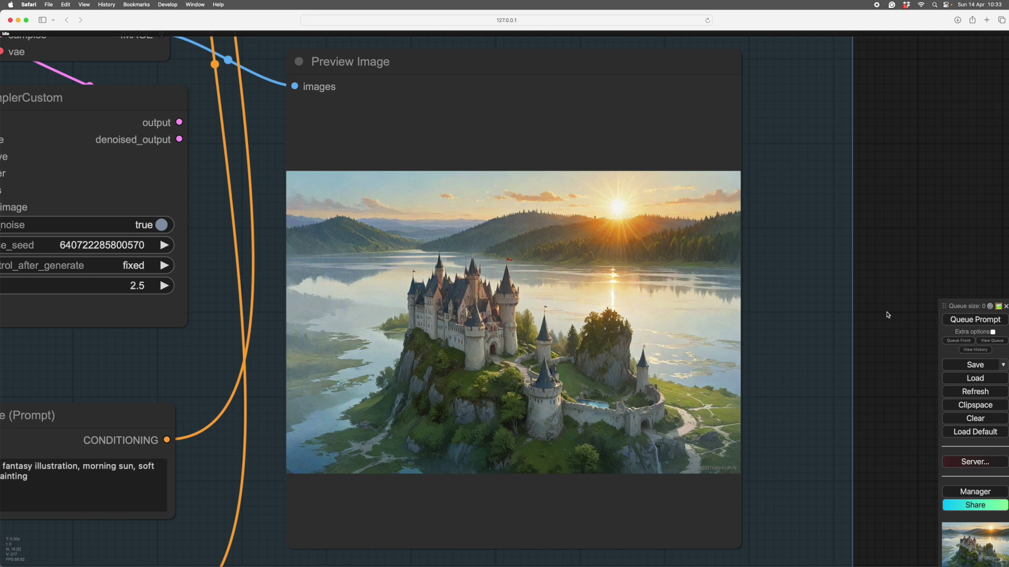
scroll(883, 272, "down", 5)
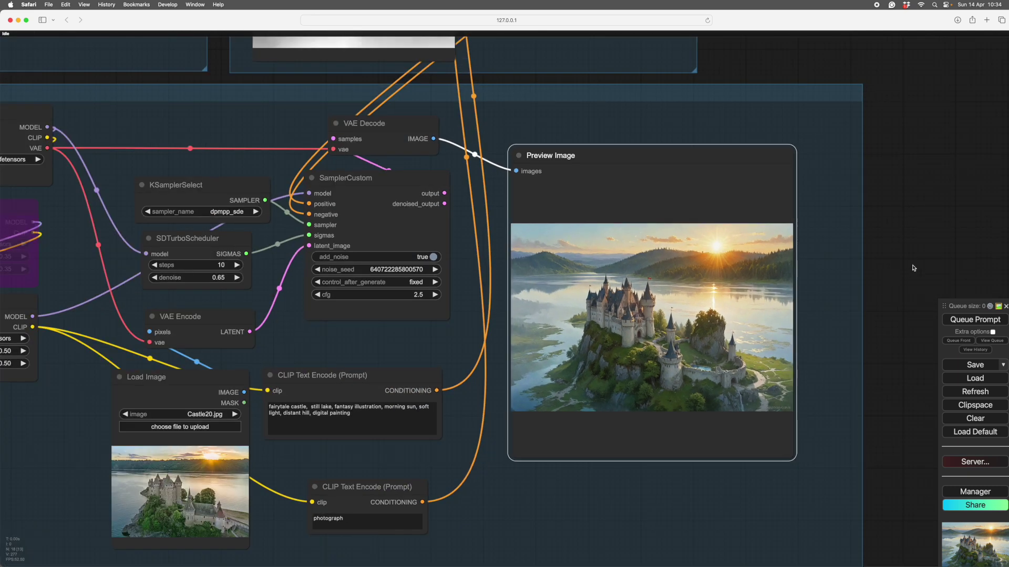
Try control-lora-depth-rank128.safetensors in the ControlDepth group's model loader and switch back to control-lora-depth-rank256.safetensors
left_click_drag(902, 247, 905, 369)
left_click_drag(777, 151, 770, 47)
left_click_drag(887, 295, 909, 230)
left_click_drag(920, 189, 900, 432)
left_click_drag(796, 181, 900, 278)
scroll(617, 248, "up", 3)
left_click_drag(617, 248, 714, 323)
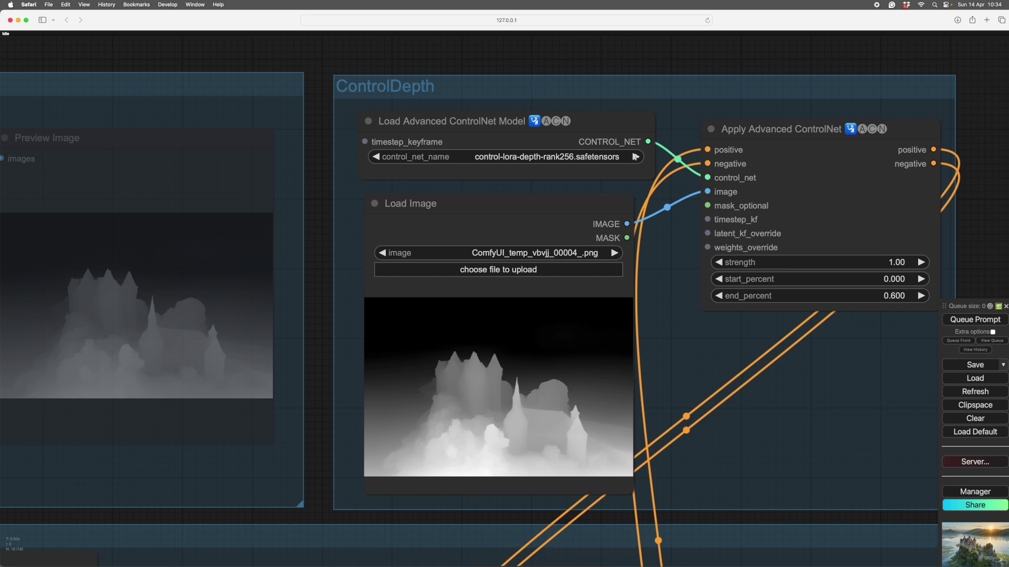
left_click(635, 156)
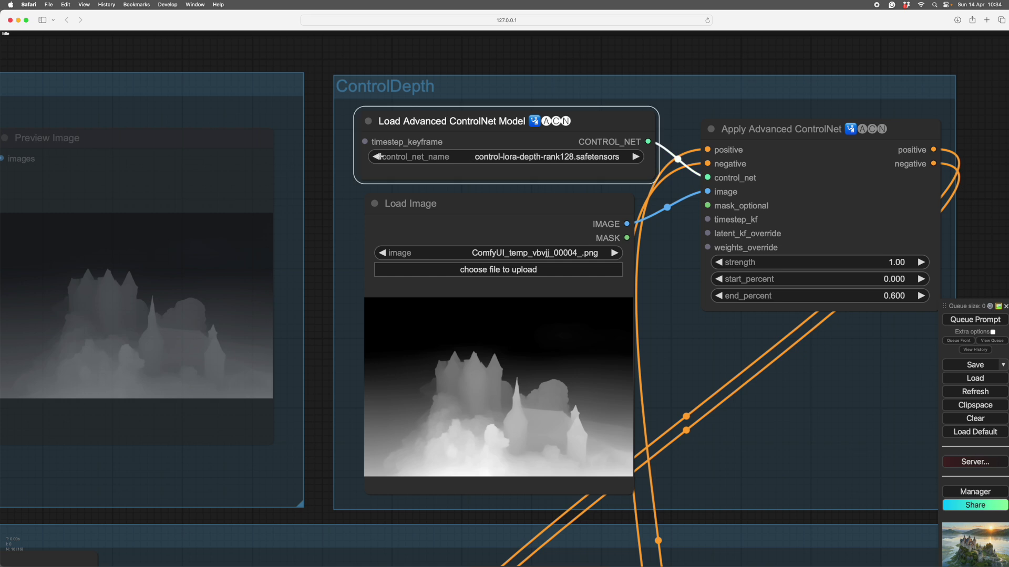
left_click(377, 157)
left_click(636, 157)
left_click(381, 157)
left_click(636, 157)
scroll(693, 313, "down", 3)
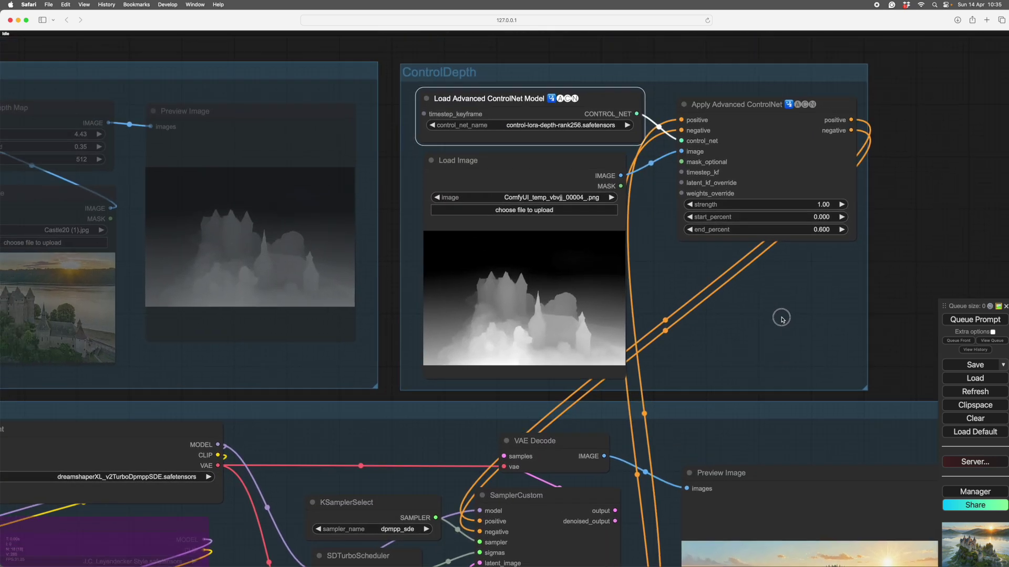
Review the workflow from the ControlDepth group through the LoRA, sampler and prompt nodes to the generated image
left_click_drag(782, 319, 790, 328)
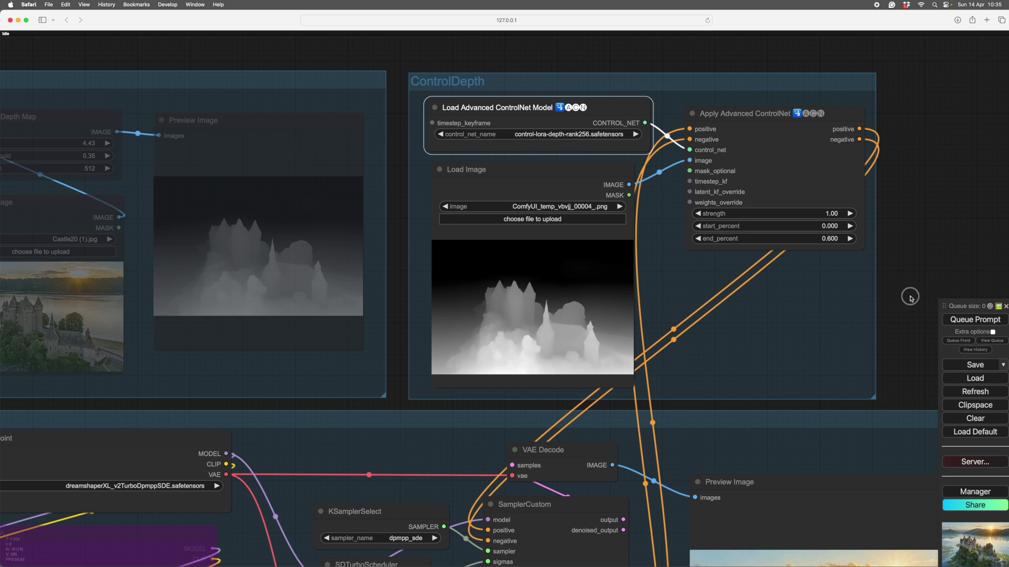
left_click_drag(909, 295, 858, 234)
scroll(881, 286, "down", 3)
scroll(855, 176, "down", 2)
left_click_drag(859, 347, 863, 342)
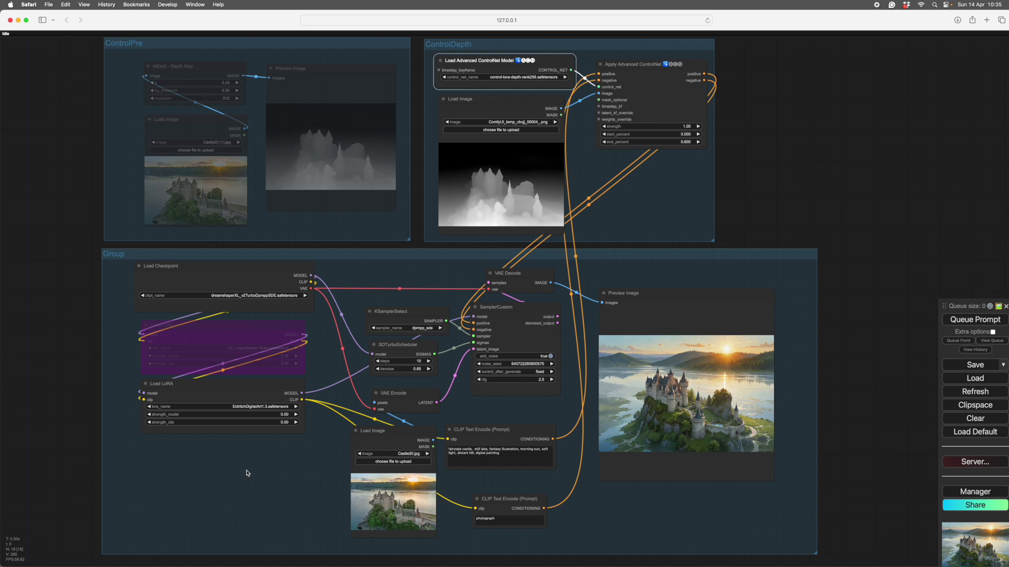
scroll(252, 473, "up", 5)
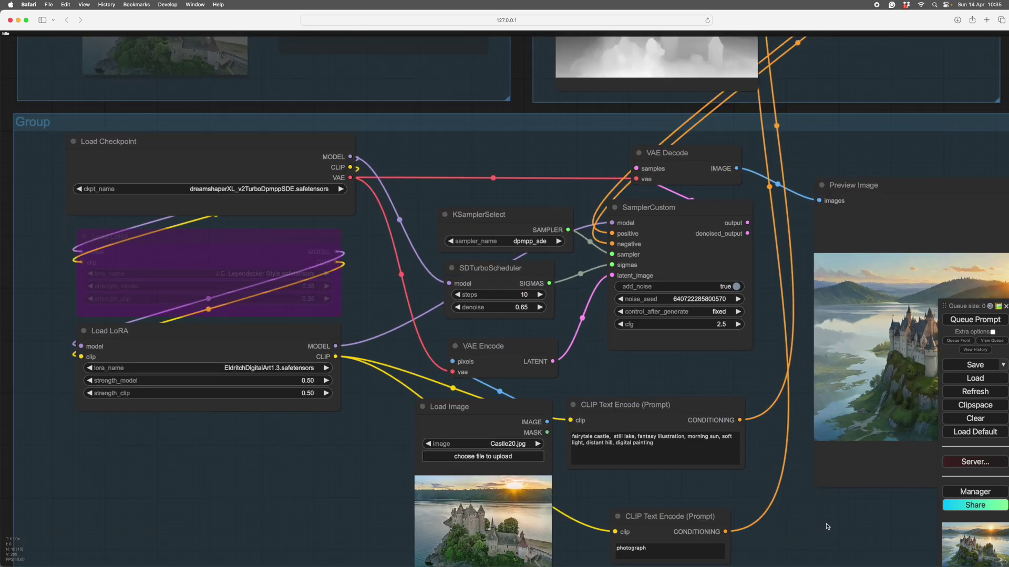
left_click_drag(824, 525, 626, 520)
scroll(625, 519, "down", 3)
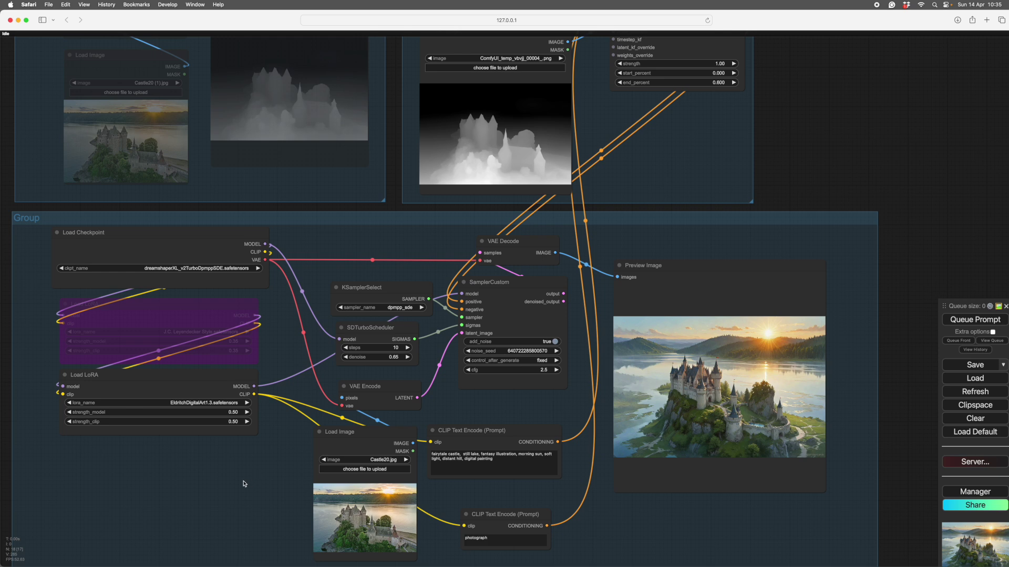
Set the SDTurboScheduler's denoise to 1.00
scroll(244, 484, "up", 4)
left_click_drag(260, 459, 257, 478)
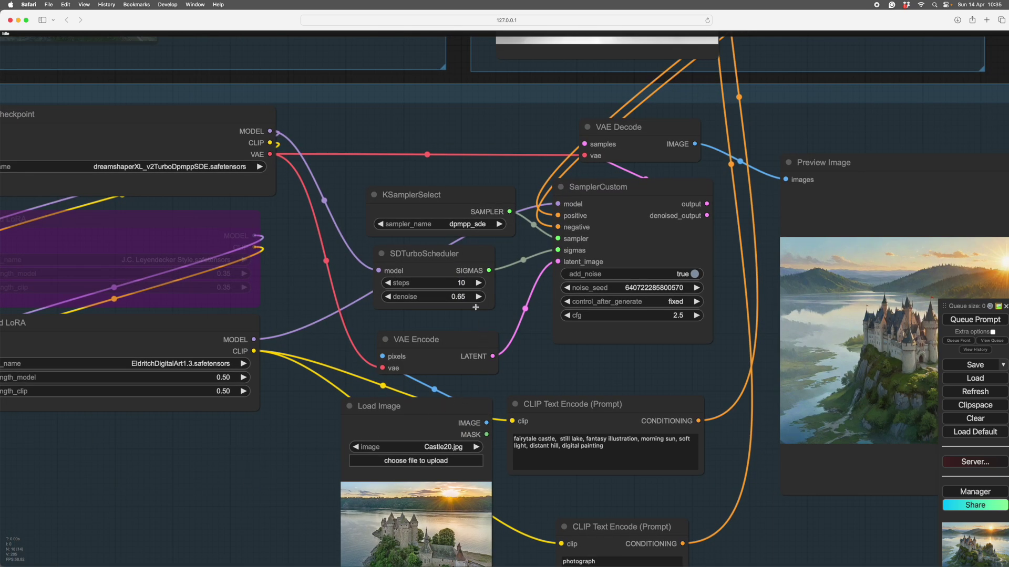
left_click_drag(478, 298, 514, 293)
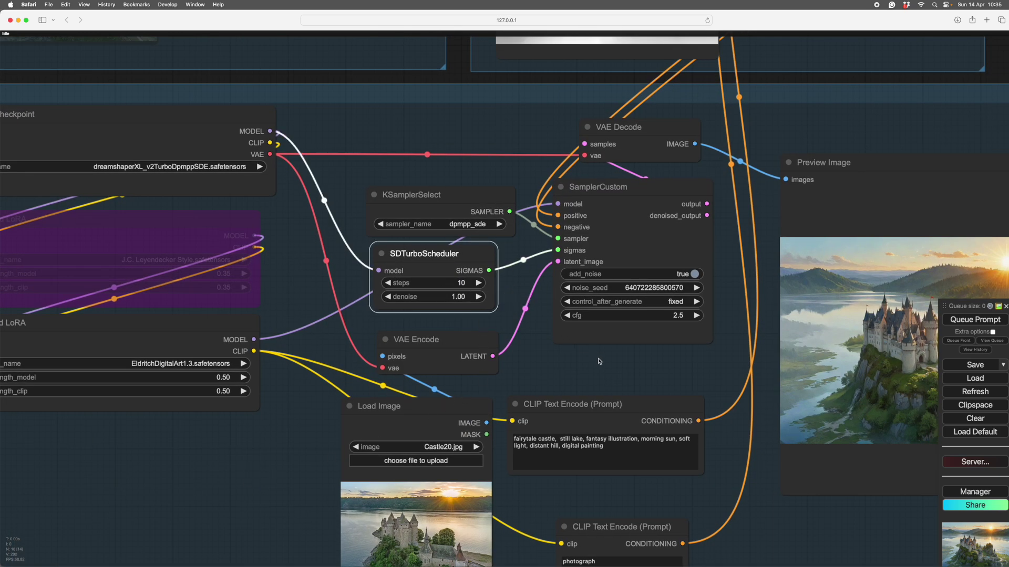
scroll(599, 362, "down", 6)
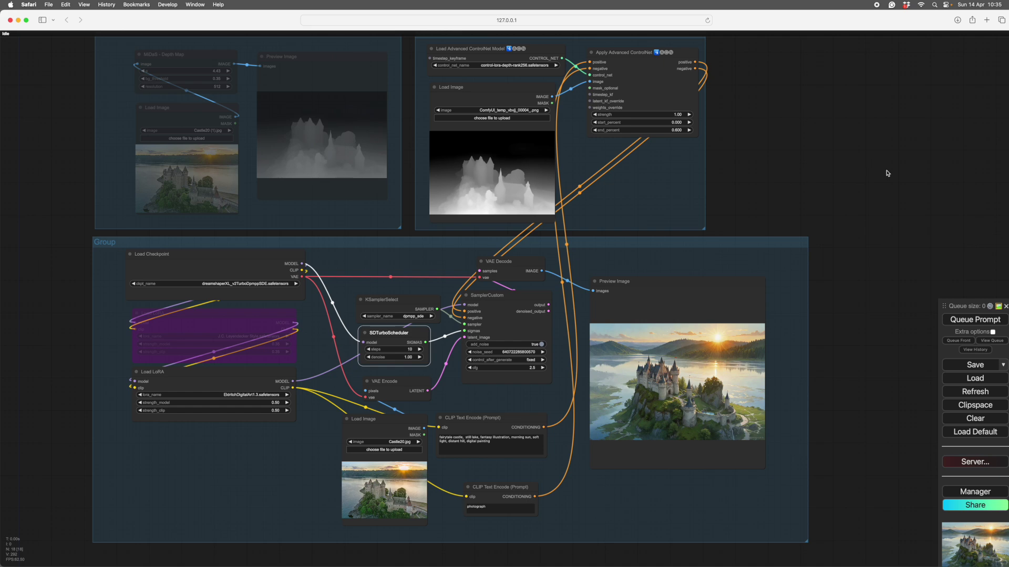
left_click_drag(888, 174, 843, 183)
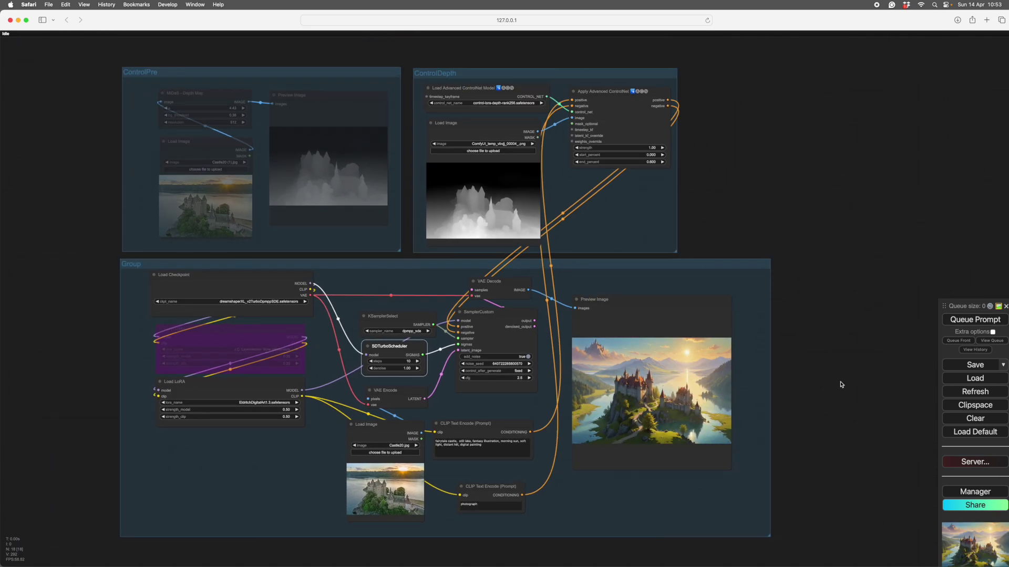
Examine the castle painting generated at full denoise, comparing its composition and background with the depth map and the source photo
scroll(842, 383, "up", 12)
left_click_drag(846, 222, 933, 225)
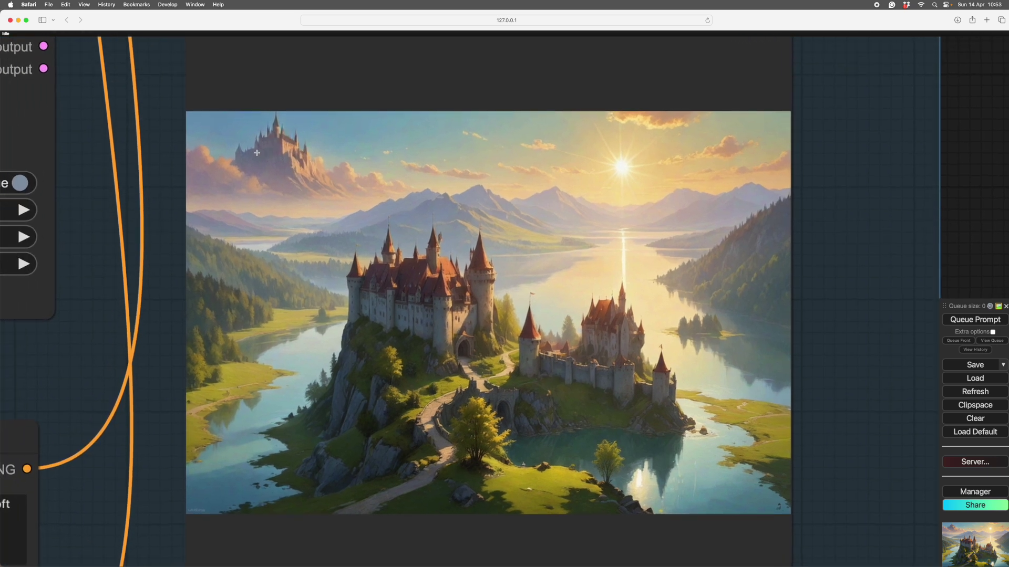
scroll(871, 212, "down", 7)
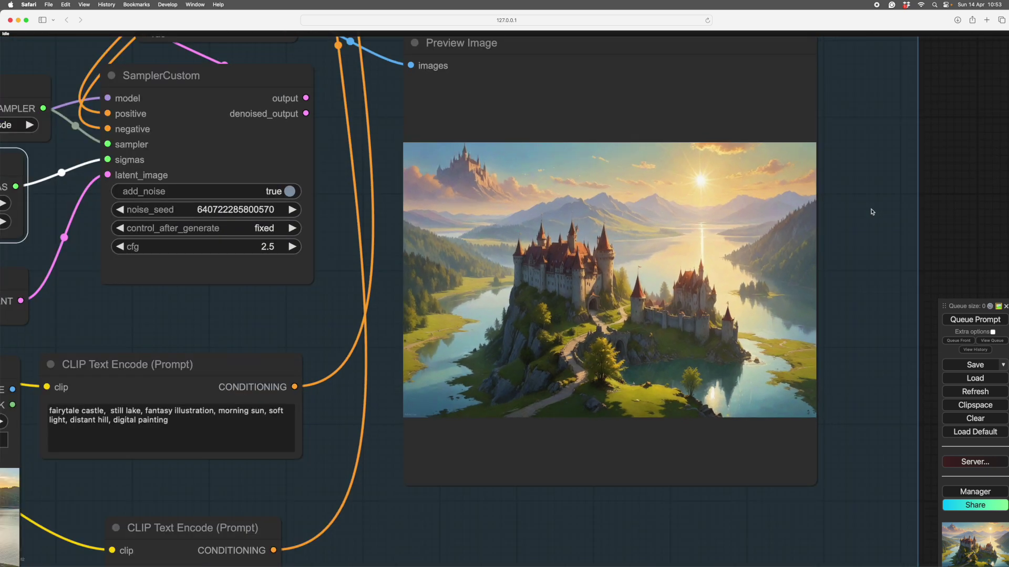
scroll(667, 439, "down", 2)
scroll(638, 465, "down", 3)
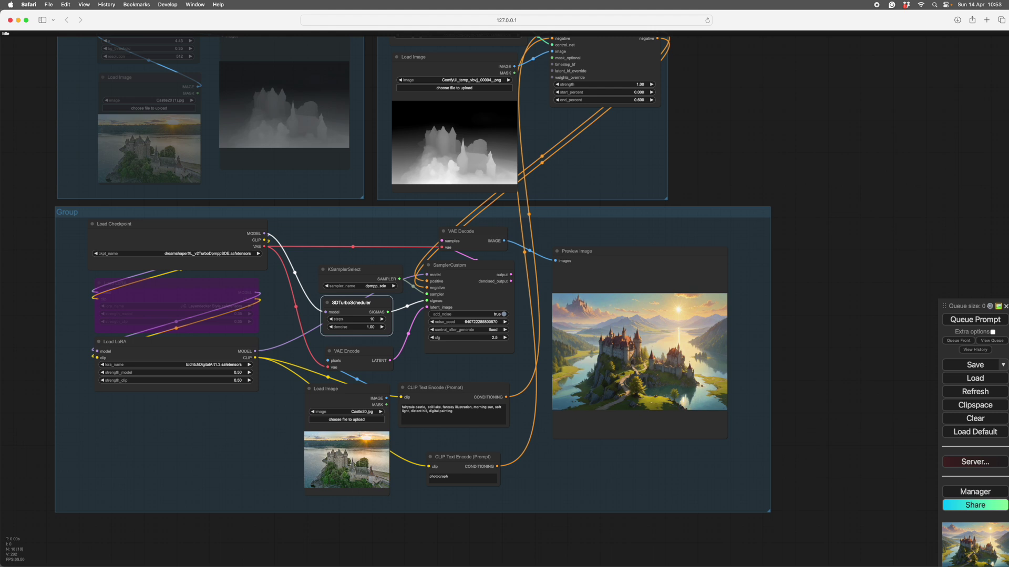
left_click_drag(616, 474, 615, 486)
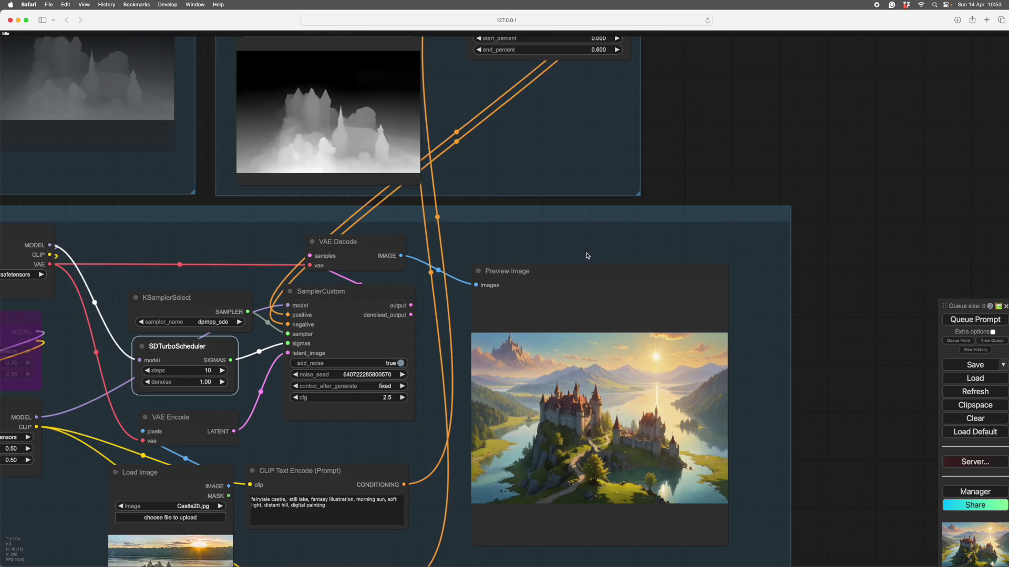
left_click_drag(583, 244, 584, 201)
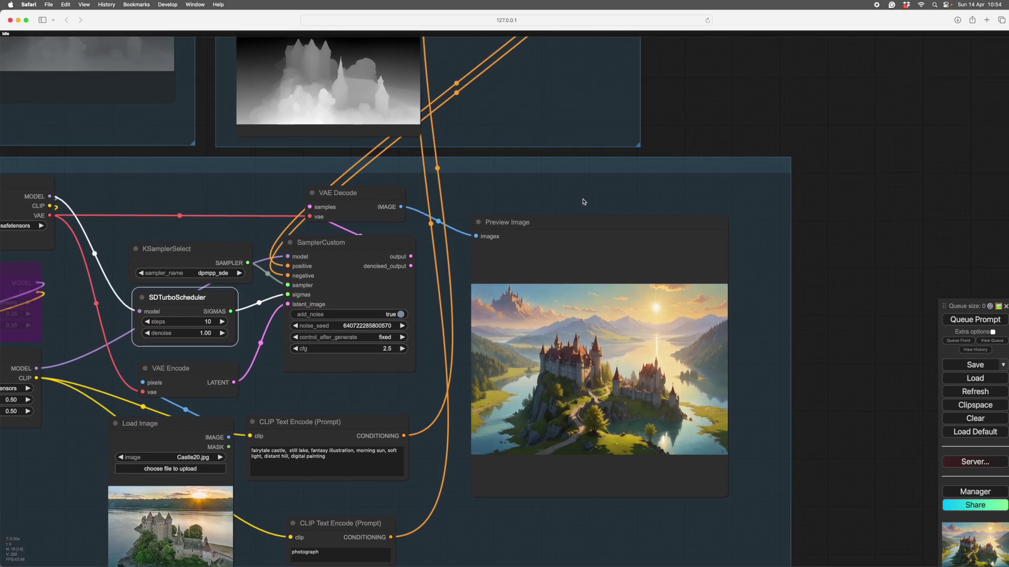
scroll(583, 199, "up", 2)
left_click_drag(780, 376, 757, 336)
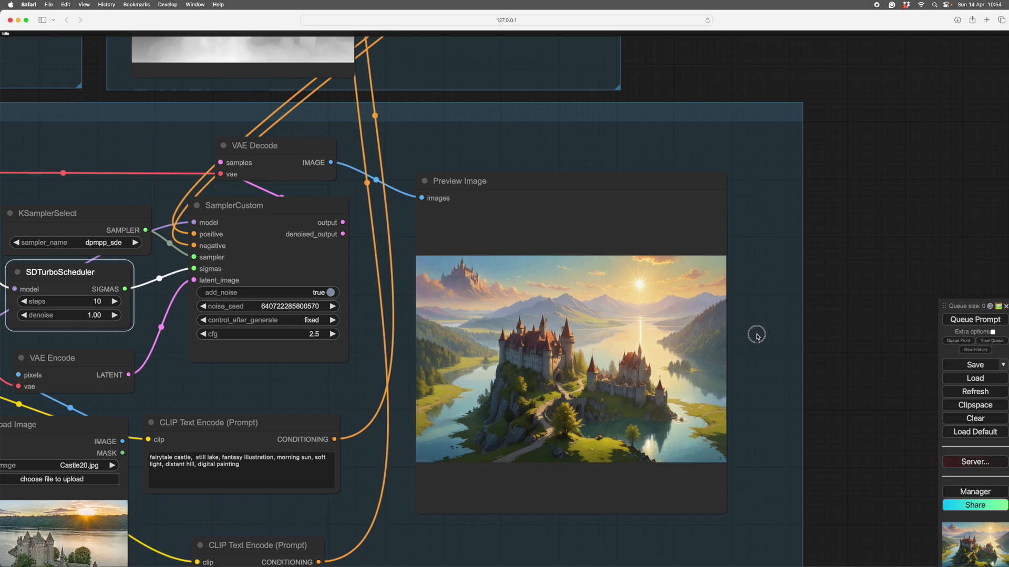
left_click_drag(756, 524, 765, 499)
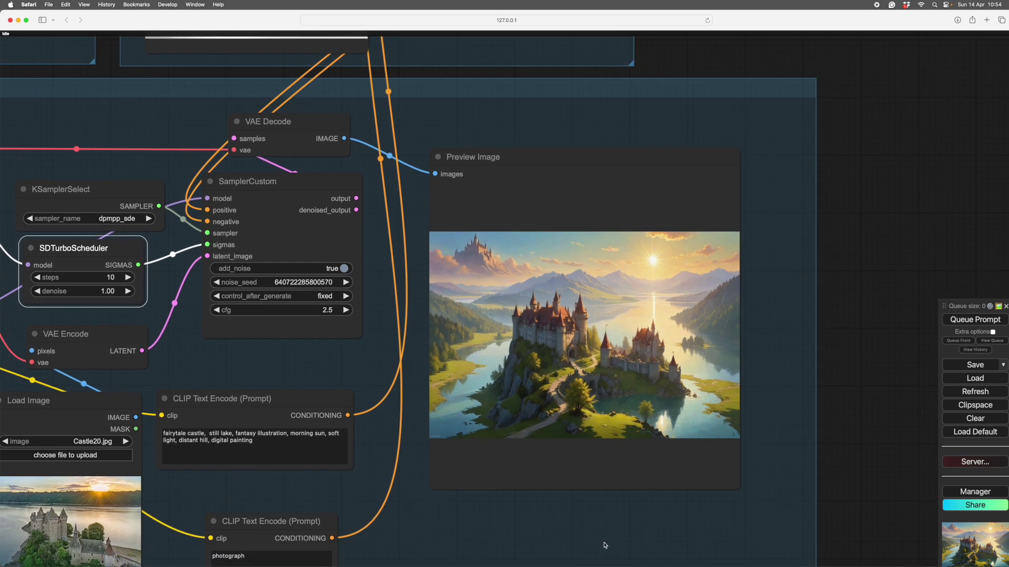
scroll(613, 534, "up", 3)
scroll(619, 529, "down", 5)
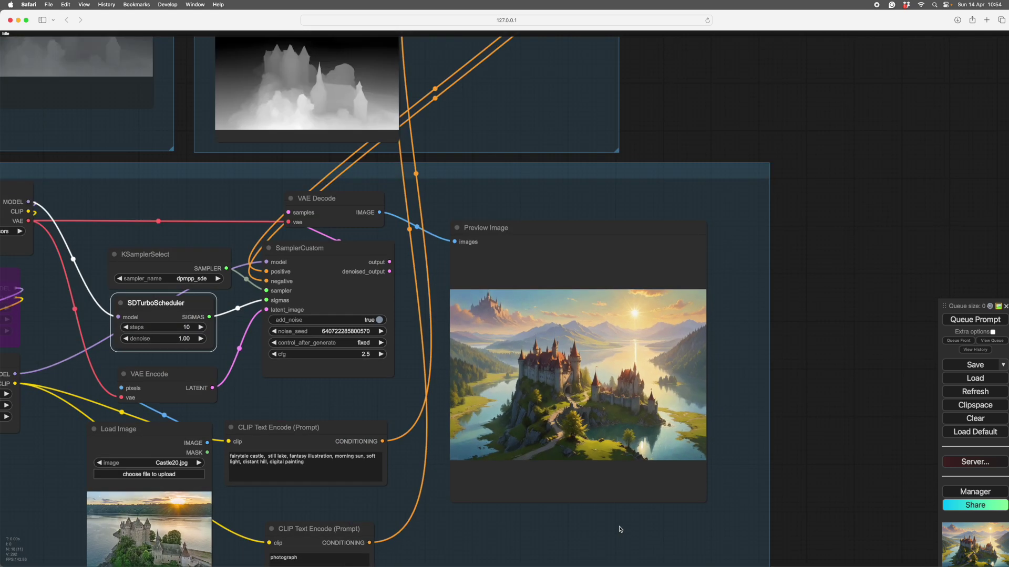
scroll(617, 534, "down", 3)
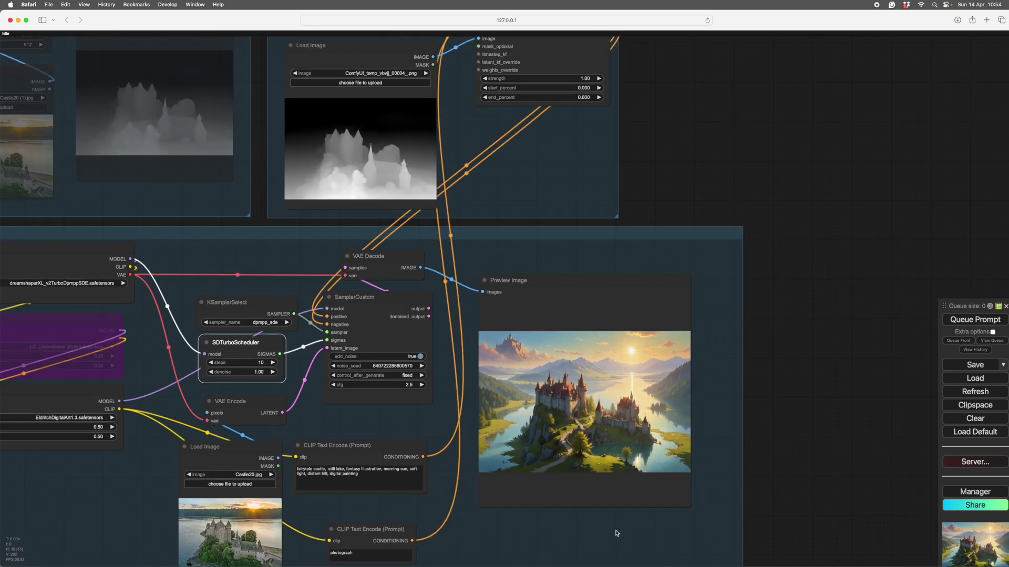
Move the main group's Load Image node with Castle20.jpg beside the Preview Image node and enlarge it for side-by-side comparison
left_click(271, 441)
key(".")
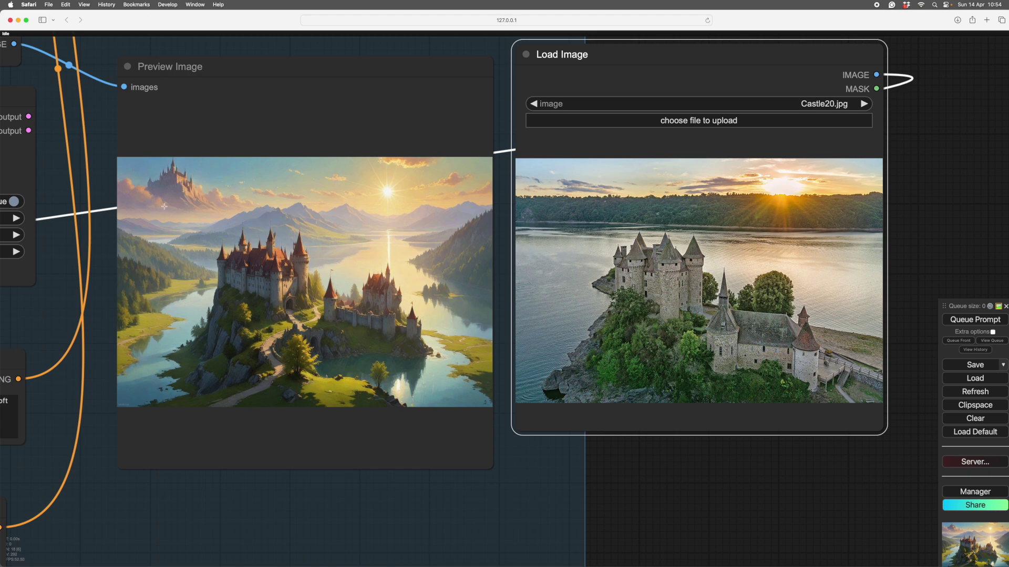
scroll(446, 521, "down", 3)
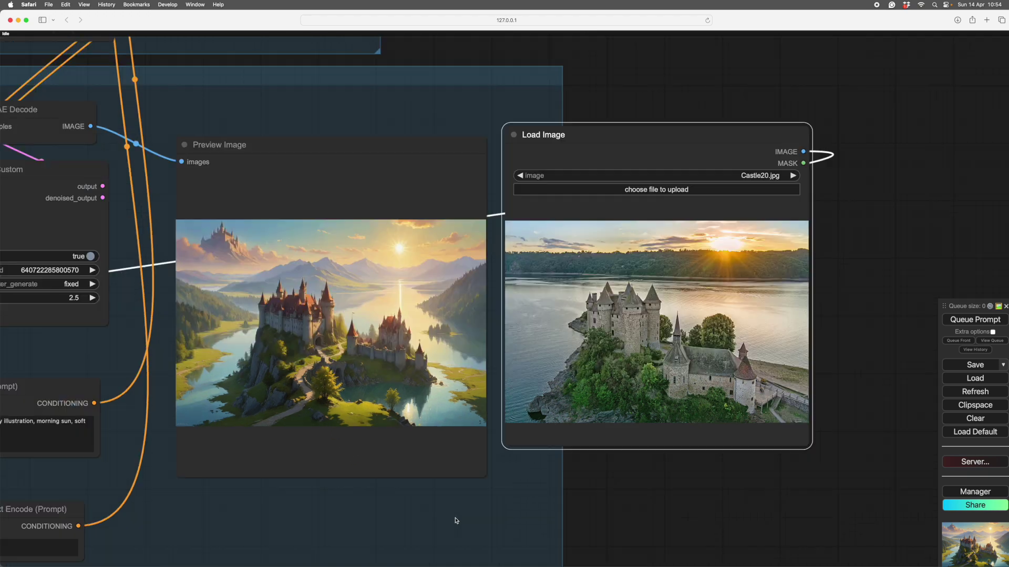
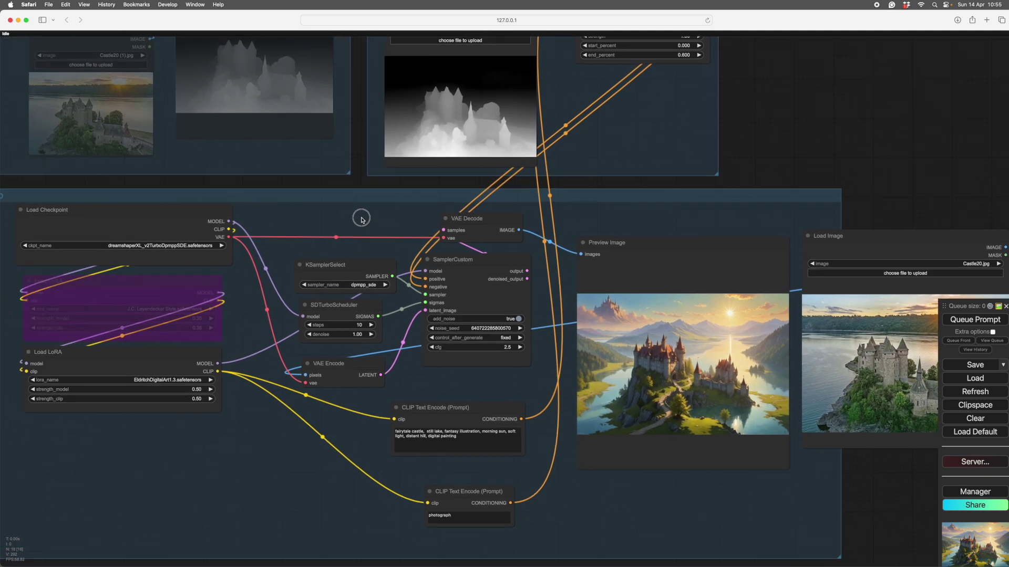
left_click_drag(361, 218, 274, 396)
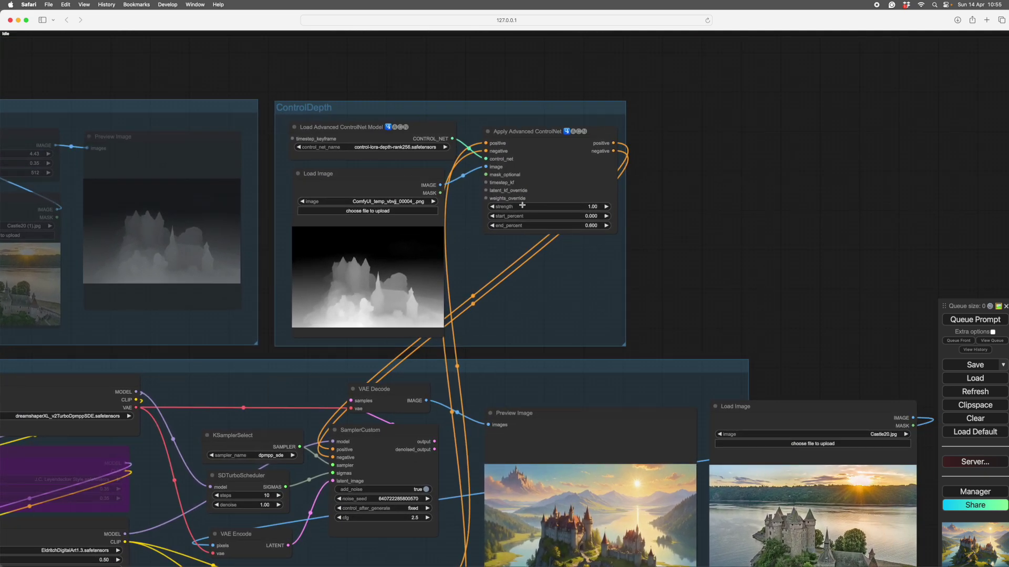
Compare the generated castle painting with the Castle20.jpg photo and the depth map, reviewing the sampler, scheduler and prompt settings
scroll(635, 335, "down", 10)
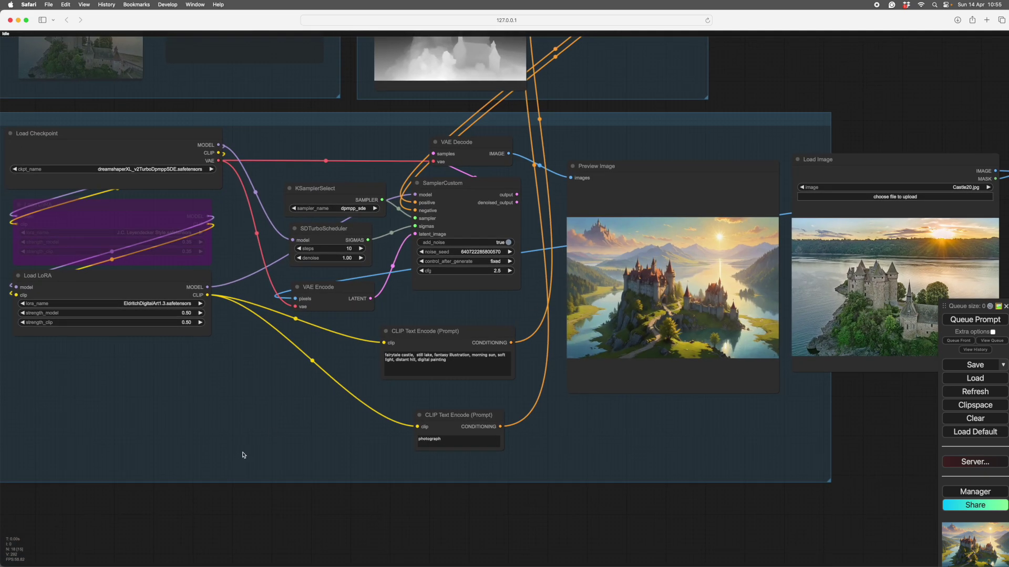
scroll(243, 455, "right", 5)
left_click(712, 178)
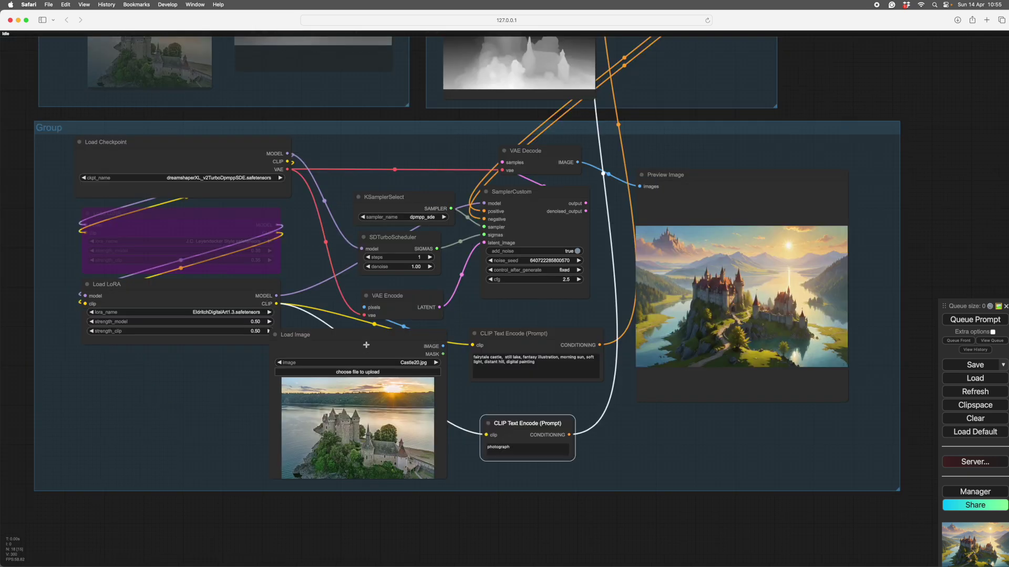
left_click(366, 344)
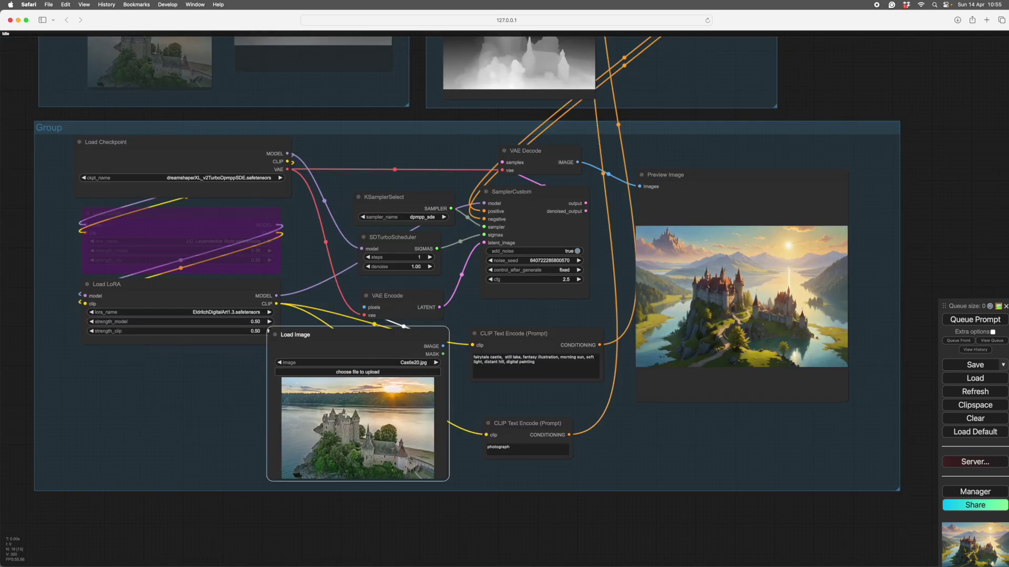
scroll(696, 153, "up", 5)
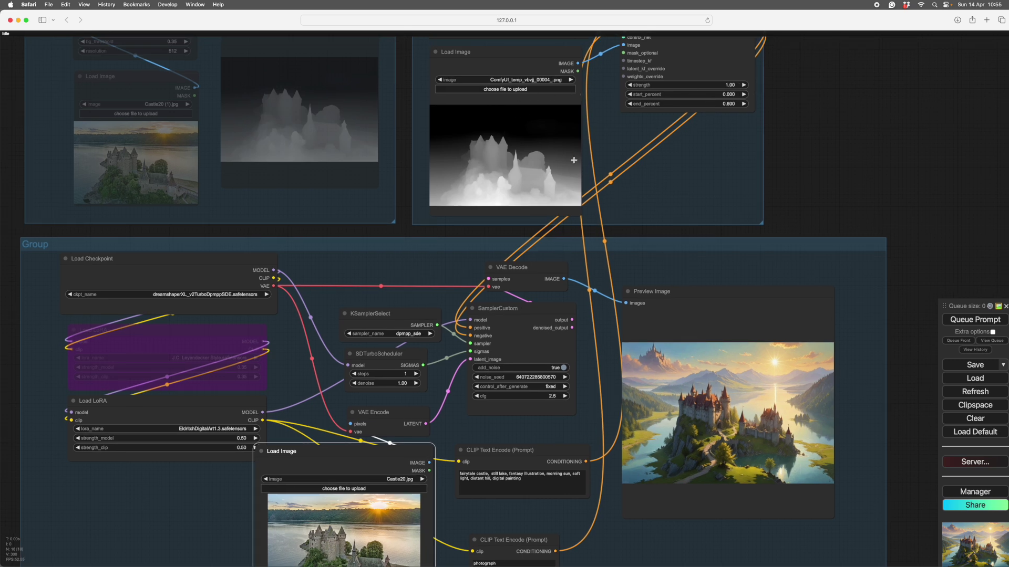
left_click_drag(667, 267, 691, 218)
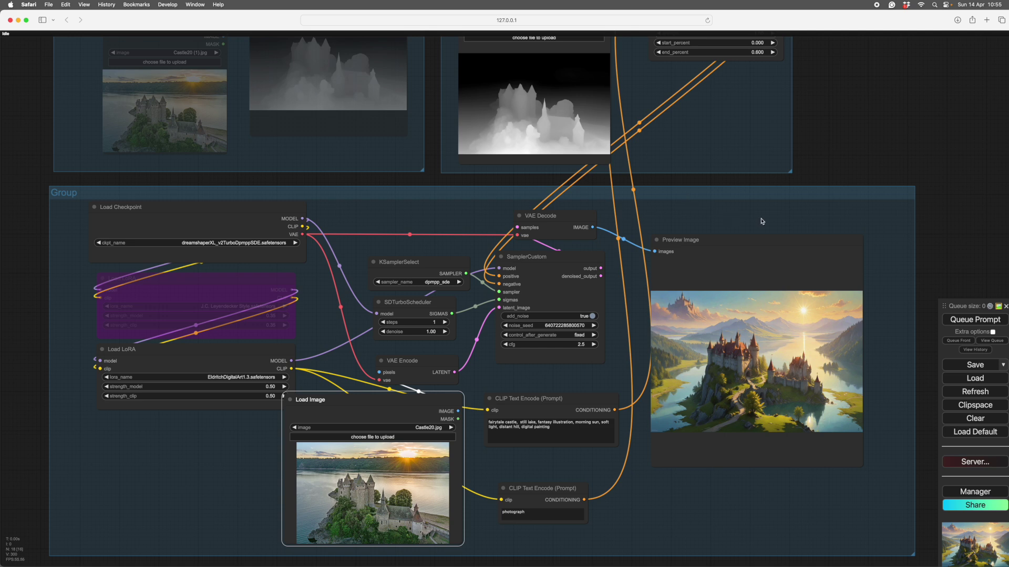
scroll(761, 221, "right", 2)
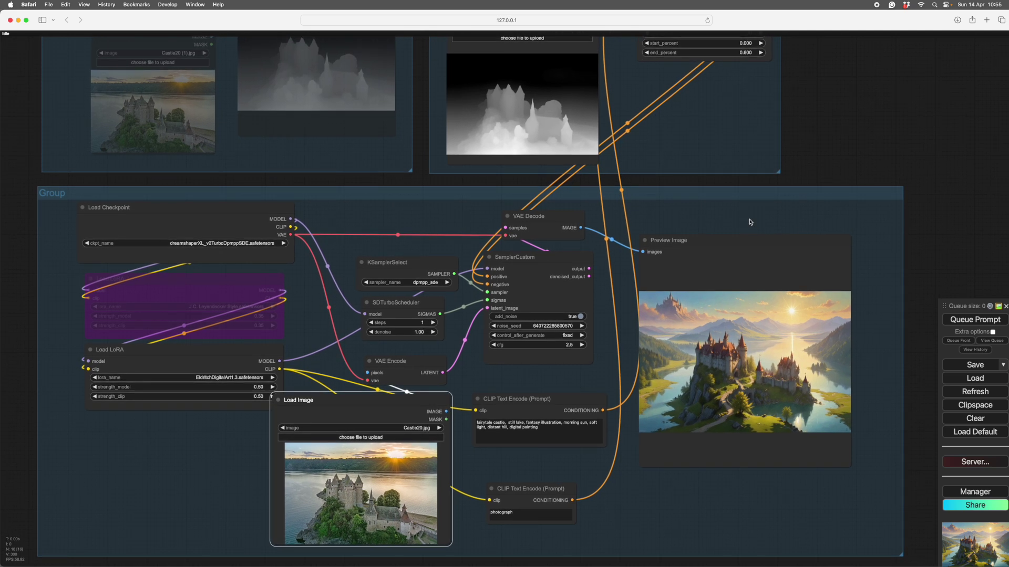
left_click_drag(750, 221, 766, 185)
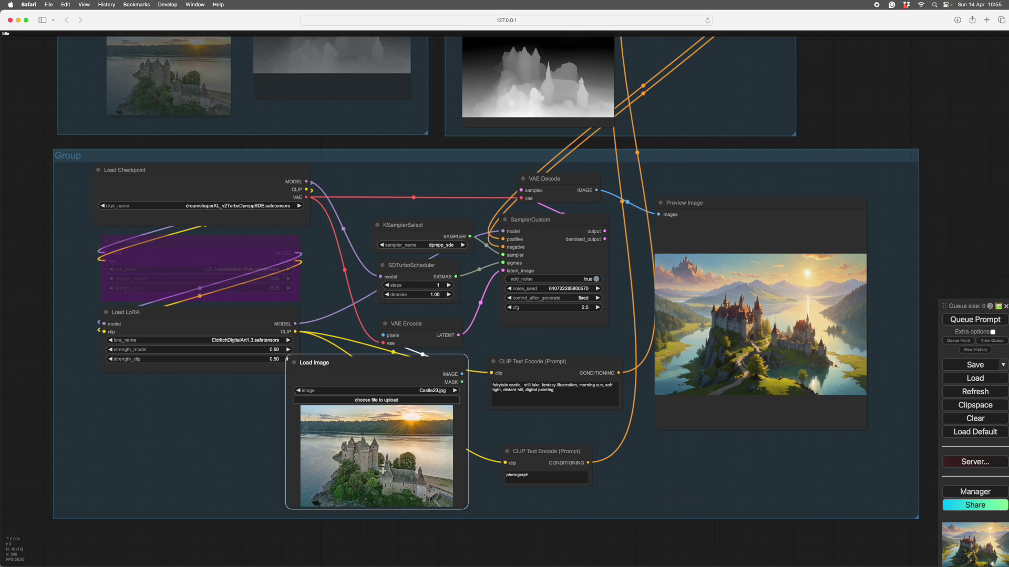
left_click_drag(662, 438, 691, 422)
left_click_drag(567, 423, 613, 400)
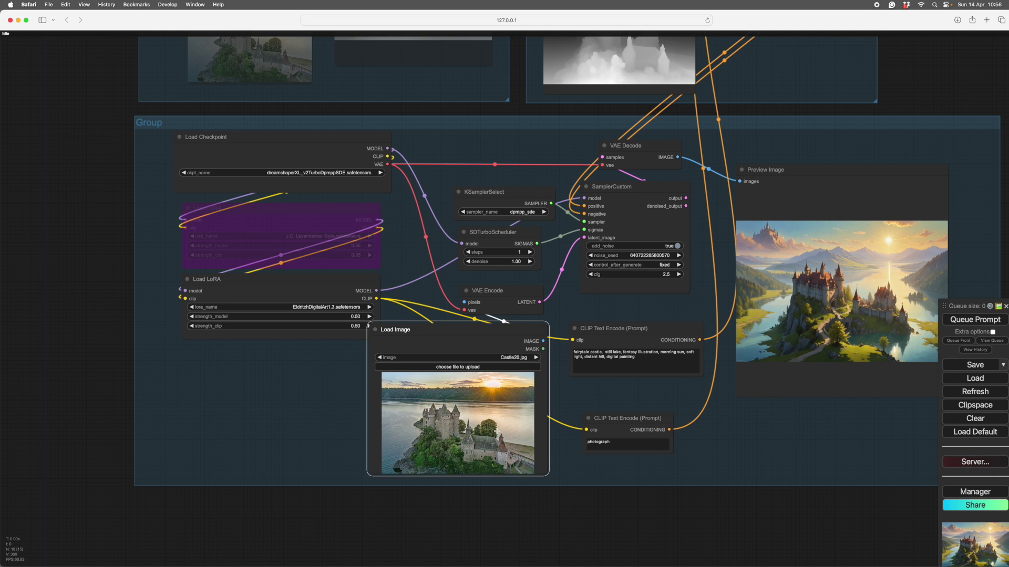
left_click_drag(437, 431, 387, 419)
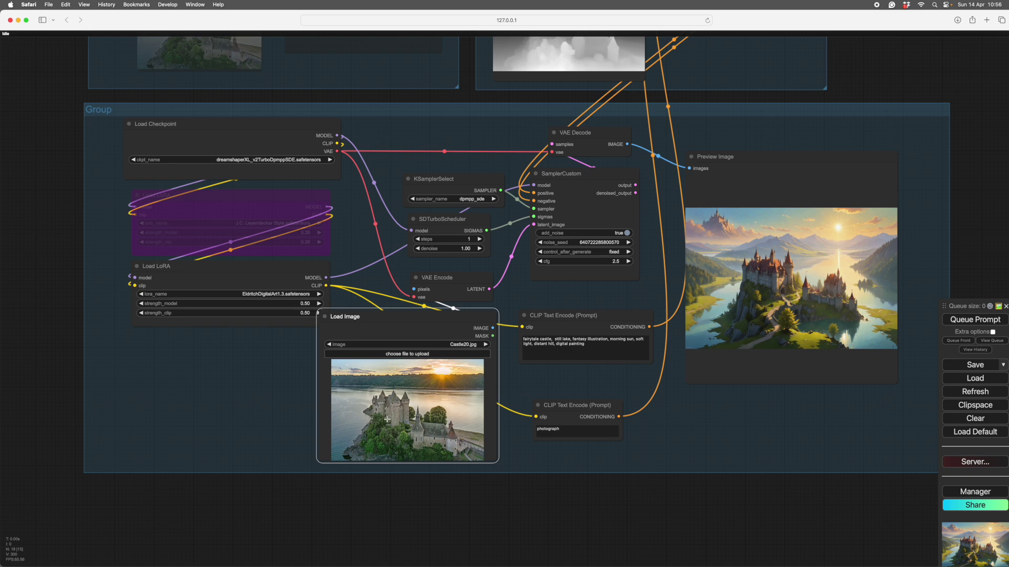
scroll(540, 367, "up", 5)
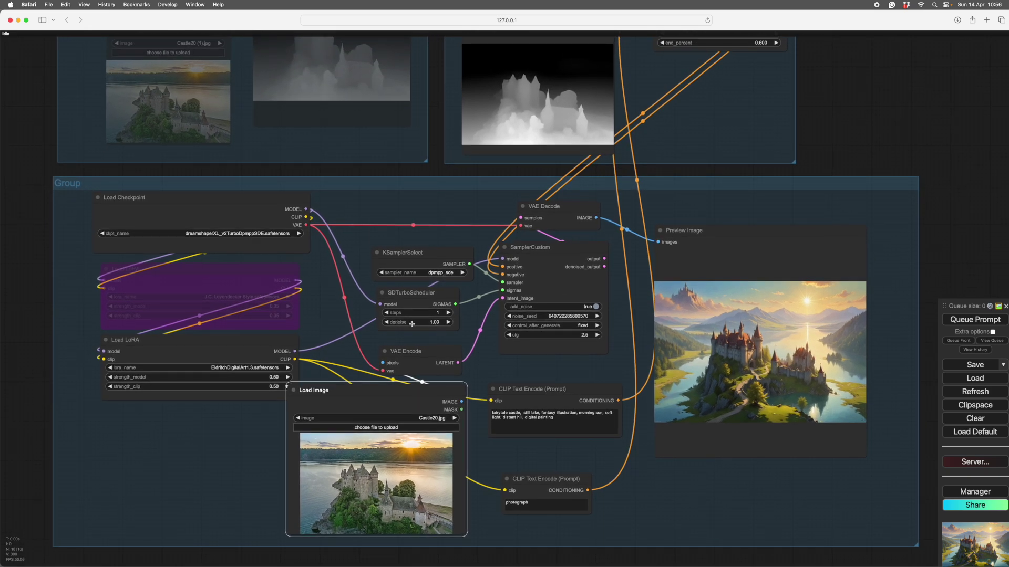
scroll(488, 357, "down", 1)
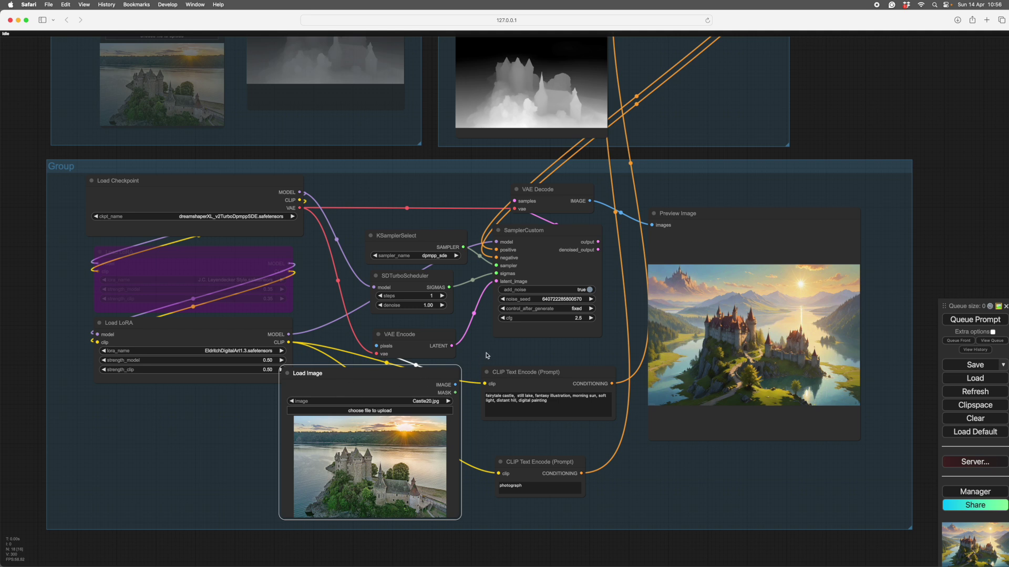
Examine how the castle painting follows the depth map, from the main group's output up to the ControlPre and ControlDepth groups
left_click_drag(486, 352, 487, 351)
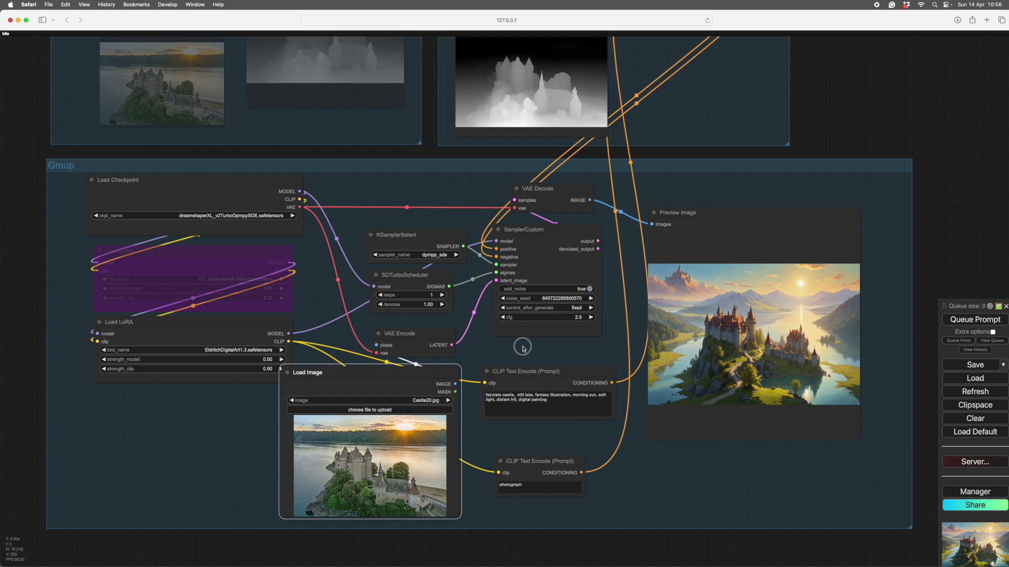
scroll(524, 342, "right", 5)
left_click_drag(507, 363, 497, 335)
left_click_drag(606, 466, 630, 478)
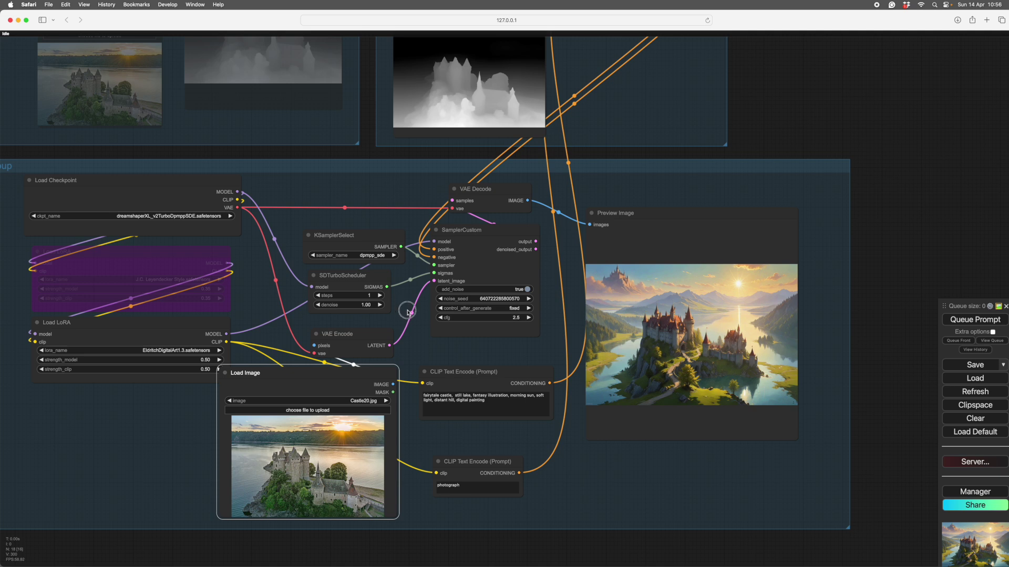
scroll(352, 304, "left", 1)
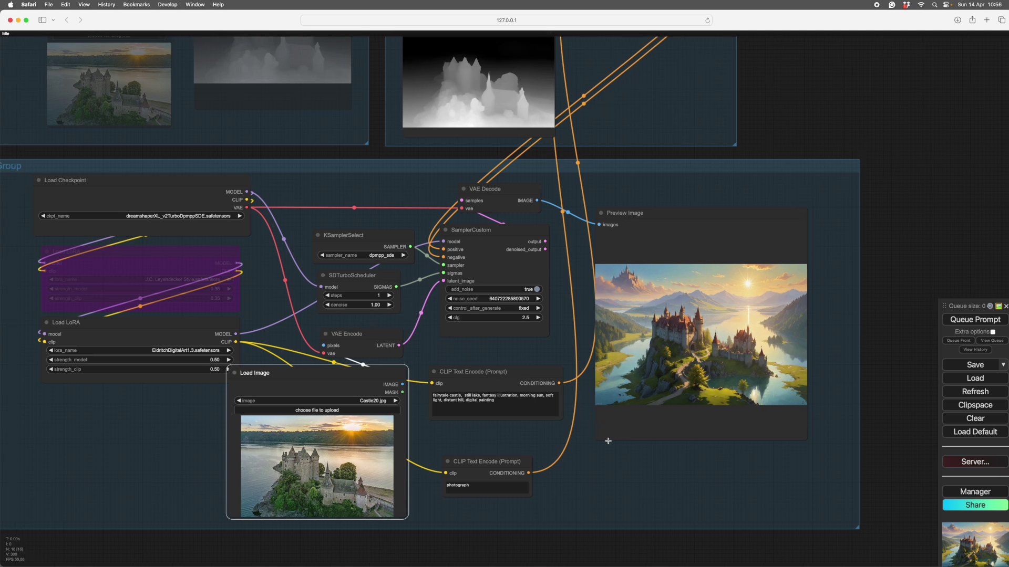
scroll(456, 419, "down", 3)
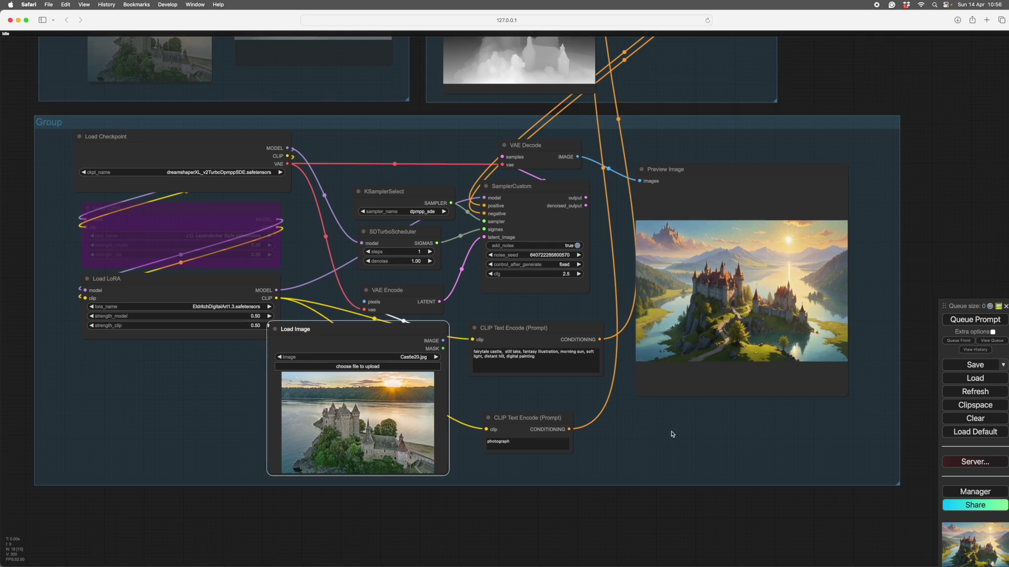
scroll(670, 429, "up", 2)
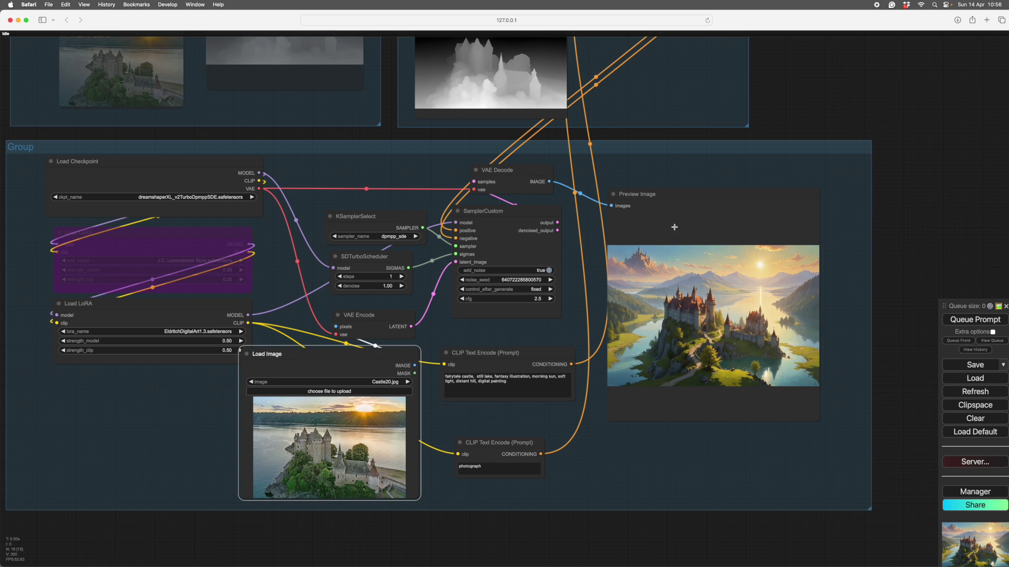
scroll(667, 174, "up", 2)
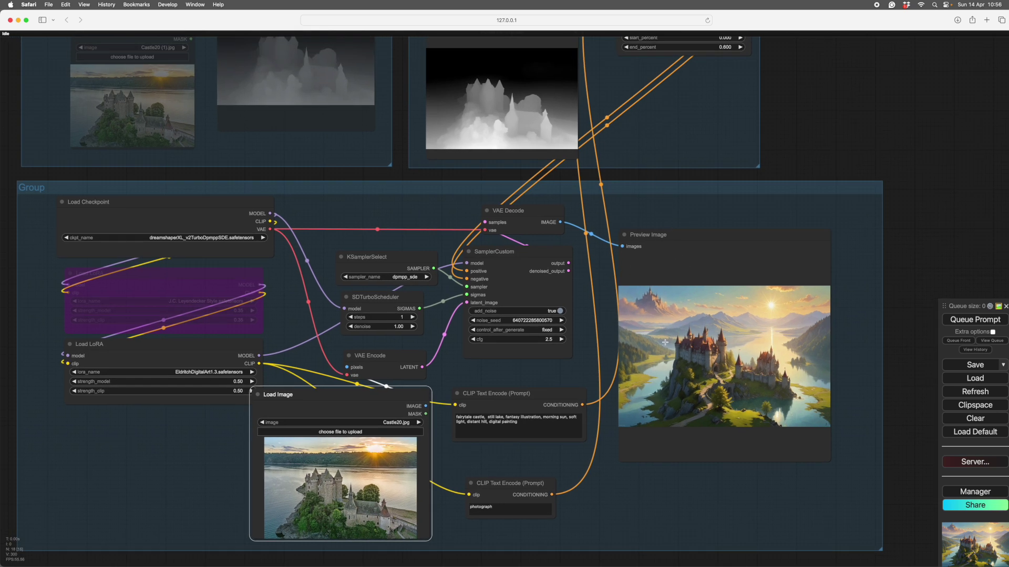
scroll(702, 234, "down", 2)
scroll(677, 195, "down", 5)
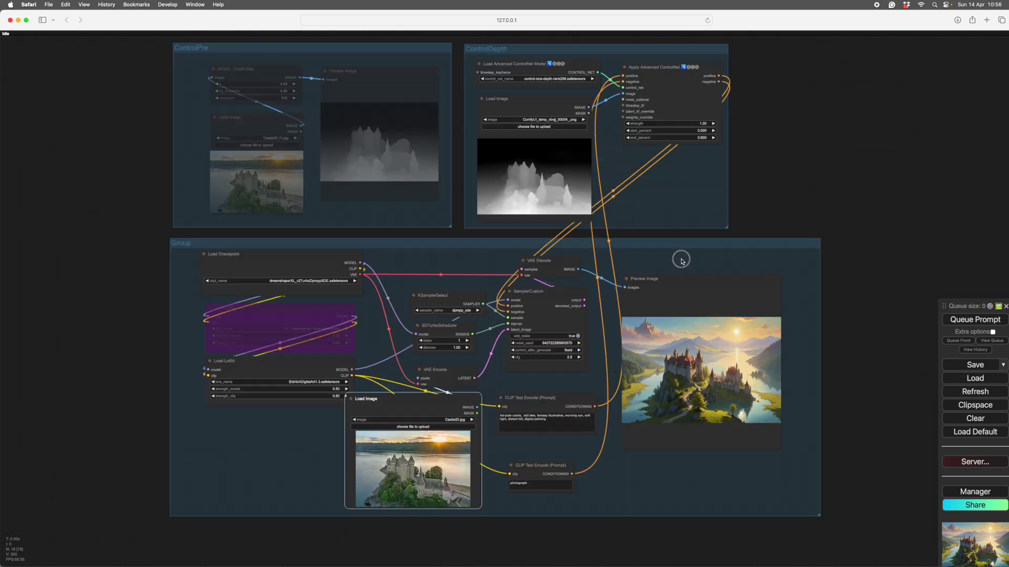
left_click_drag(656, 270, 650, 270)
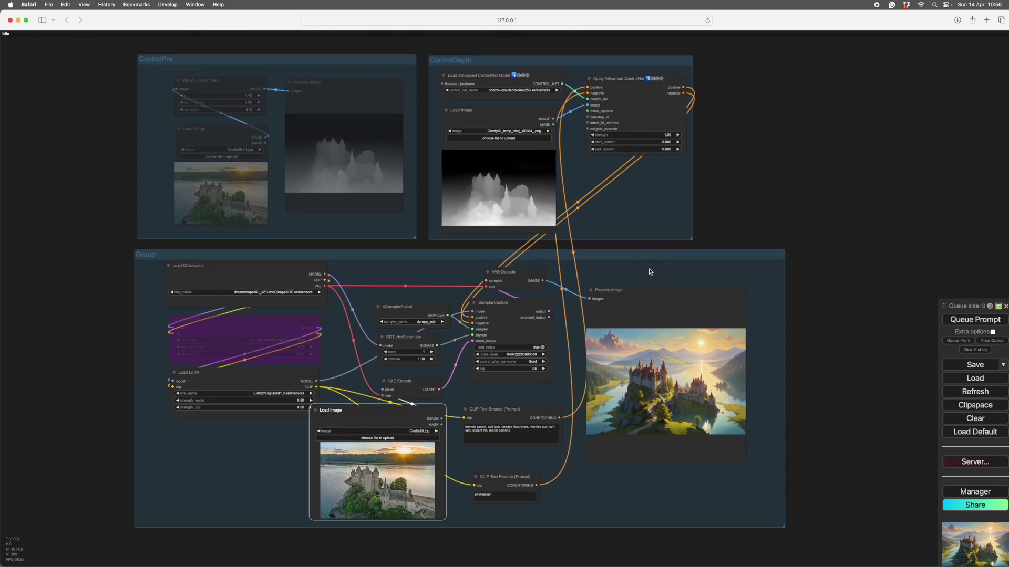
left_click(759, 274)
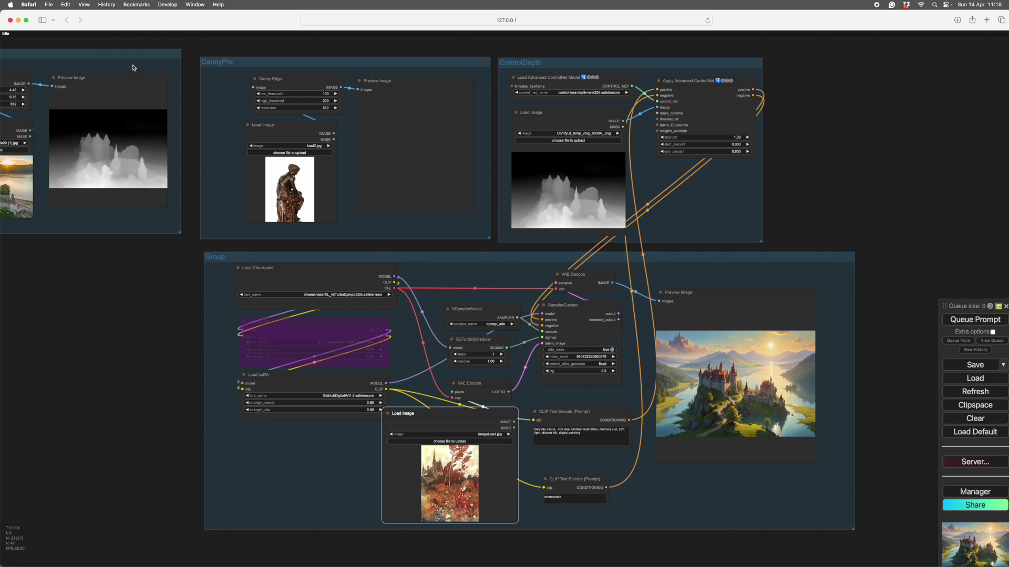
Shift the depth preprocessor group slightly and set the nodes of the main group and the ControlDepth group to Never
left_click_drag(138, 57, 134, 61)
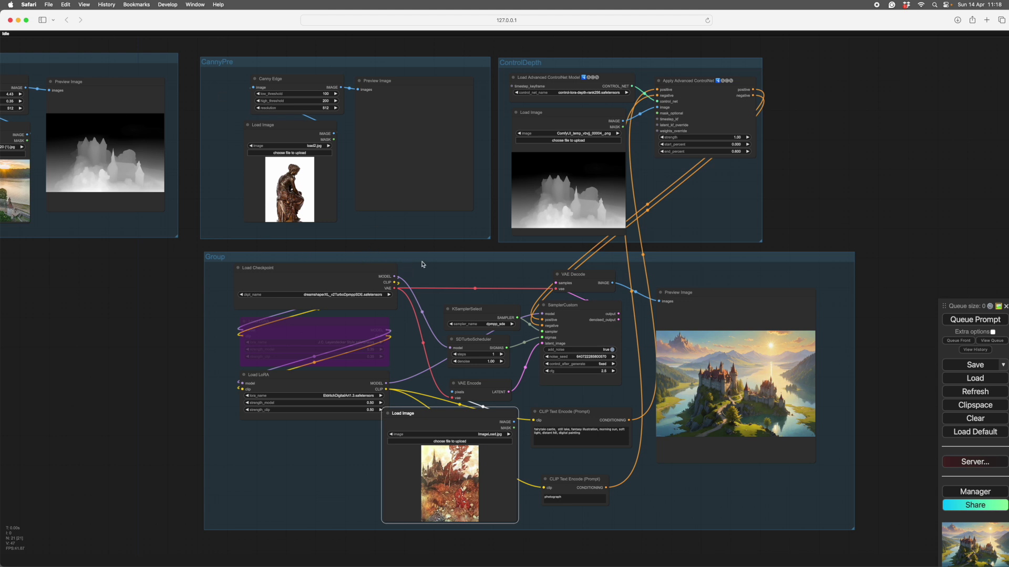
right_click(471, 273)
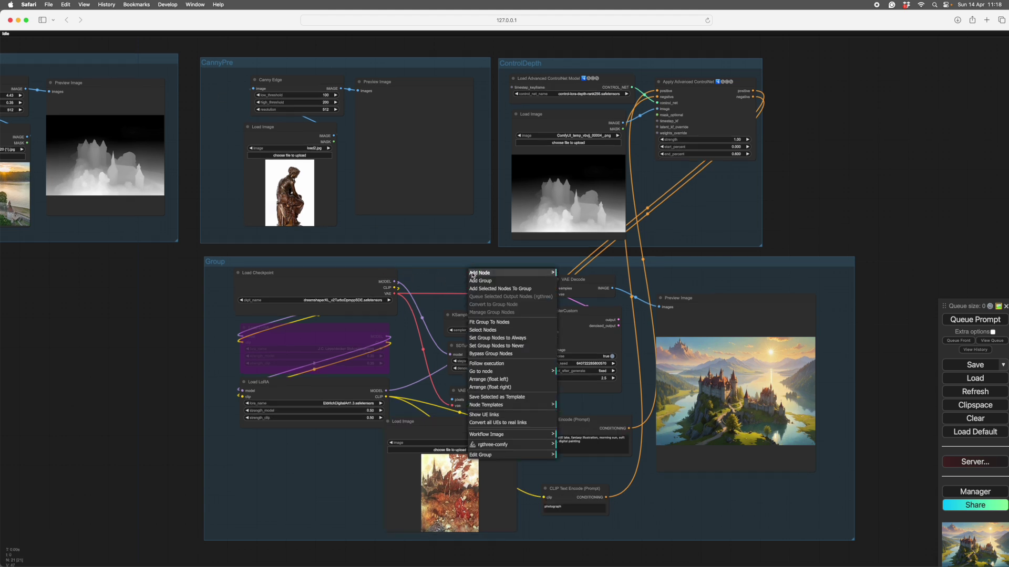
left_click(503, 347)
right_click(690, 203)
left_click(724, 275)
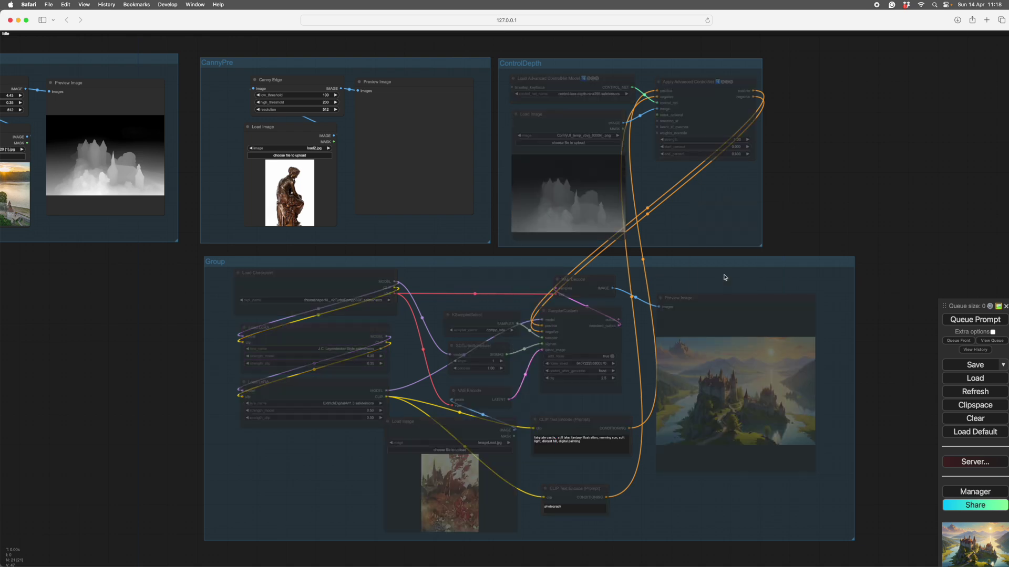
Examine the CannyPre group: the Canny Edge node's thresholds and resolution, the load2.jpg statue image and the linked Preview Image node
left_click_drag(169, 302, 290, 324)
scroll(314, 311, "up", 5)
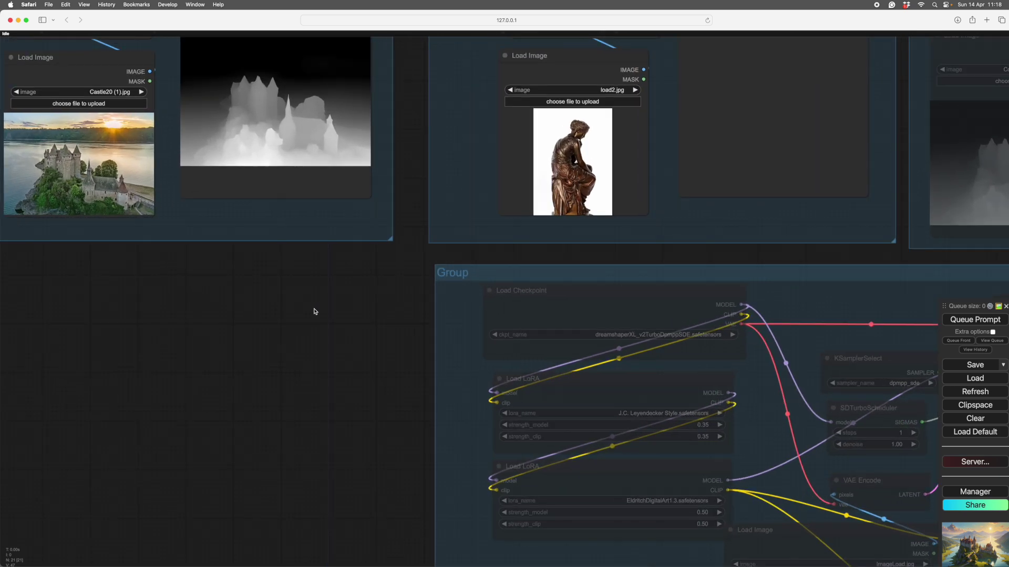
left_click_drag(406, 195, 240, 351)
scroll(252, 320, "up", 5)
left_click_drag(261, 304, 181, 286)
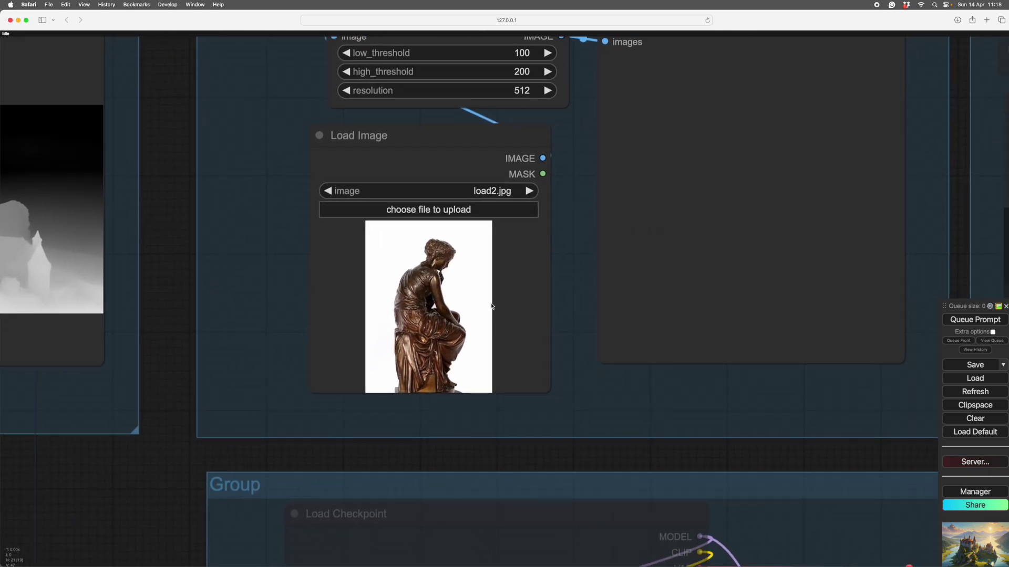
scroll(590, 406, "down", 1)
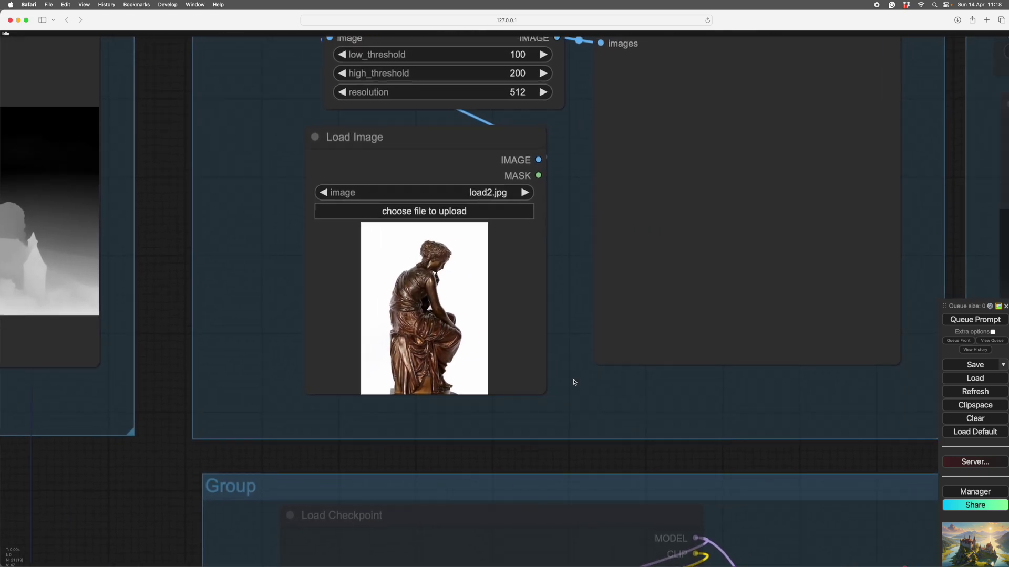
scroll(614, 405, "down", 2)
left_click(619, 407)
mouse_move(619, 407)
left_mouse_down()
mouse_move(610, 405)
mouse_move(640, 419)
mouse_move(628, 400)
left_mouse_up()
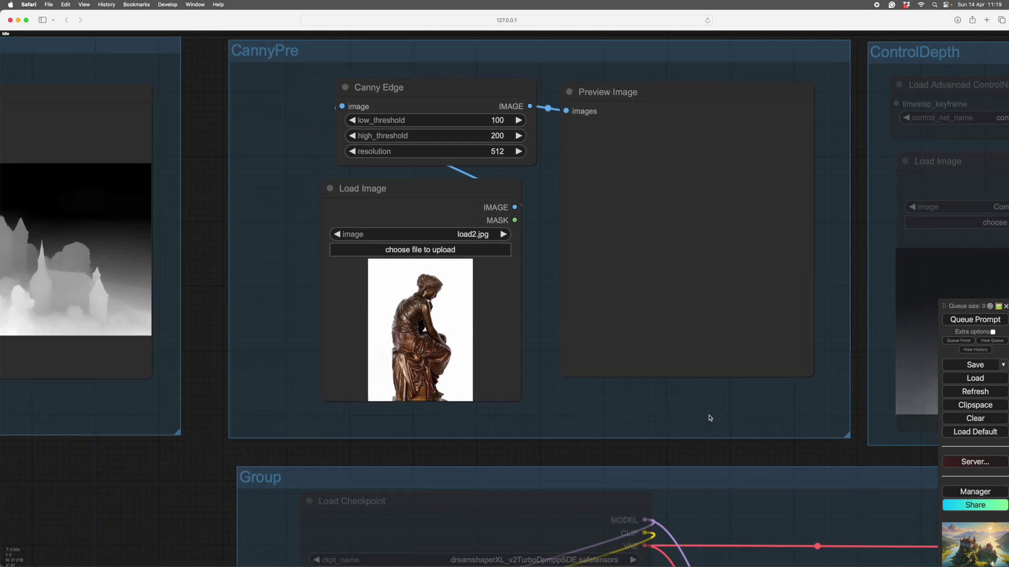
left_click_drag(714, 408, 645, 431)
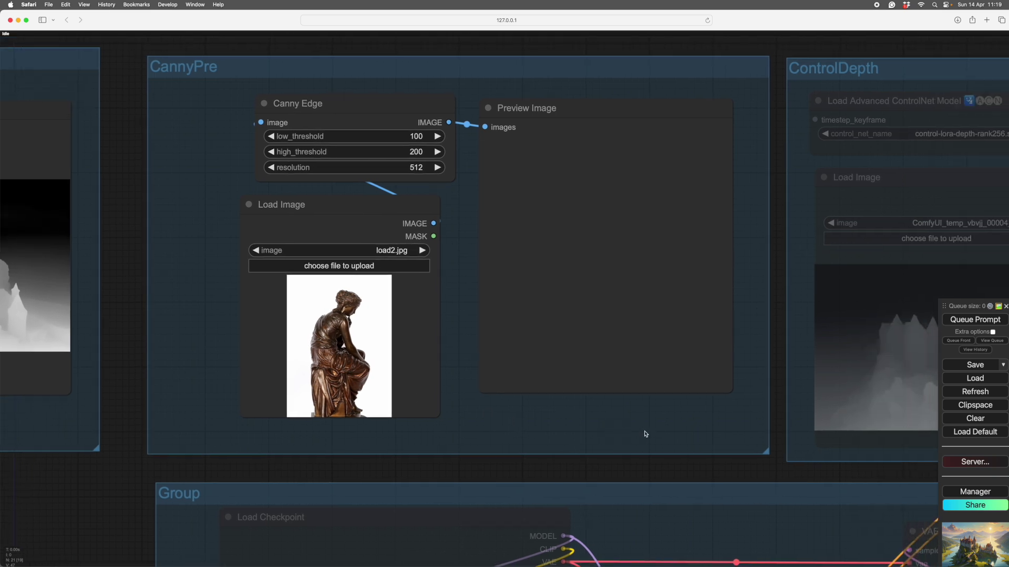
Run the queue to generate the Canny edge map of the load2.jpg statue, and inspect its outlines beside the source image
left_click(957, 321)
scroll(679, 439, "up", 8)
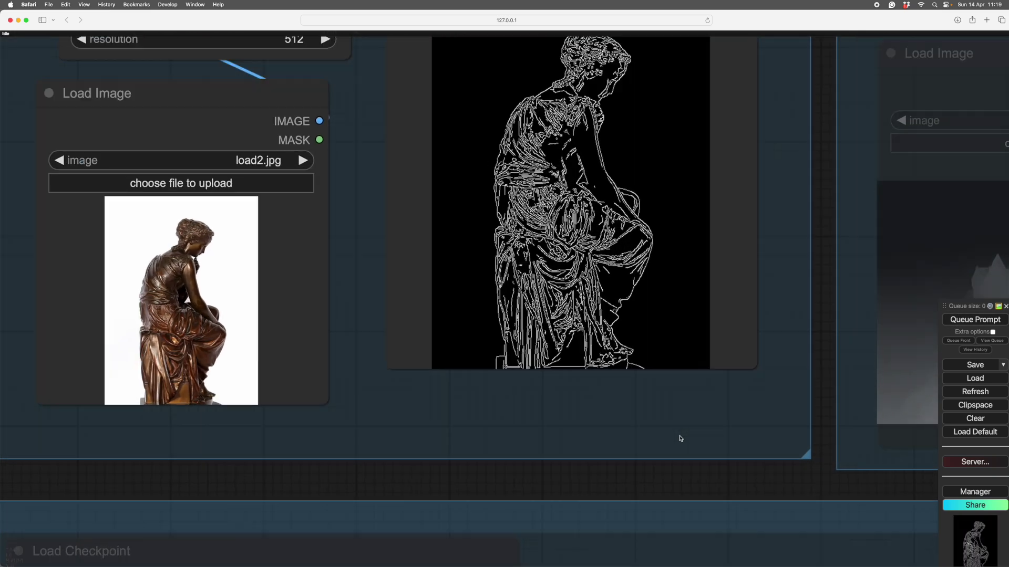
scroll(821, 378, "down", 1)
scroll(822, 380, "down", 1)
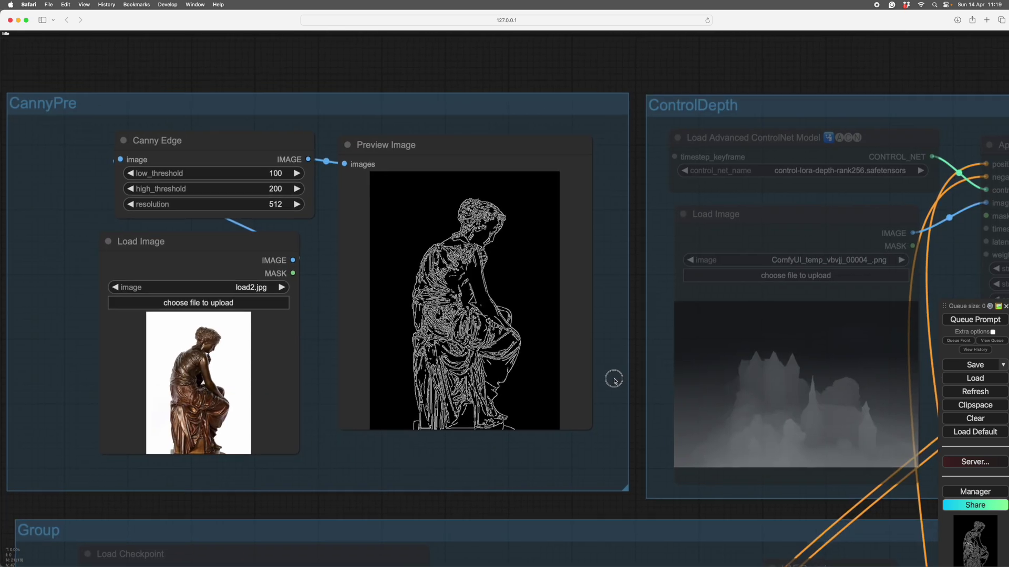
scroll(612, 378, "down", 6)
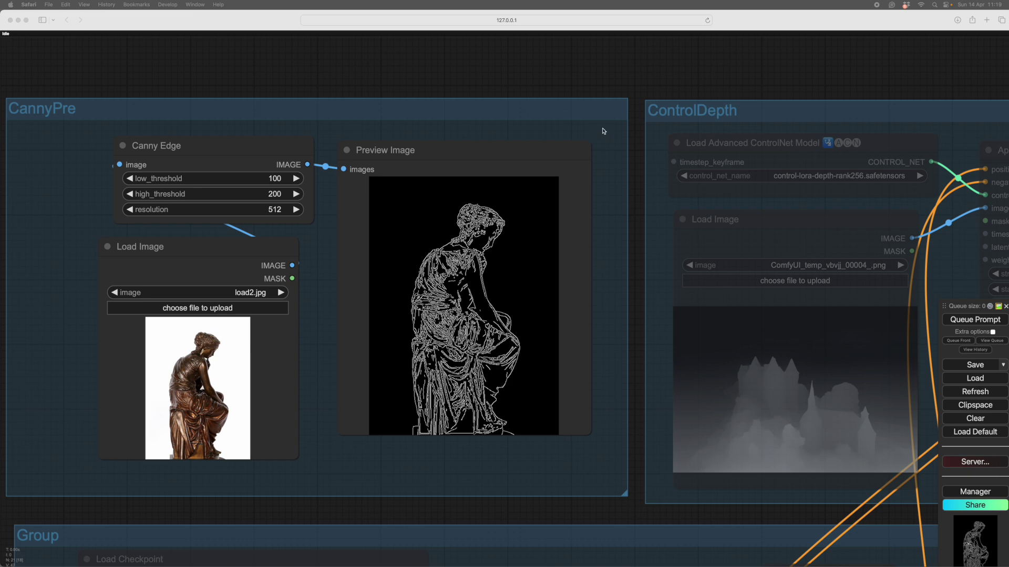
Set the ControlDepth group's nodes to Always and upload ComfyUI_temp_dnepe_00001_.png from the temp folder into its Load Image node
right_click(673, 273)
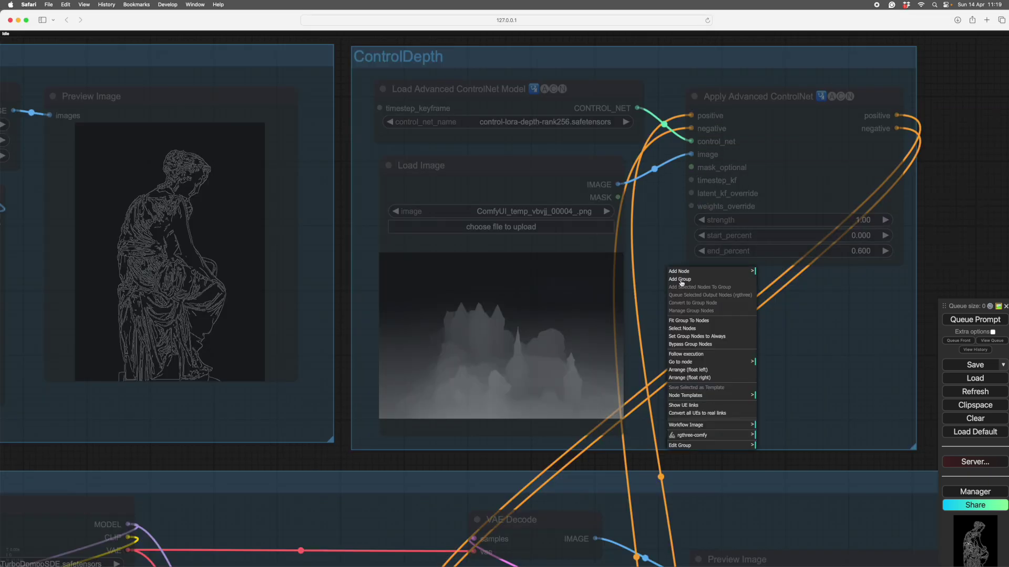
left_click(699, 339)
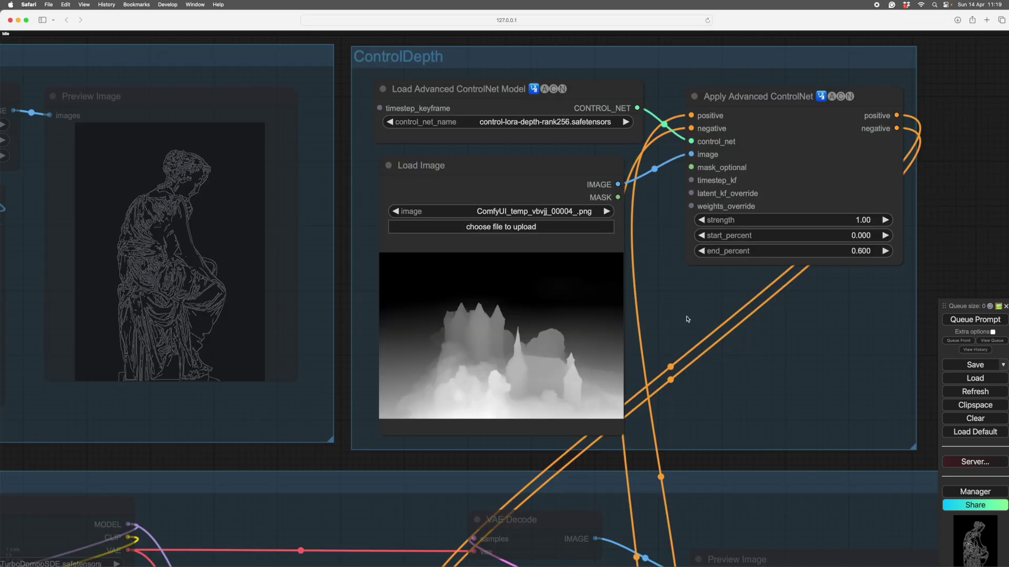
left_click(501, 226)
left_click(554, 61)
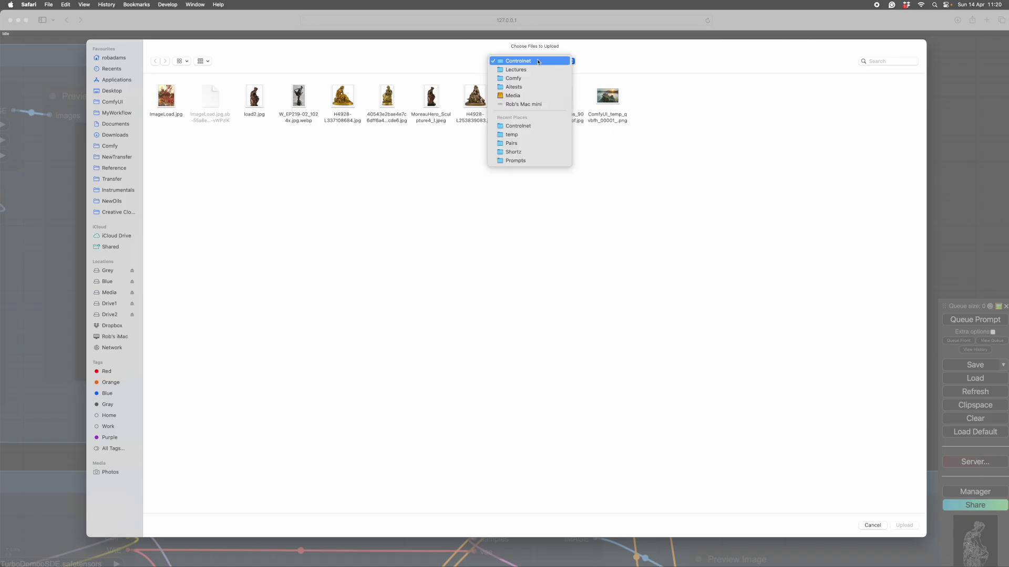
left_click(518, 136)
left_click(166, 97)
left_click(903, 526)
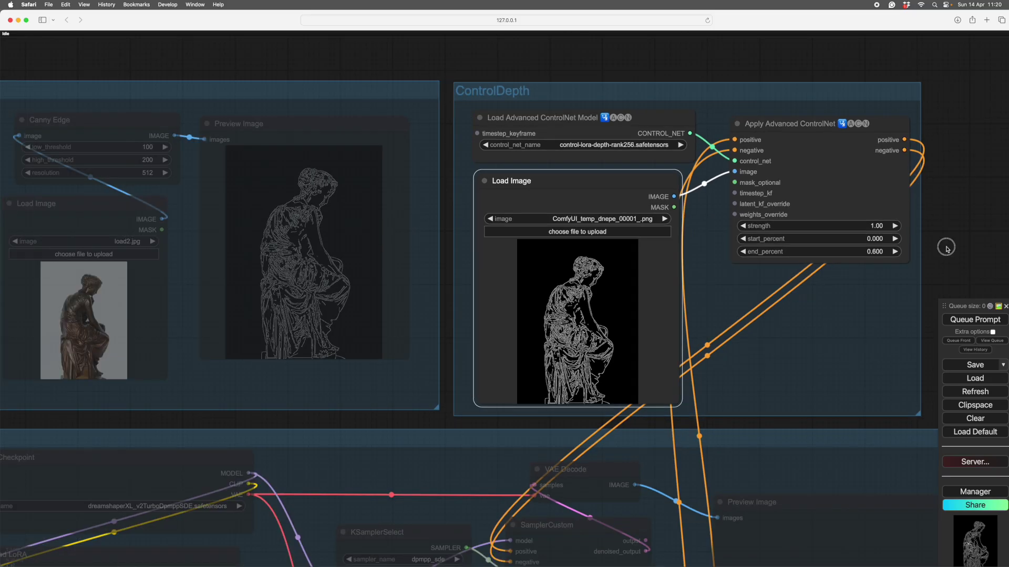
Set the ControlDepth group's ControlNet model to control-lora-canny-rank256.safetensors
left_click_drag(946, 248, 949, 257)
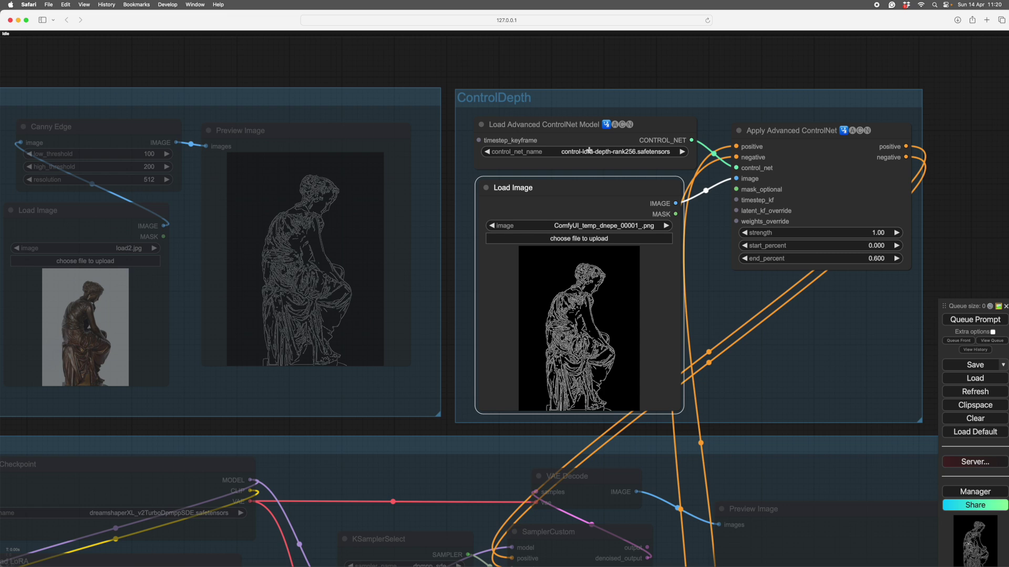
left_click(487, 152)
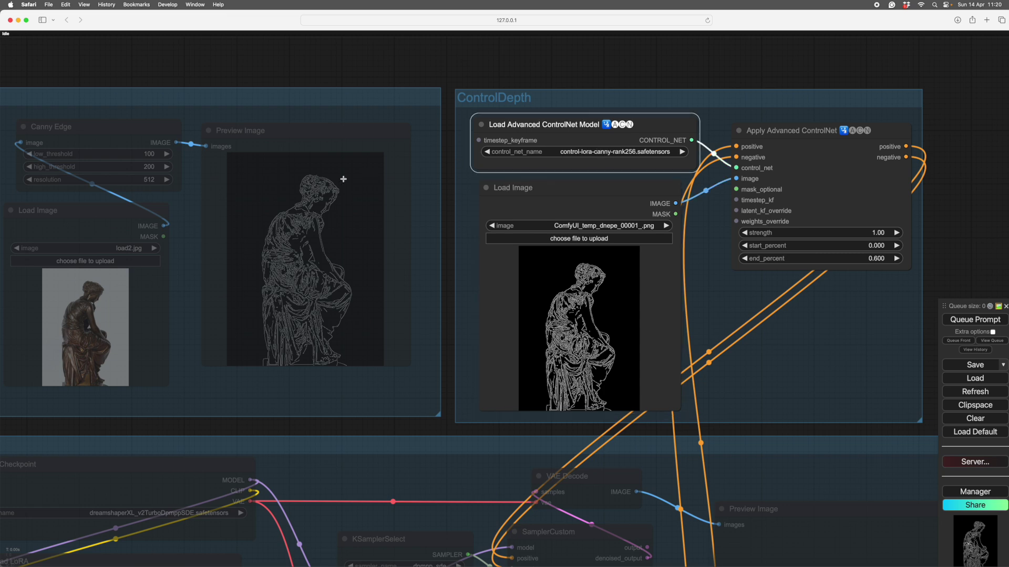
scroll(578, 139, "down", 3)
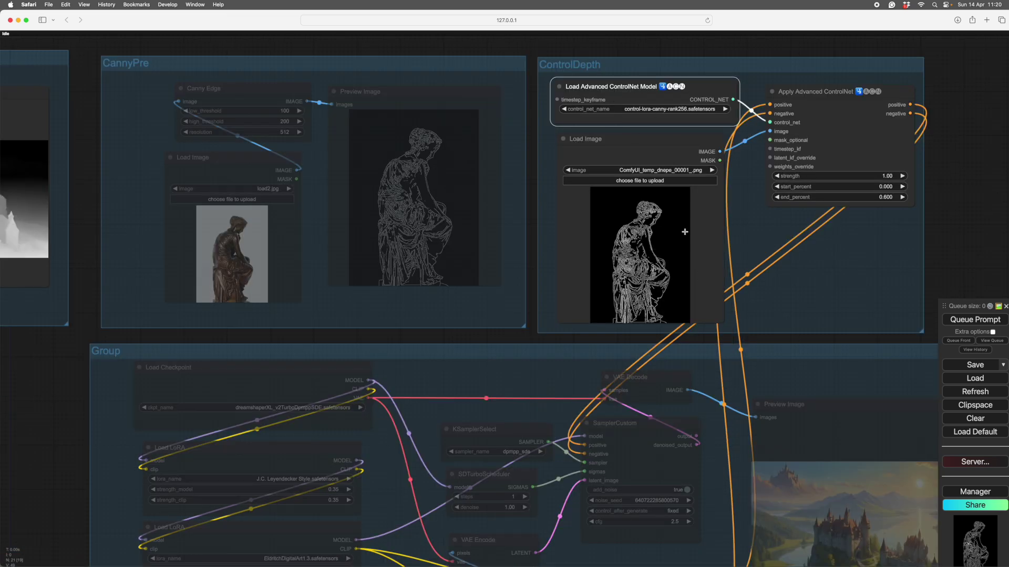
Set the main group's nodes to Always and review its ImageLoad.jpg input, text prompts and sampler settings
scroll(314, 369, "down", 10)
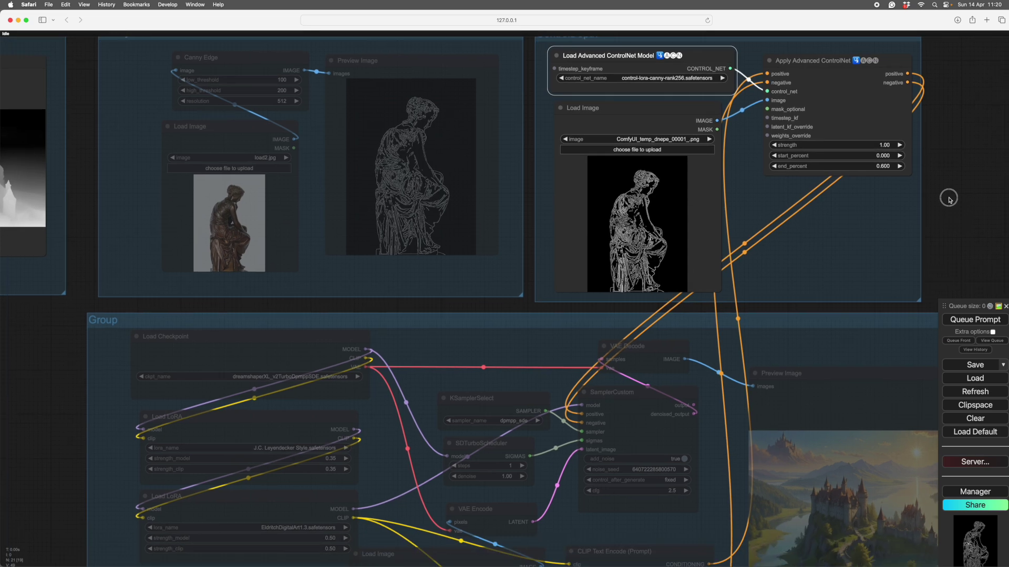
scroll(417, 385, "up", 6)
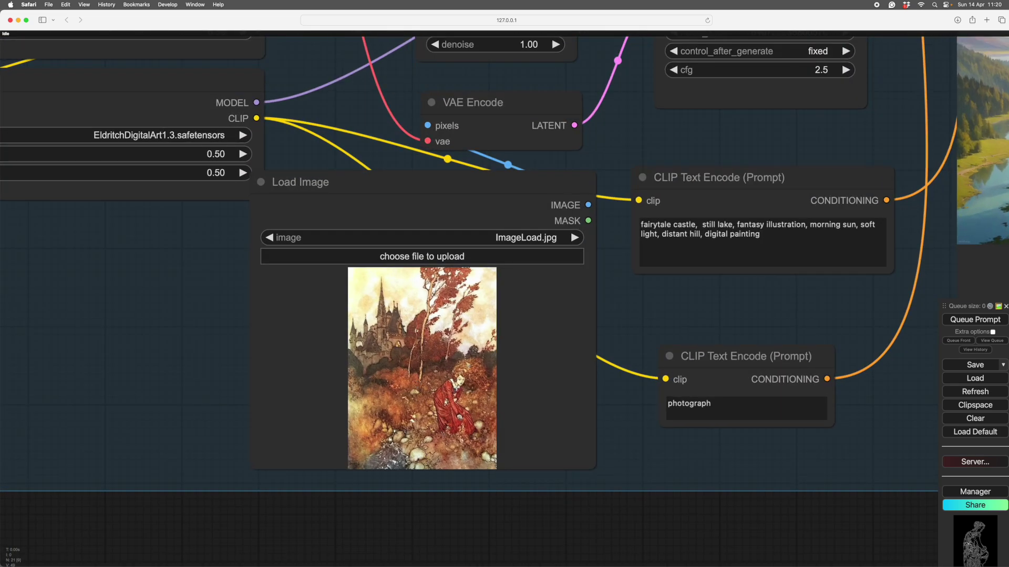
scroll(198, 312, "down", 4)
scroll(197, 312, "up", 1)
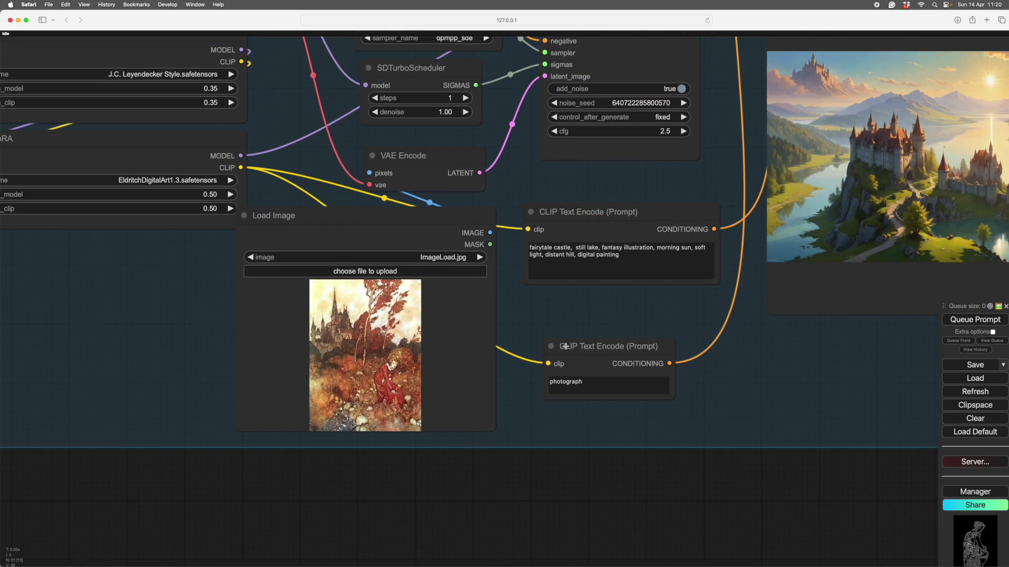
left_click_drag(577, 318, 561, 348)
scroll(565, 350, "down", 3)
scroll(589, 279, "up", 2)
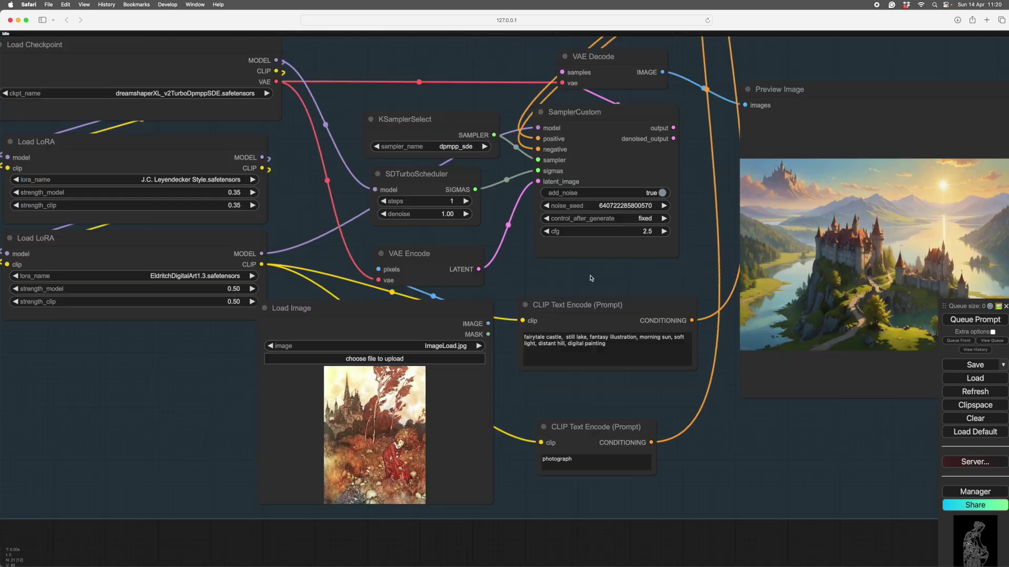
left_click_drag(582, 275, 504, 224)
left_click_drag(511, 340, 547, 374)
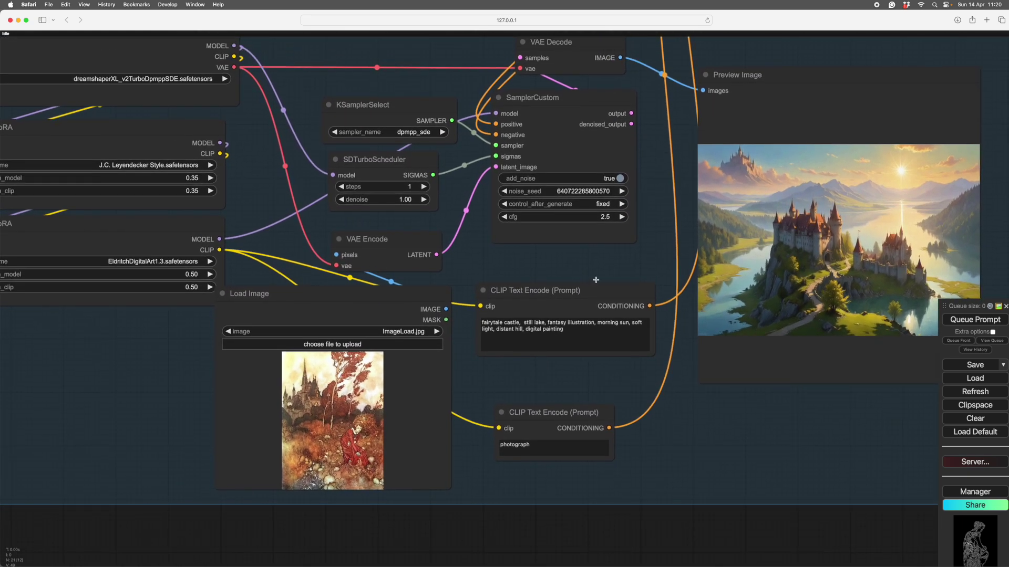
Change the positive prompt to "a woman sitting, garden, autumn, fantasy illustration, morning sun, soft light, distant hill, digital painting"
mouse_move(763, 48)
left_mouse_down()
mouse_move(756, 102)
mouse_move(787, 355)
mouse_move(749, 49)
left_mouse_up()
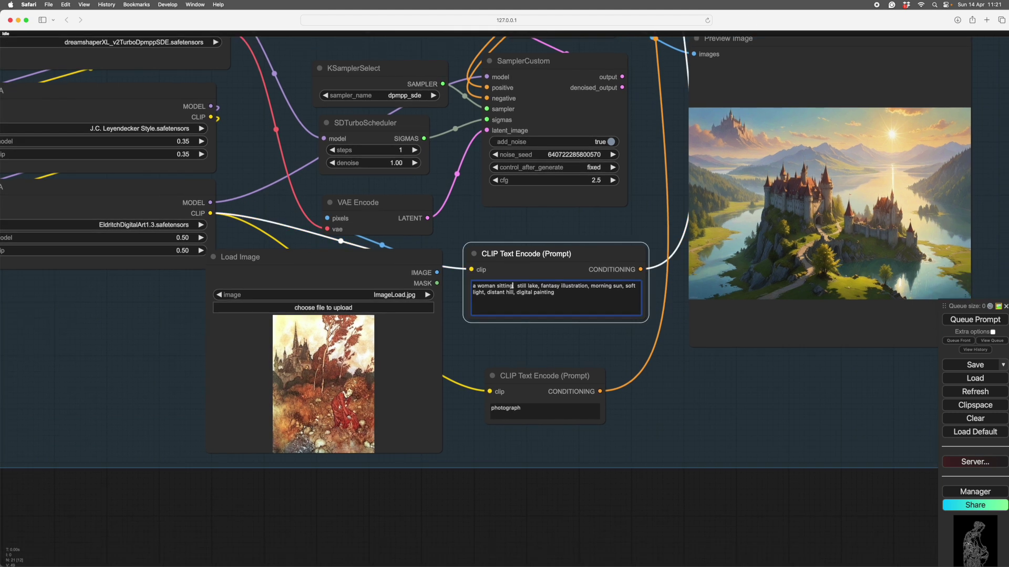
type("sitting, garden,")
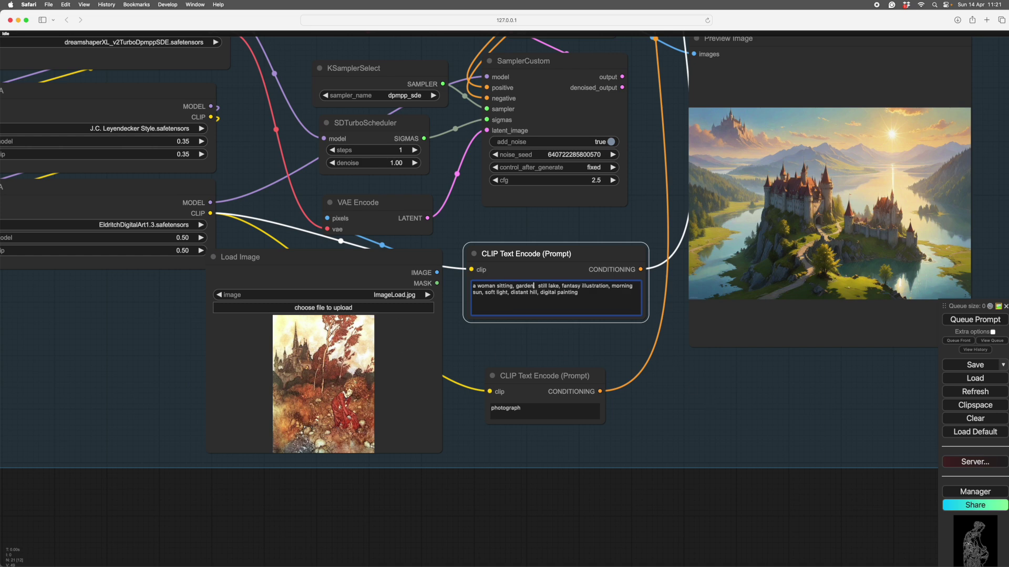
type(" autumn")
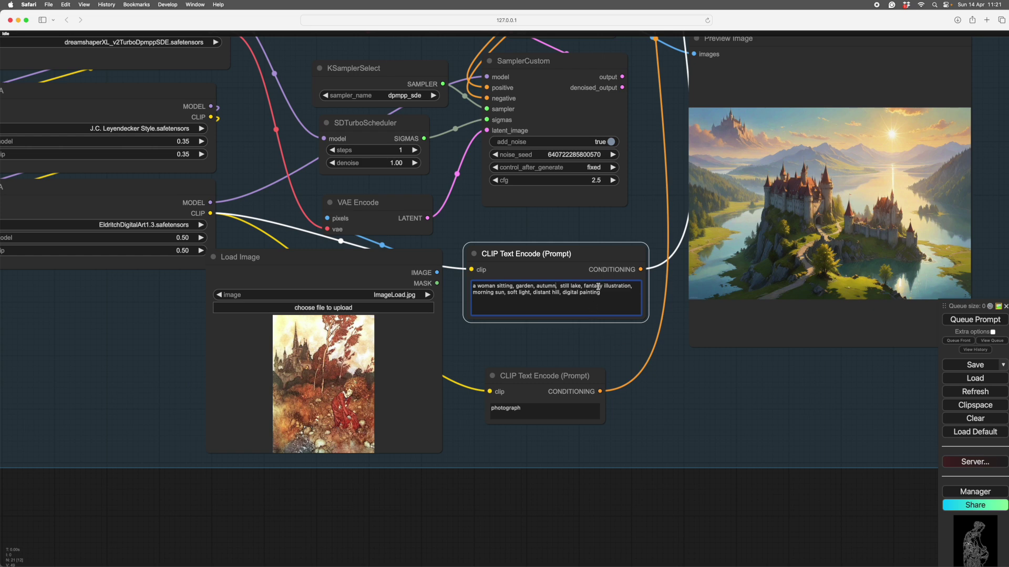
left_click_drag(584, 289, 558, 288)
key("BackSpace")
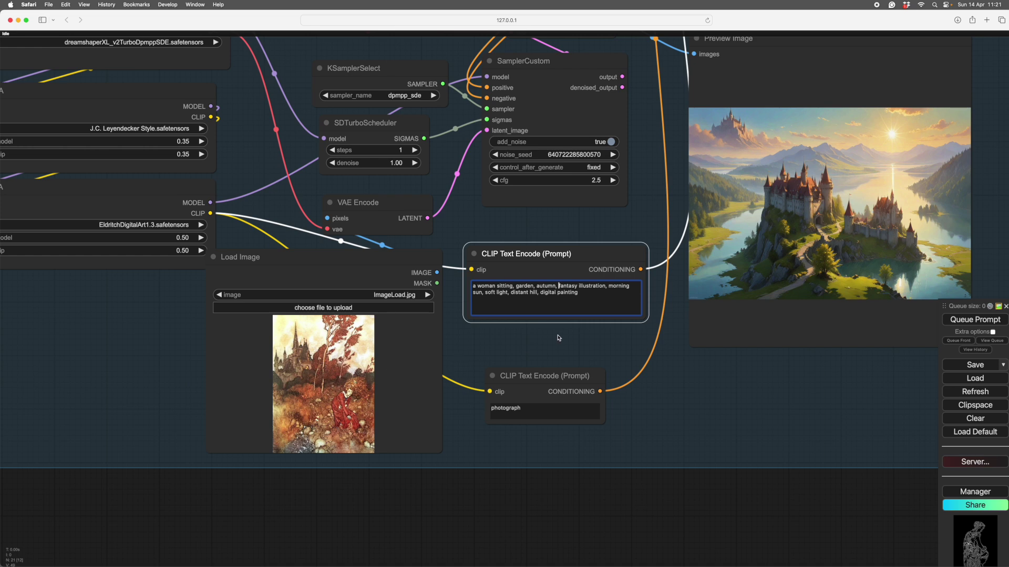
left_click(544, 301)
scroll(755, 386, "down", 7)
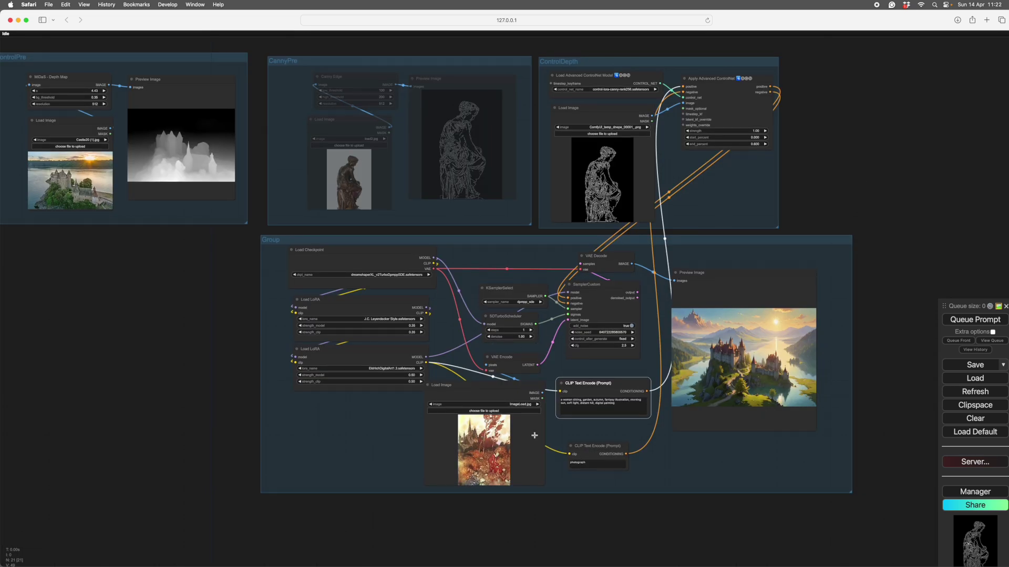
left_click_drag(871, 212, 853, 231)
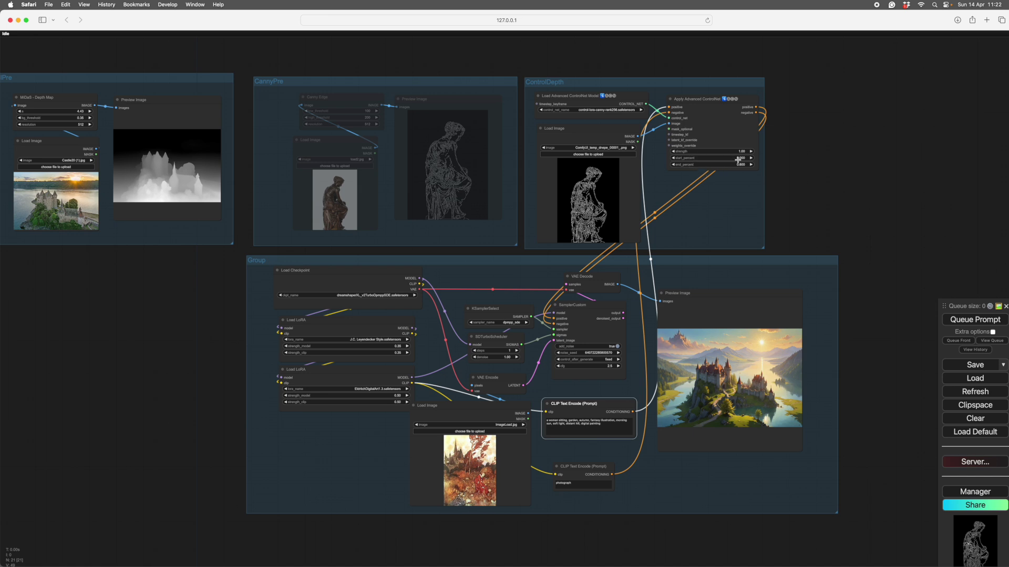
left_click_drag(875, 252, 867, 250)
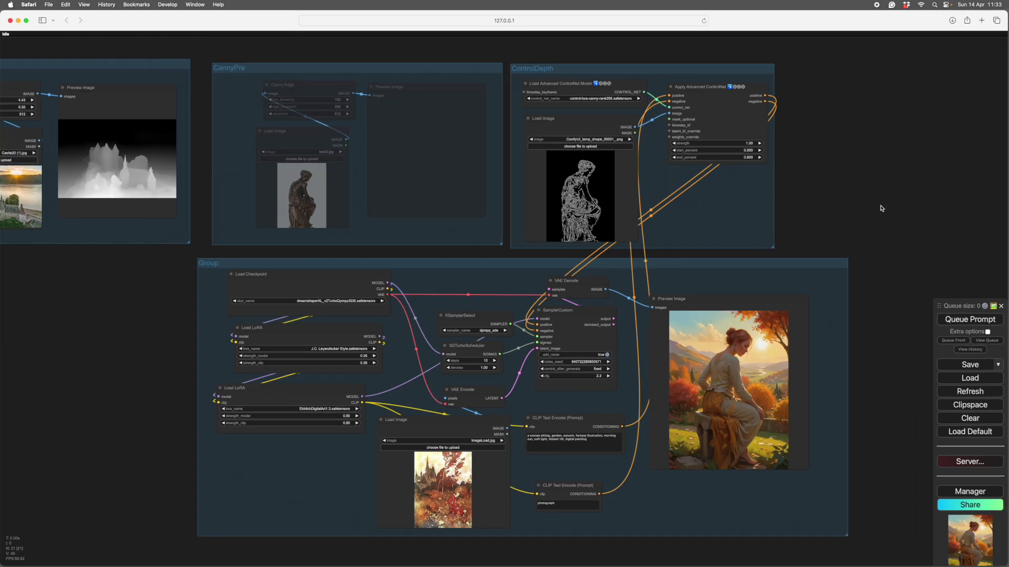
Examine the generated painting of the seated woman and compare her pose with the Canny edge map of the statue
scroll(879, 209, "up", 3)
left_click_drag(862, 401, 874, 186)
scroll(874, 186, "up", 2)
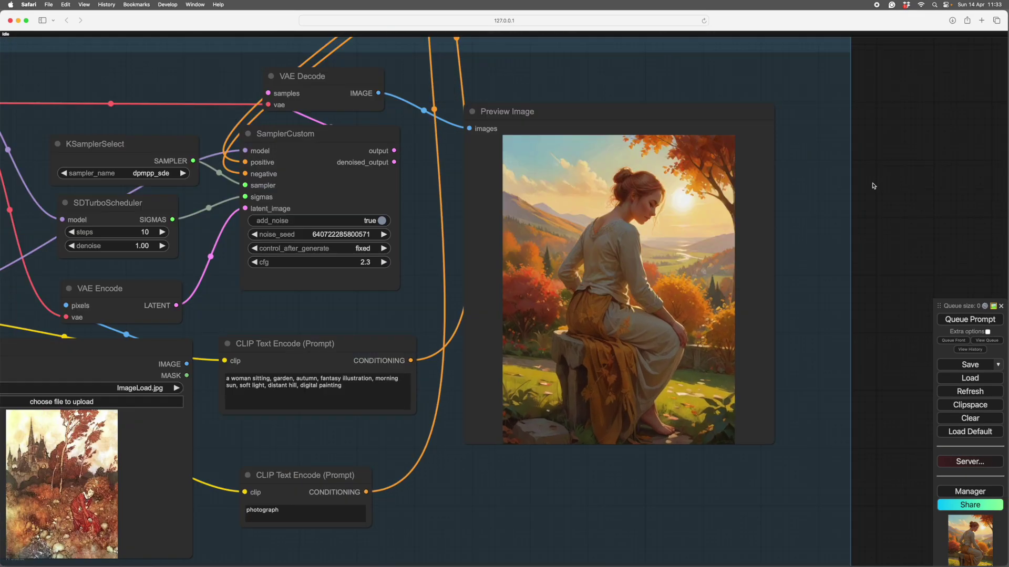
scroll(873, 186, "down", 2)
left_click_drag(881, 139, 853, 293)
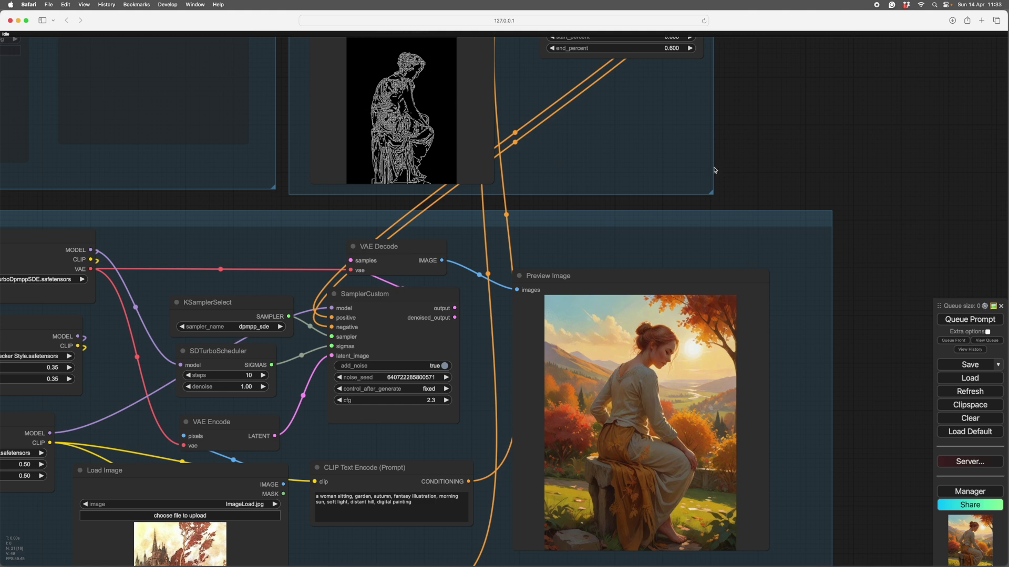
left_click_drag(902, 209, 886, 153)
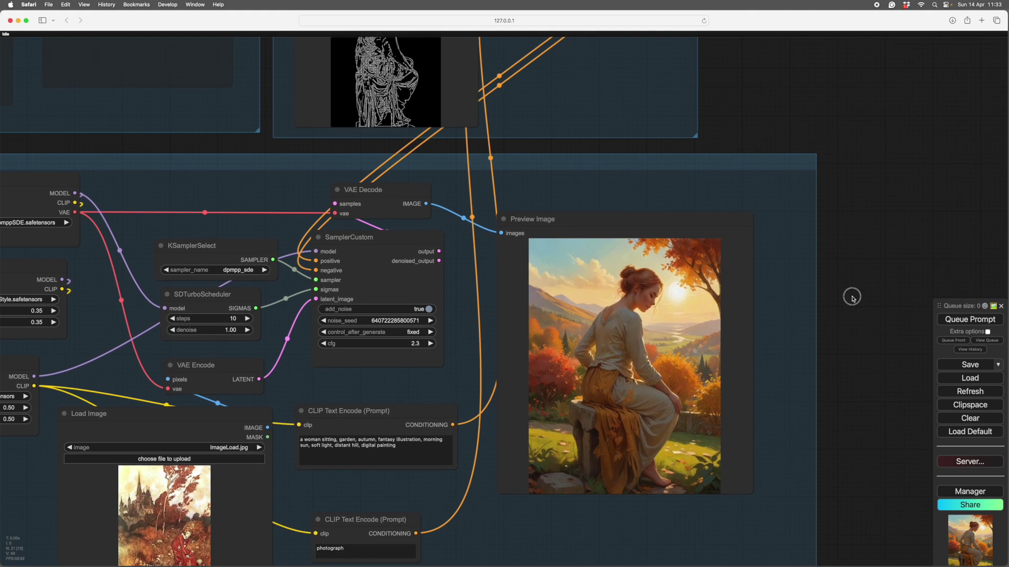
scroll(851, 295, "down", 3)
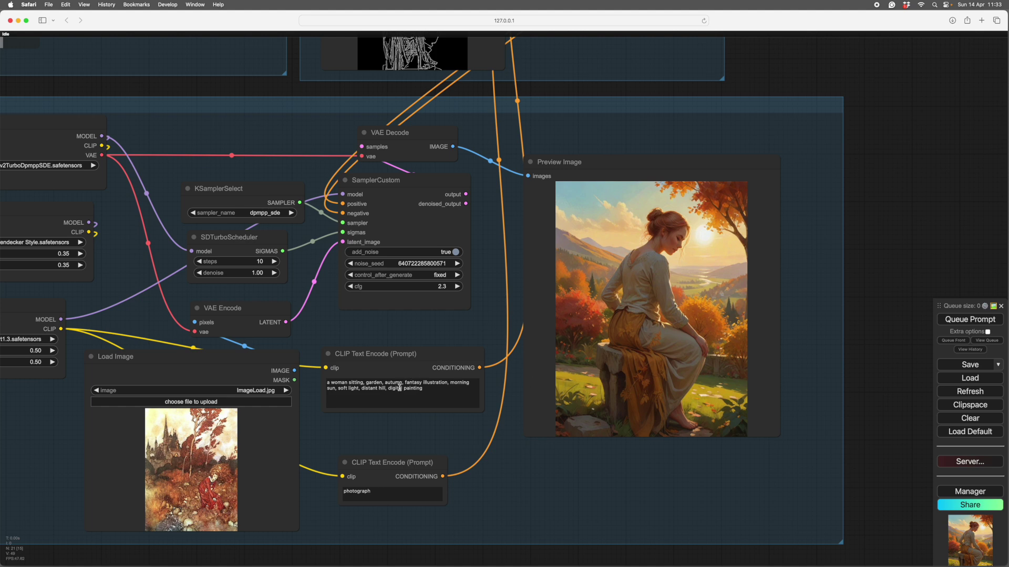
Bypass the Load LoRA node that holds J.C. Leyendecker Style.safetensors
left_click_drag(667, 387, 718, 413)
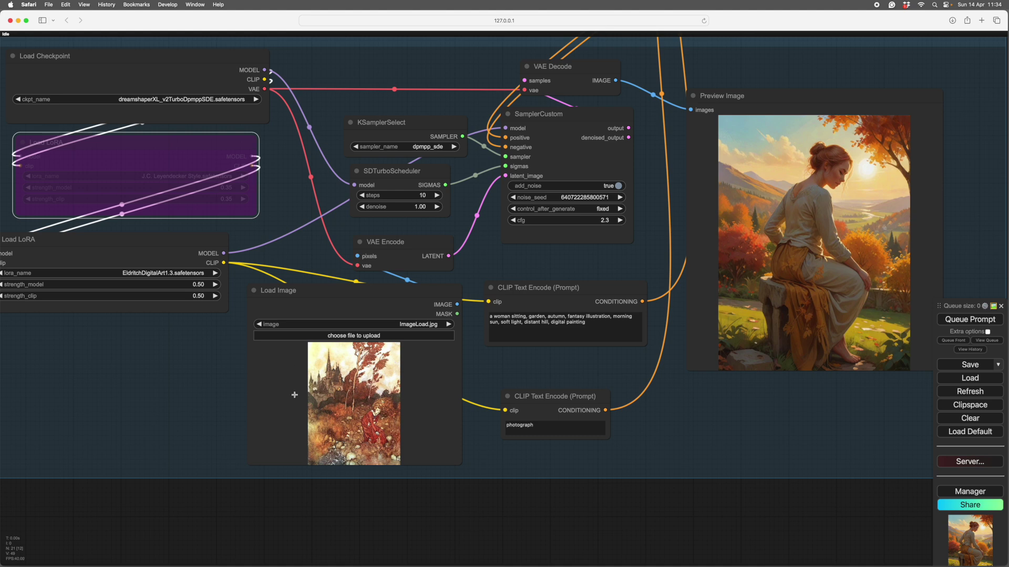
scroll(676, 405, "right", 3)
scroll(676, 405, "up", 2)
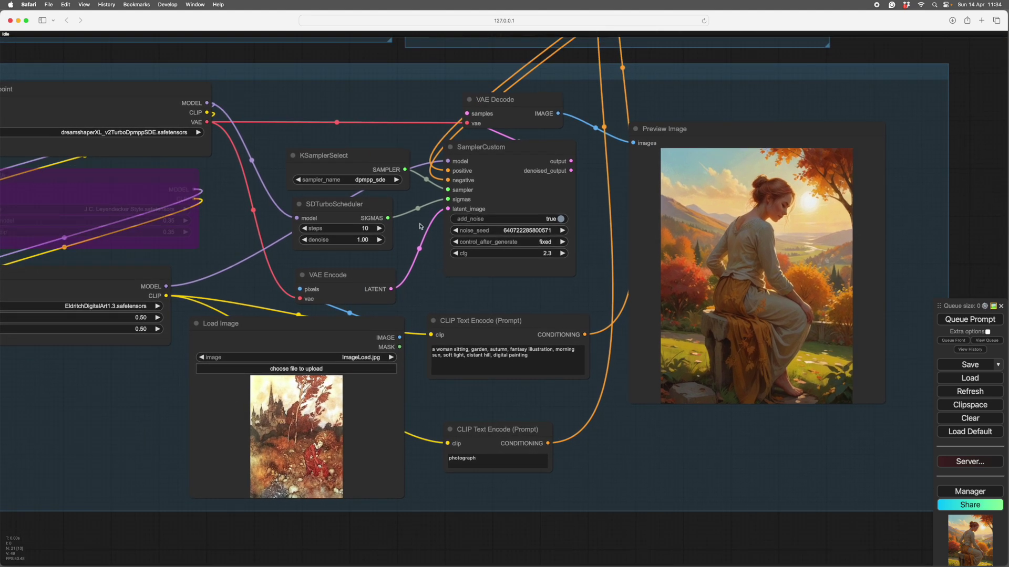
Lower the SDTurboScheduler's denoise to 0.80
left_click_drag(410, 240, 601, 254)
left_click(486, 251)
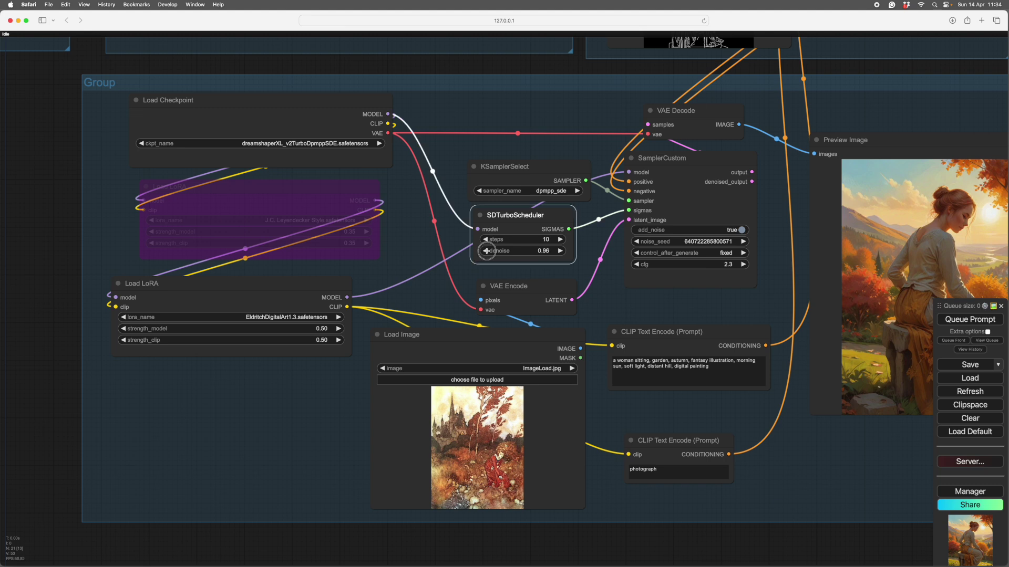
left_click(486, 251)
left_click(486, 252)
left_click_drag(642, 308, 561, 298)
scroll(561, 297, "down", 2)
left_click_drag(673, 299, 621, 337)
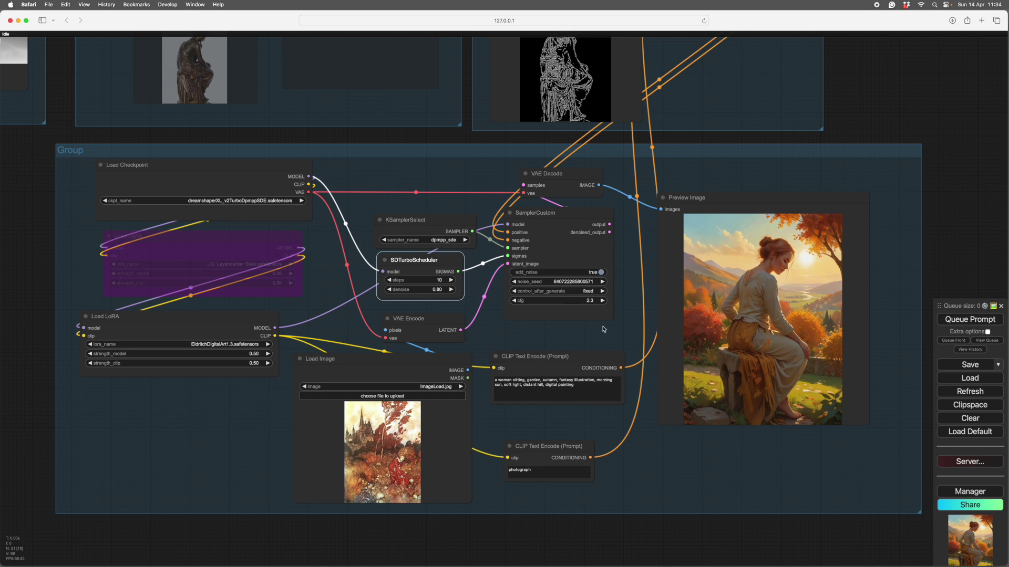
Add "watercolor" to the end of the positive prompt after "digital painting"
left_click_drag(603, 326, 610, 328)
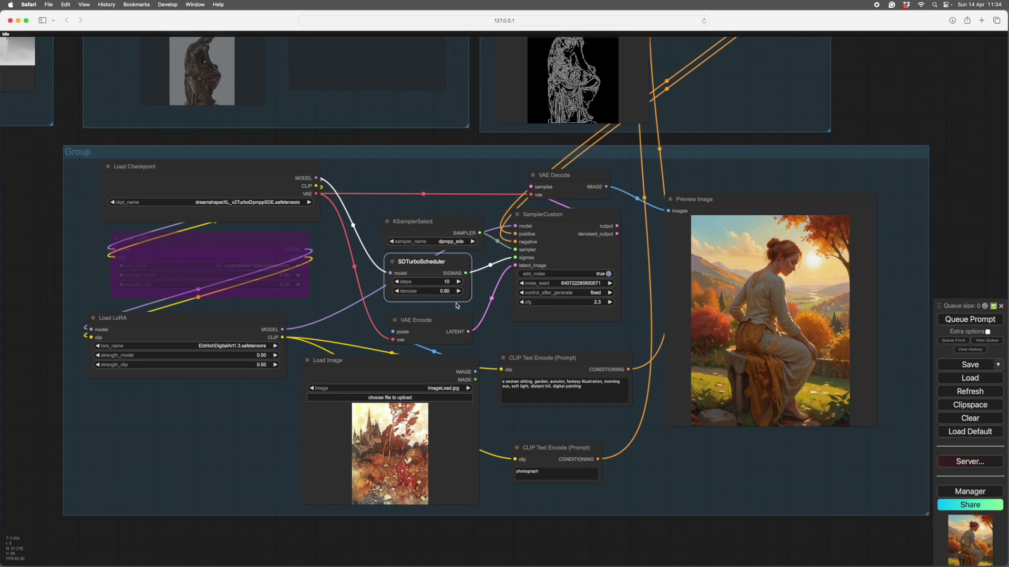
left_click_drag(498, 325, 505, 251)
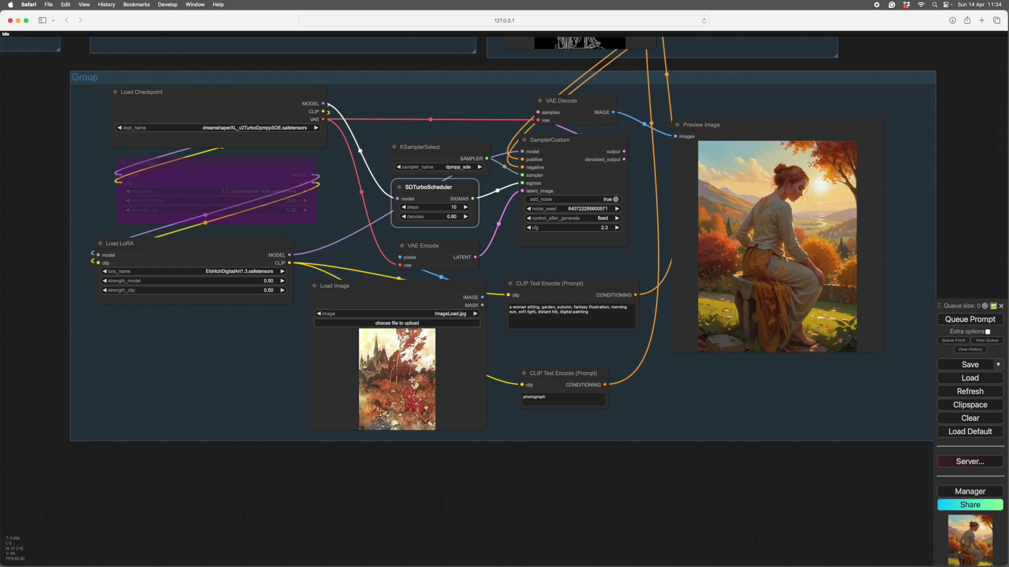
left_click_drag(659, 371, 431, 434)
scroll(495, 450, "up", 4)
left_click_drag(496, 450, 629, 422)
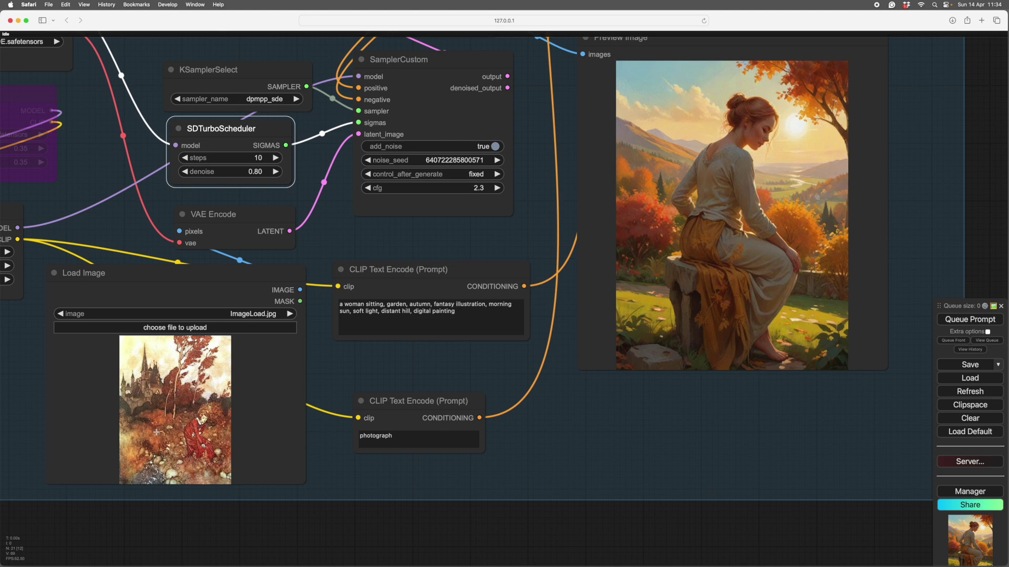
scroll(226, 351, "left", 3)
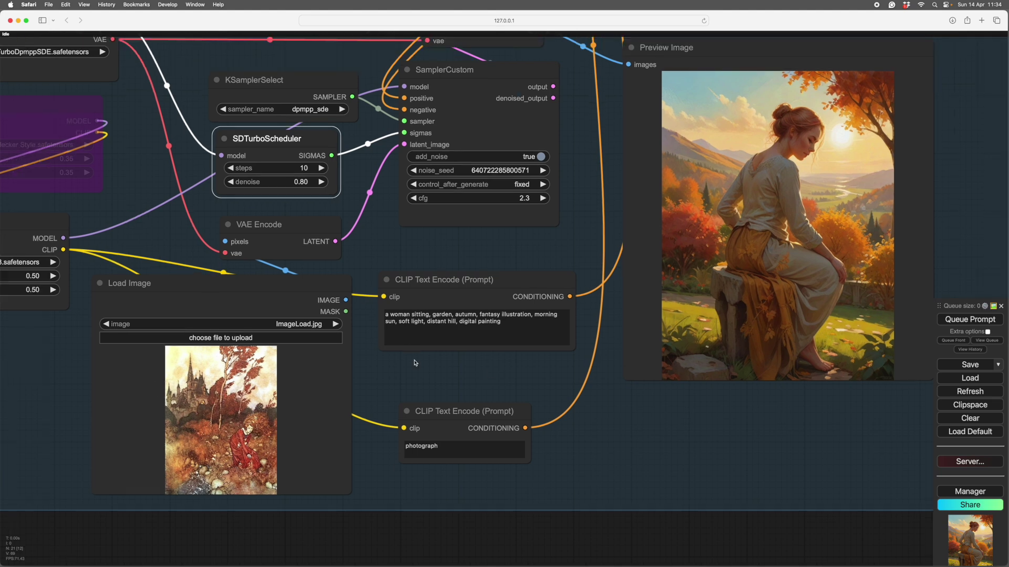
scroll(226, 351, "up", 3)
scroll(450, 401, "down", 2)
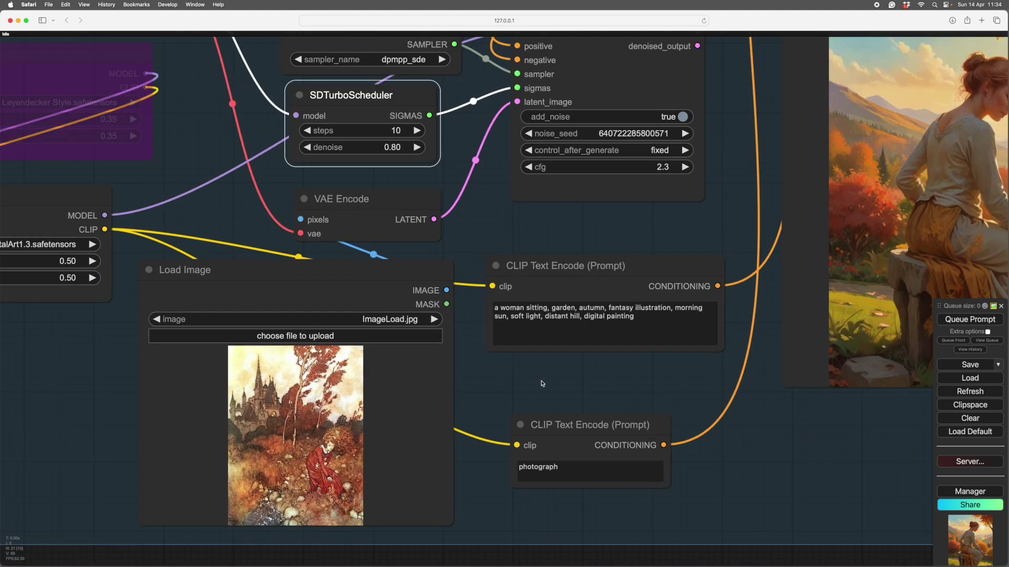
scroll(517, 418, "up", 1)
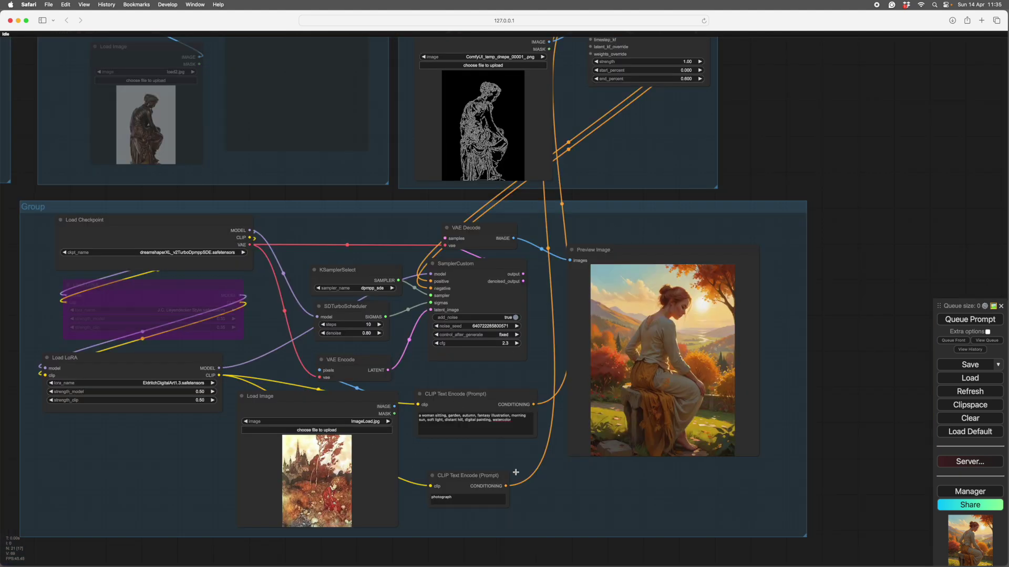
Run the queue to generate the watercolor version, and compare the preview with the Canny map and the ImageLoad.jpg reference
left_click_drag(581, 498, 558, 504)
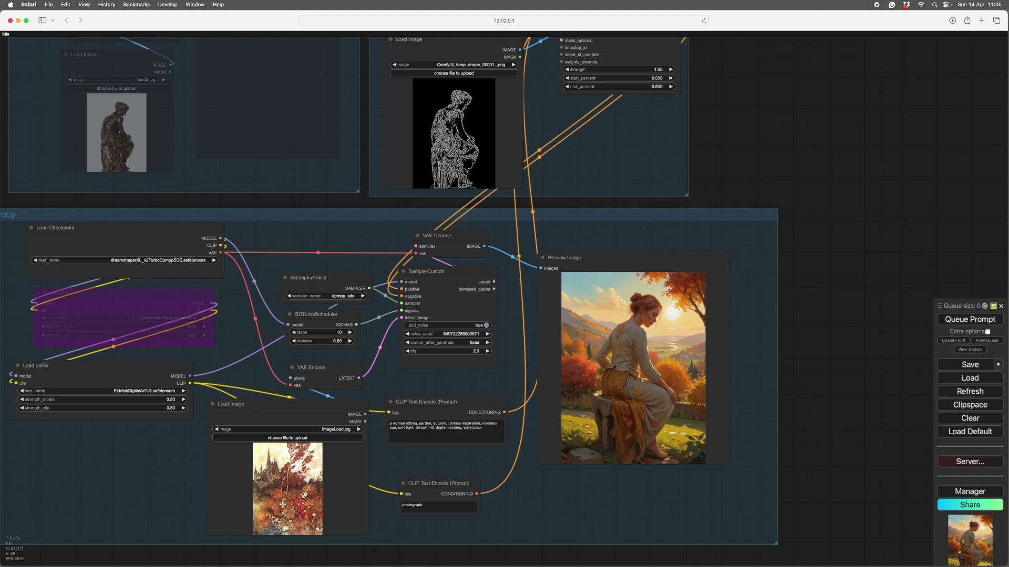
left_click_drag(745, 253, 772, 252)
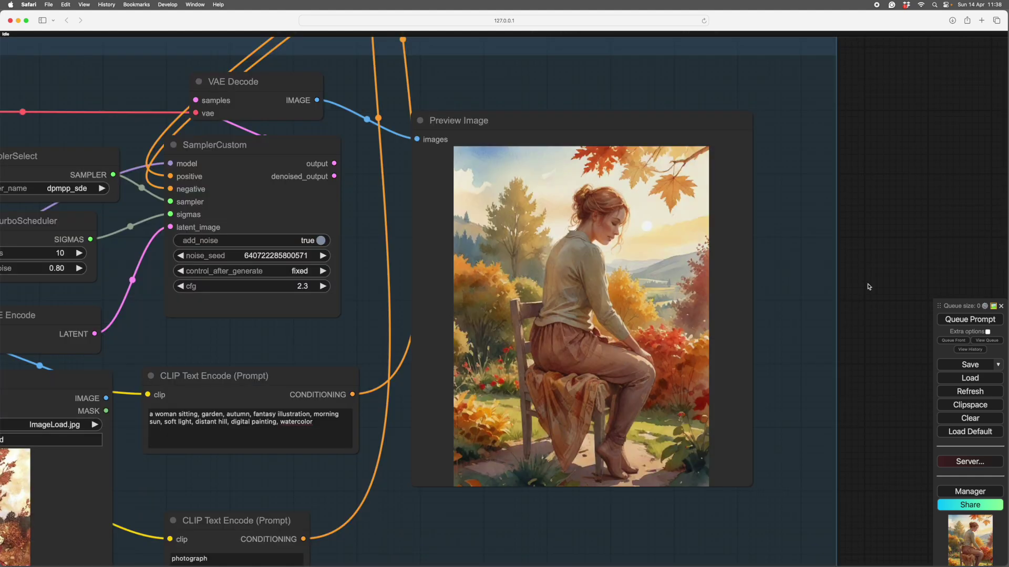
scroll(868, 287, "down", 3)
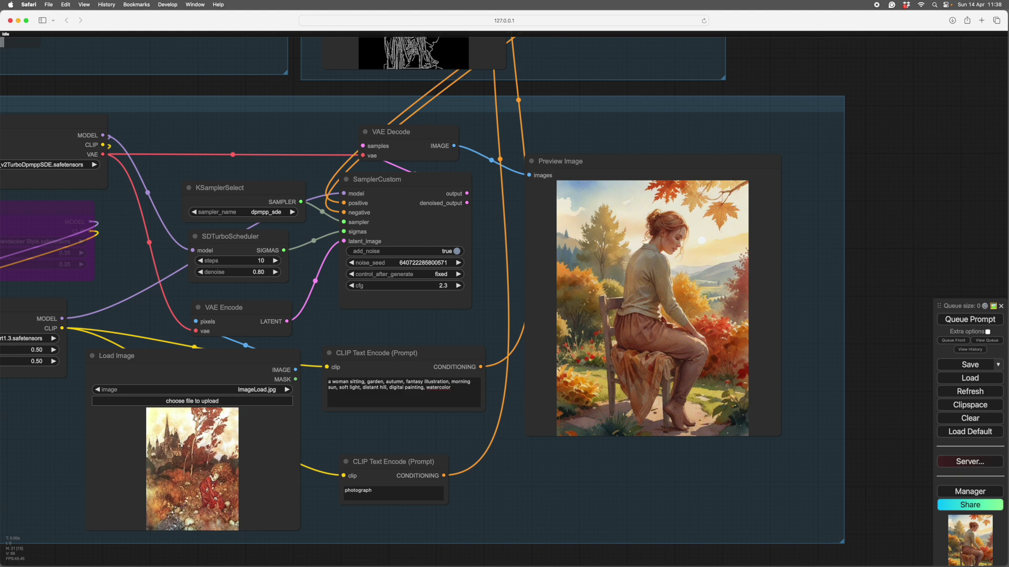
left_click_drag(483, 87, 421, 213)
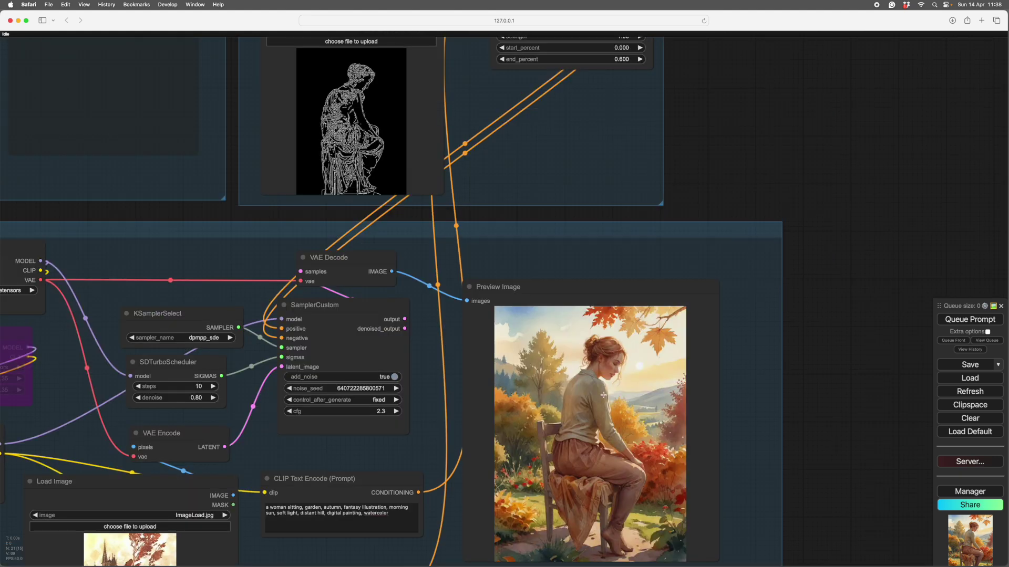
left_click_drag(783, 458, 788, 374)
scroll(788, 374, "up", 5)
left_click_drag(802, 360, 830, 357)
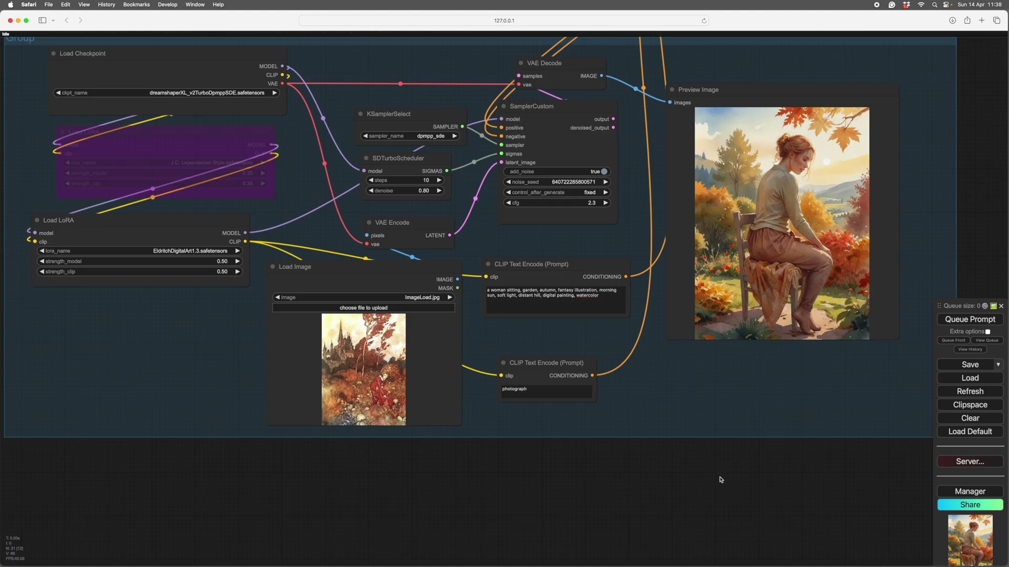
scroll(721, 479, "up", 3)
scroll(721, 480, "left", 3)
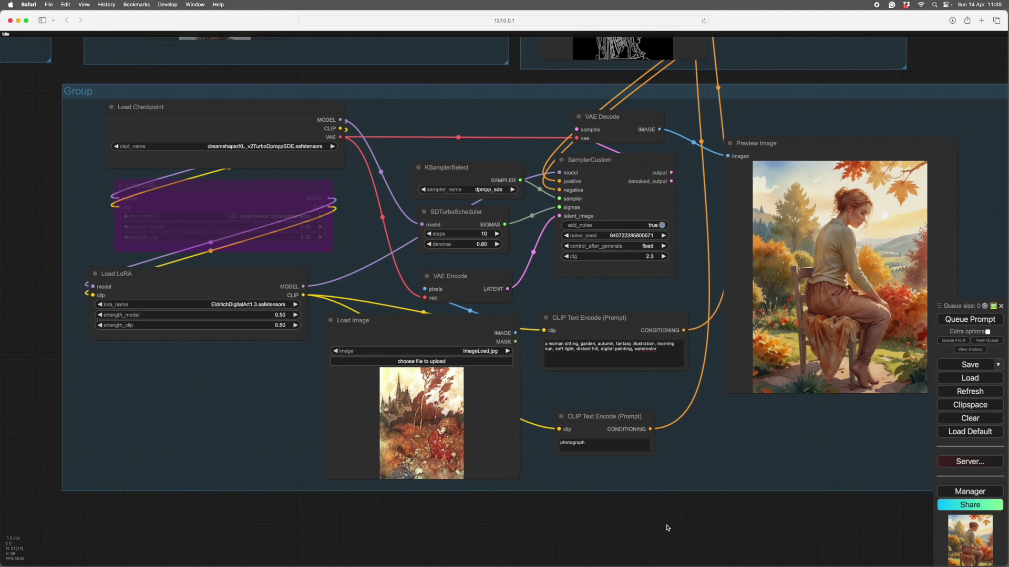
Re-enable the bypassed Load LoRA node and set its LoRA to Alphonse Mucha Style.safetensors
scroll(667, 528, "left", 2)
scroll(623, 312, "right", 10)
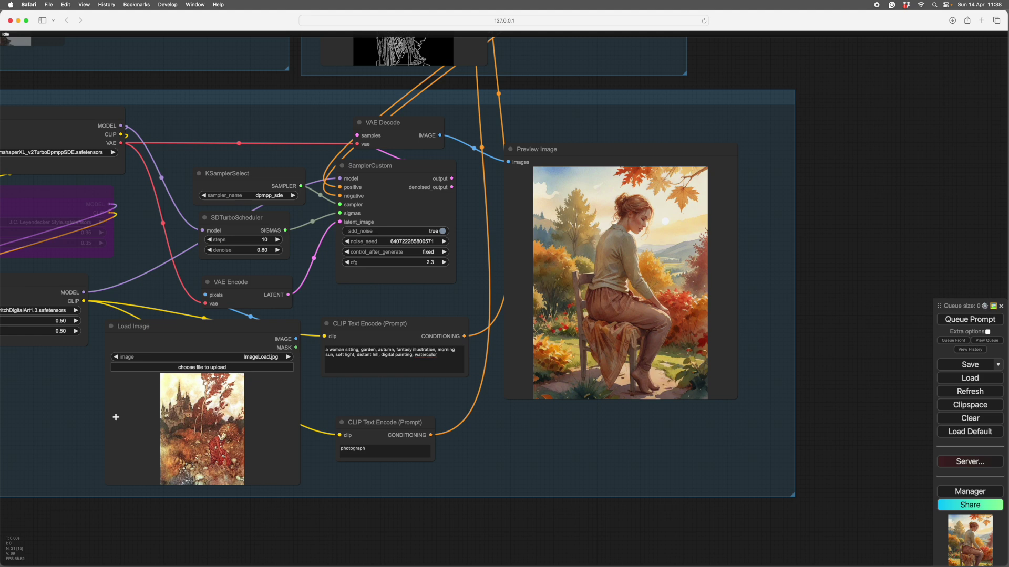
left_click_drag(115, 417, 472, 444)
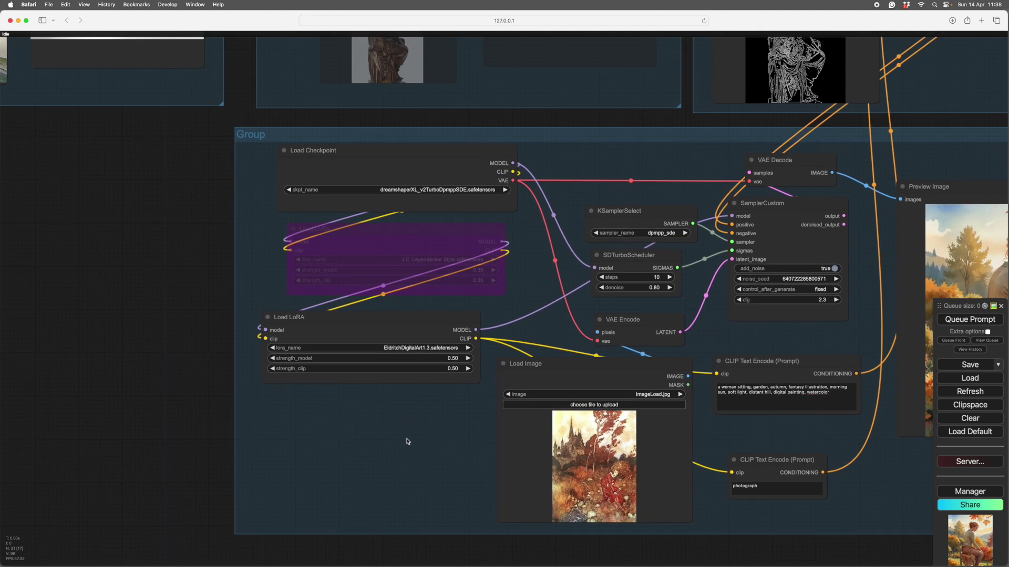
left_click_drag(416, 314, 417, 318)
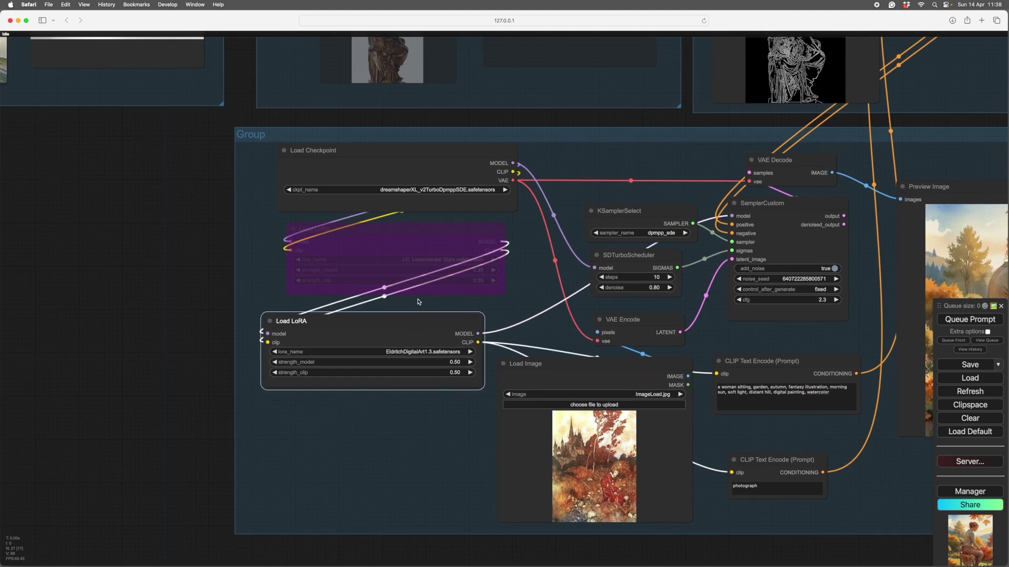
left_click(407, 223)
key("ctrl+b")
left_click_drag(407, 224, 394, 222)
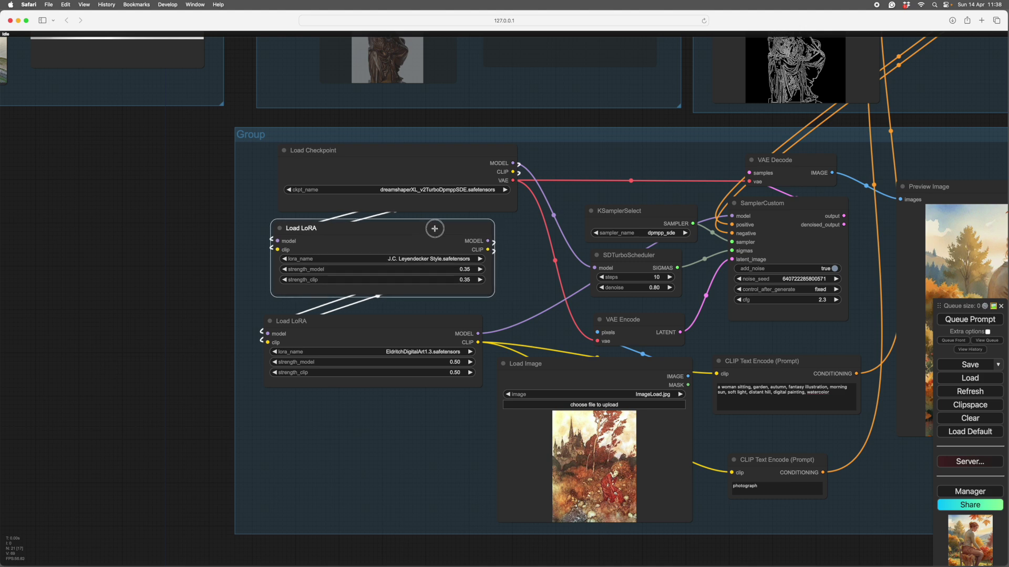
left_click(421, 325)
key("ctrl+z")
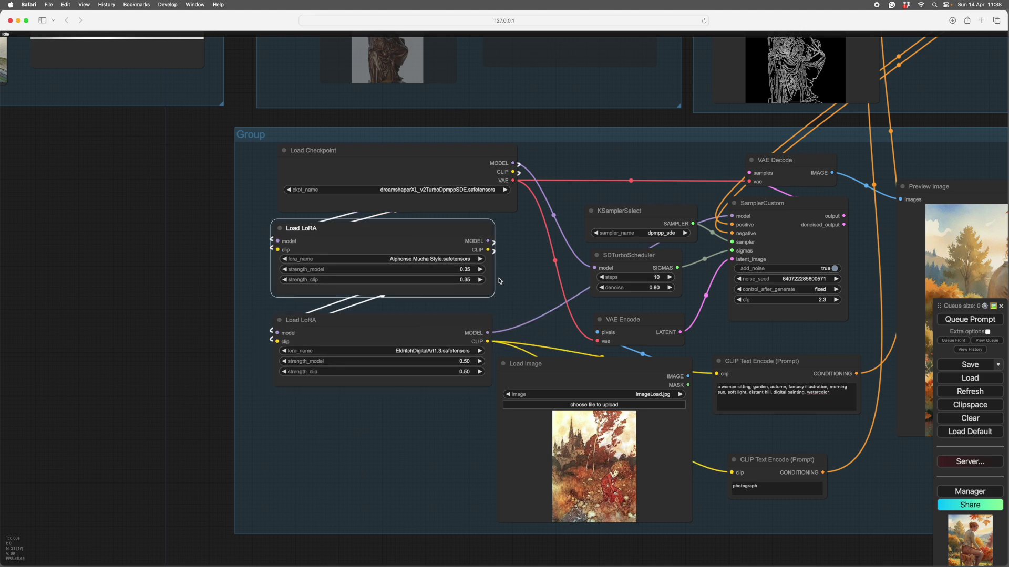
Insert "Alphonse Mucha Style page," before "watercolor" in the positive prompt
left_click_drag(512, 271, 261, 232)
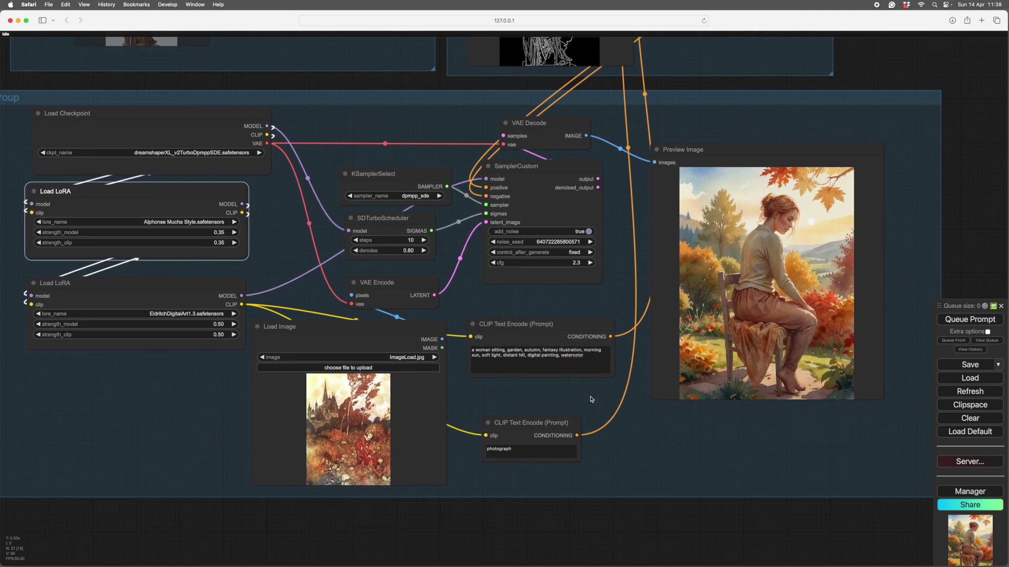
left_click_drag(628, 426, 610, 418)
scroll(578, 389, "up", 7)
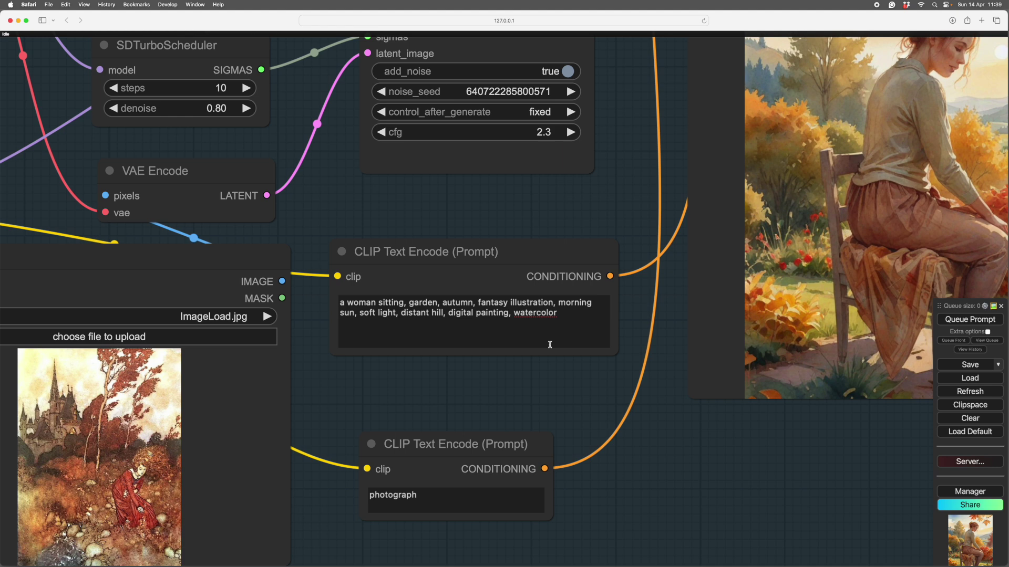
left_click(513, 314)
type("Alphonse Mucha Style page")
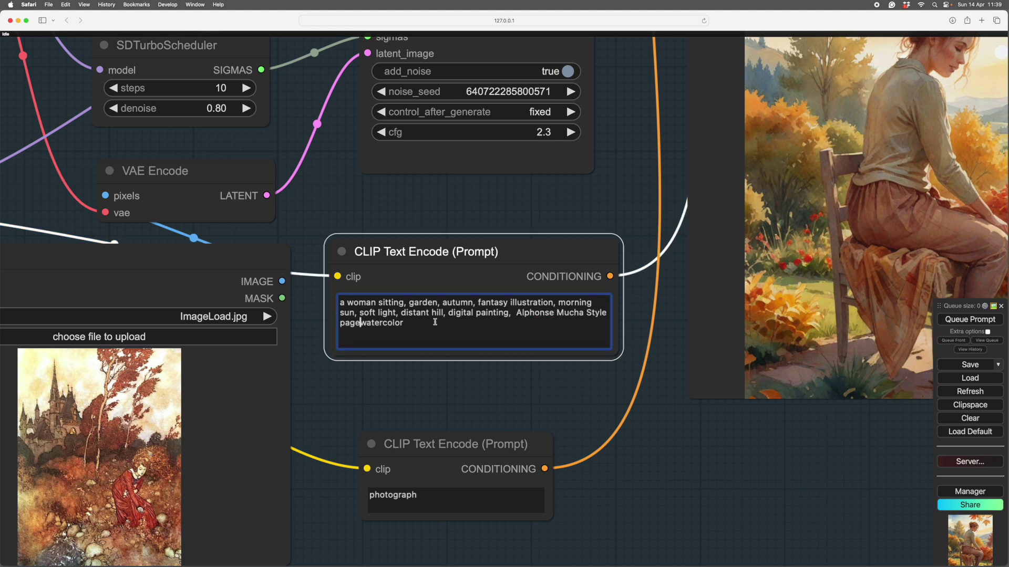
type(",")
Lower the SDTurboScheduler's denoise to 0.75
scroll(520, 362, "down", 8)
scroll(381, 350, "up", 4)
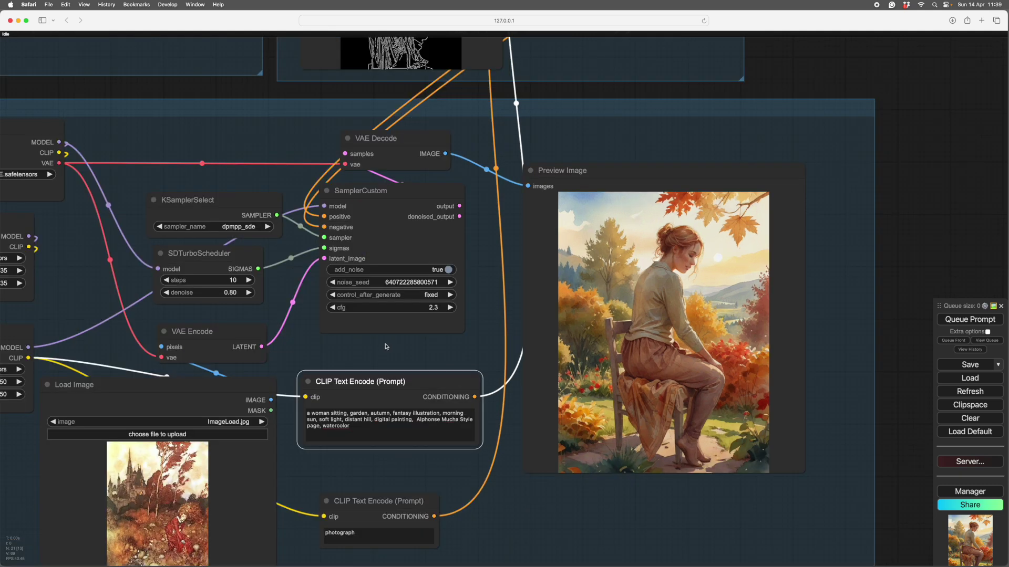
left_click_drag(380, 351, 441, 324)
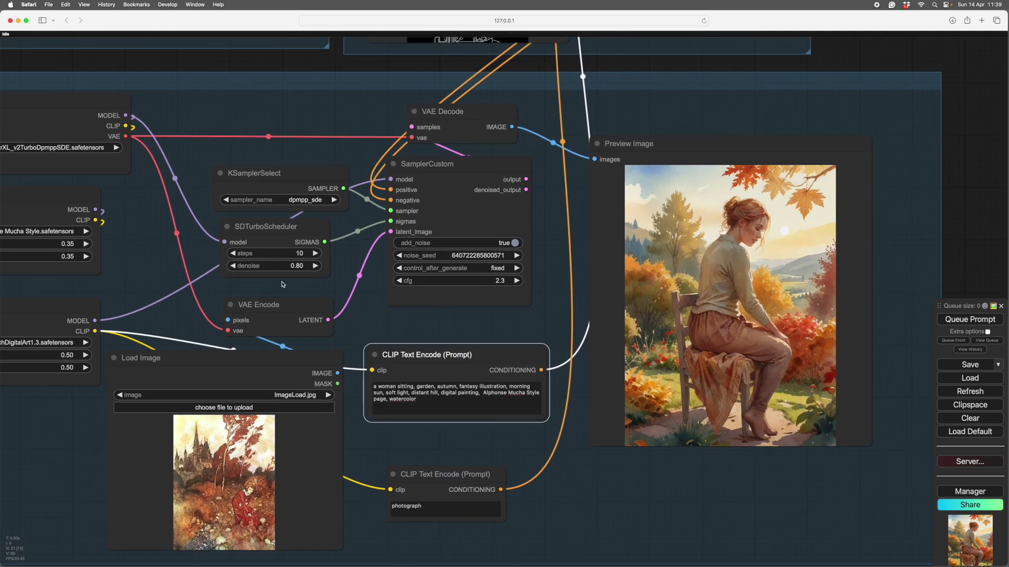
left_click(234, 266)
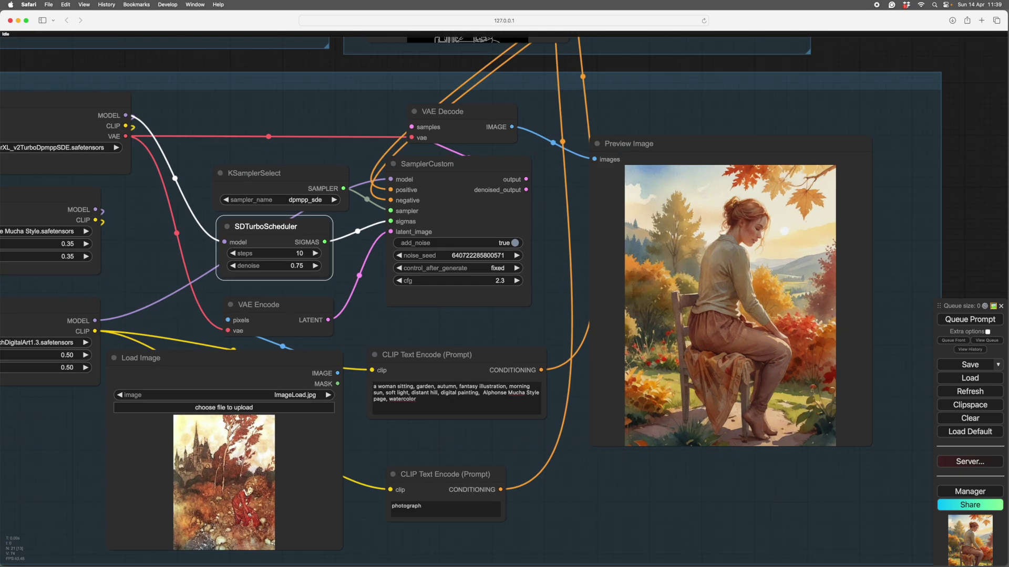
Run the queue to generate the Alphonse Mucha style version of the painting
scroll(697, 518, "down", 4)
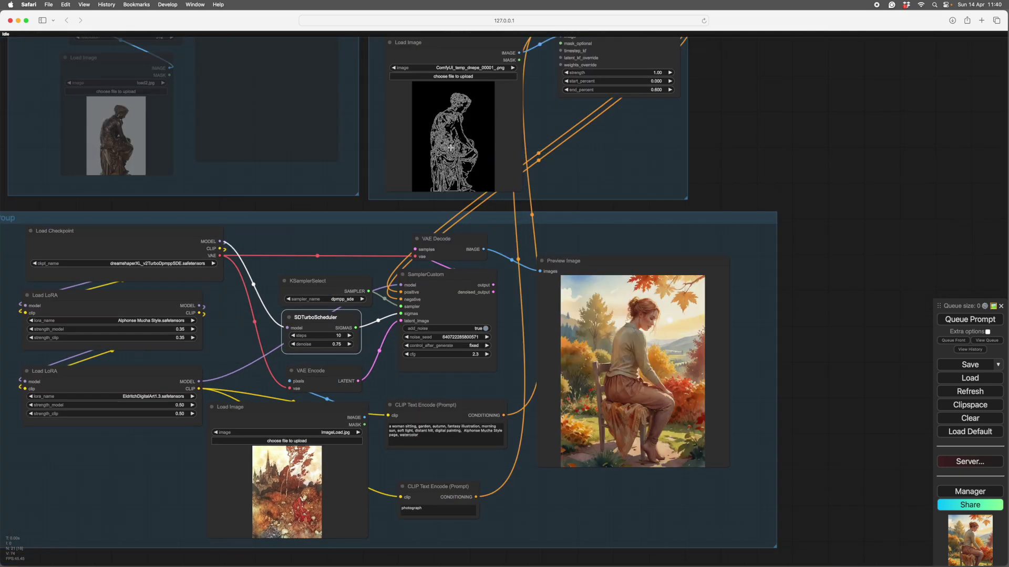
left_click(970, 319)
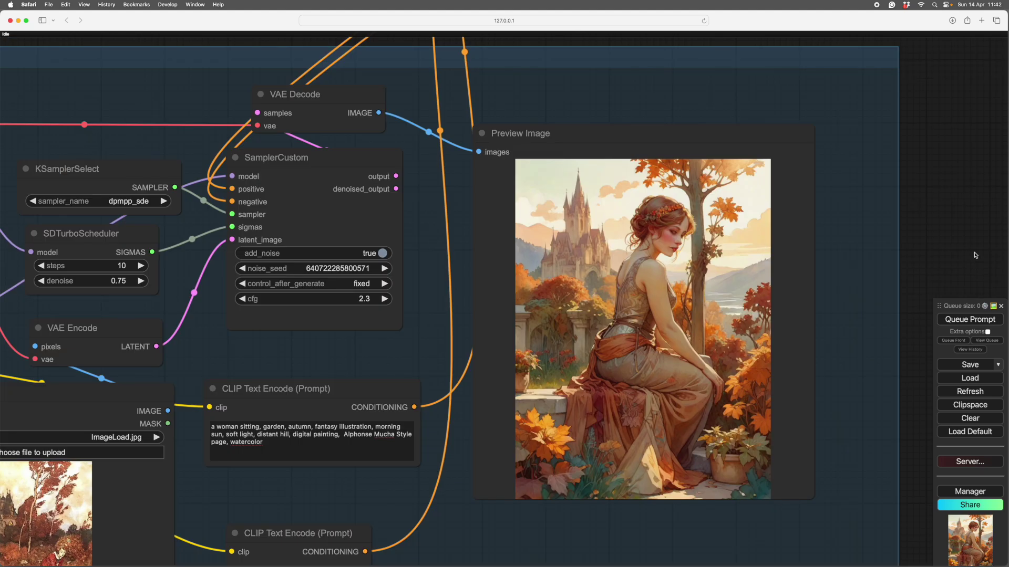
scroll(975, 255, "down", 3)
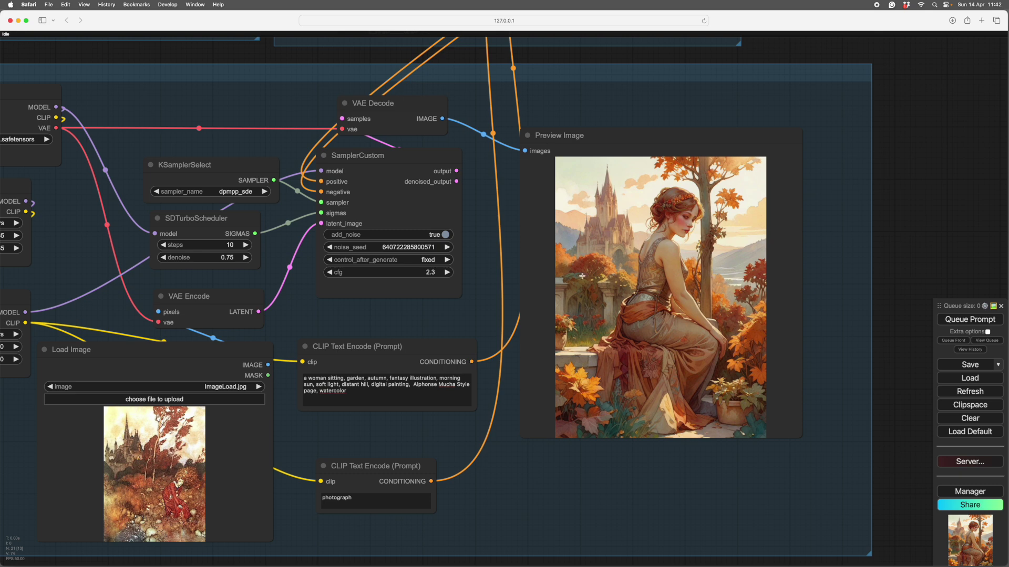
Compare the new preview with the ImageLoad.jpg reference, the Canny map and the statue source image
left_click_drag(871, 237, 836, 268)
scroll(883, 221, "down", 3)
scroll(856, 252, "down", 3)
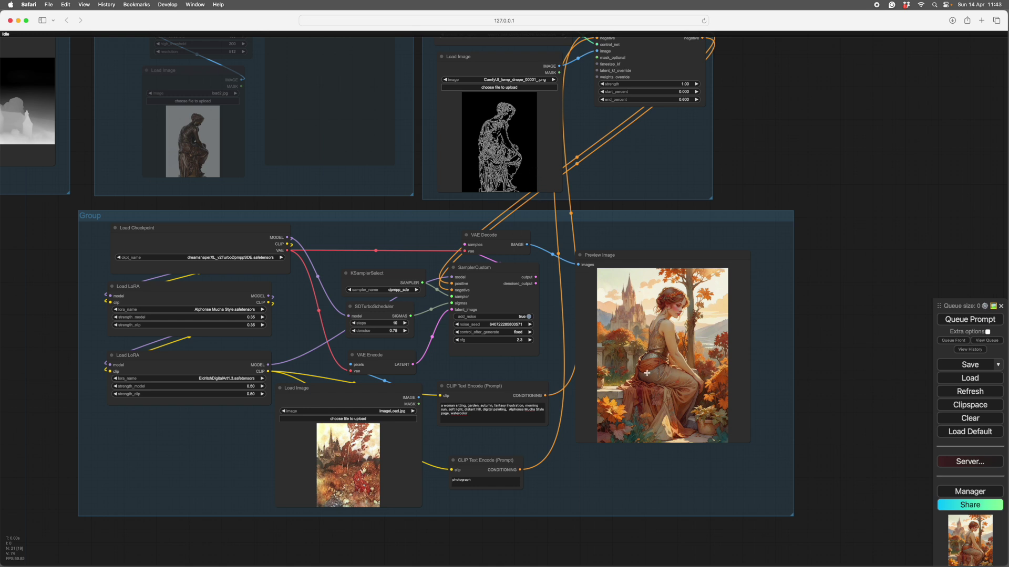
left_click_drag(842, 382, 841, 375)
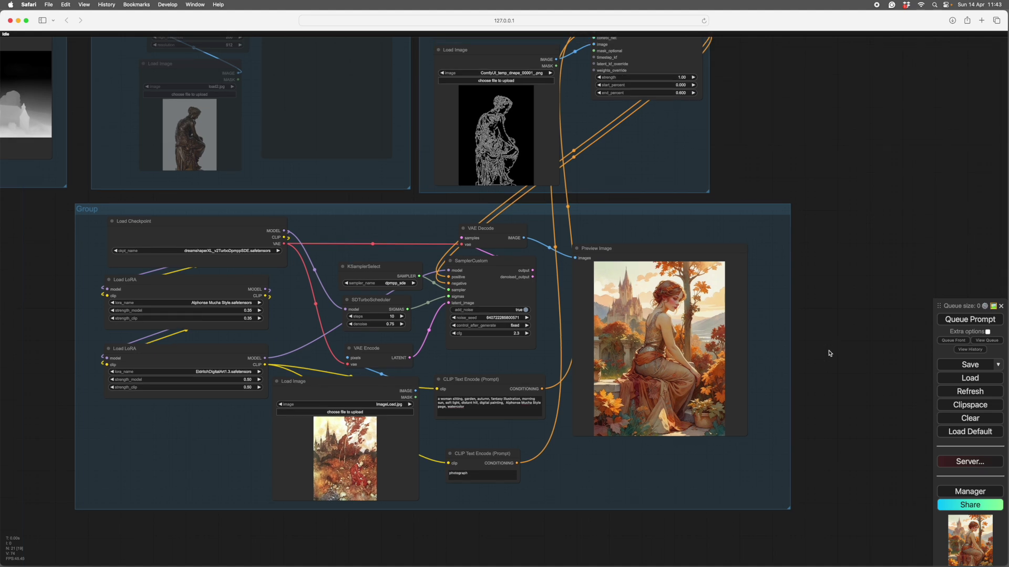
scroll(830, 353, "up", 2)
left_click_drag(797, 368, 862, 332)
scroll(871, 350, "up", 1)
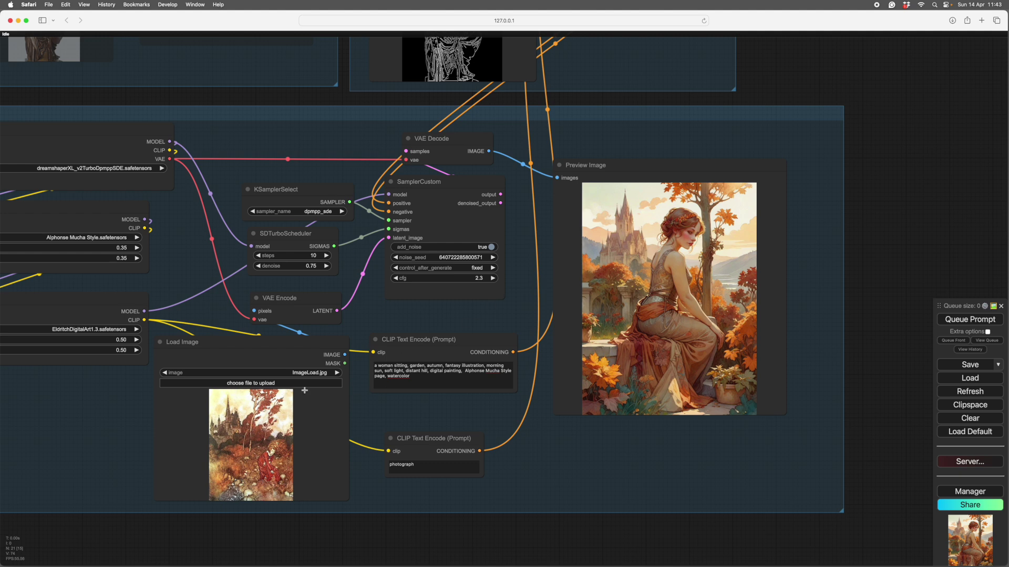
left_click_drag(898, 244, 894, 256)
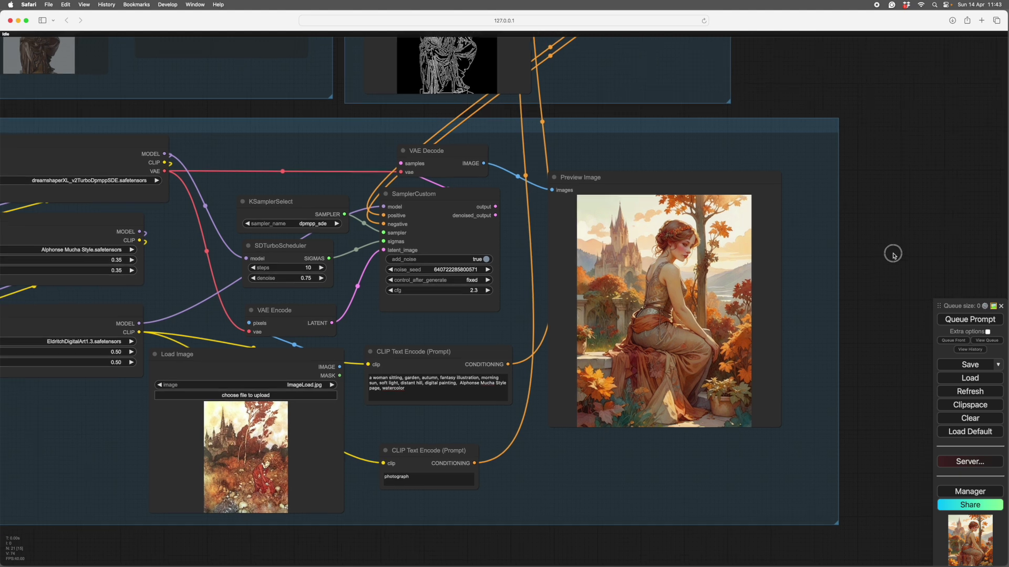
left_click_drag(865, 201, 797, 331)
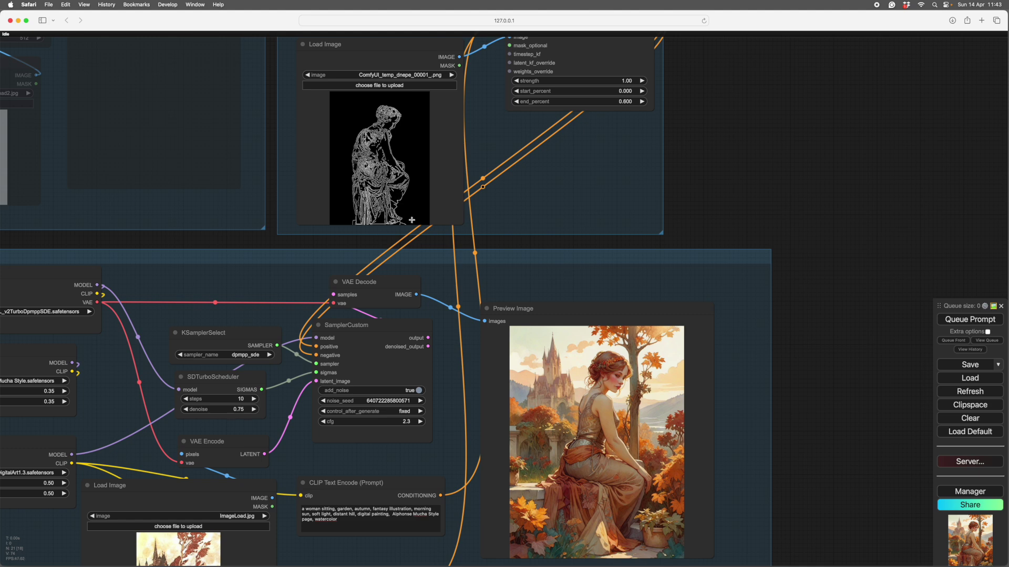
scroll(839, 331, "down", 3)
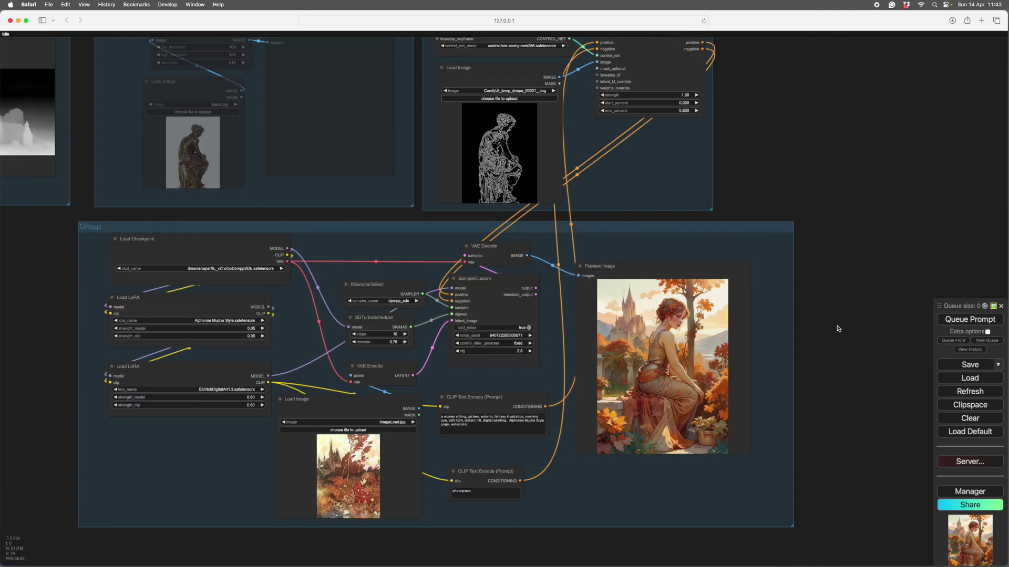
scroll(840, 329, "up", 2)
scroll(840, 330, "down", 3)
scroll(850, 196, "down", 1)
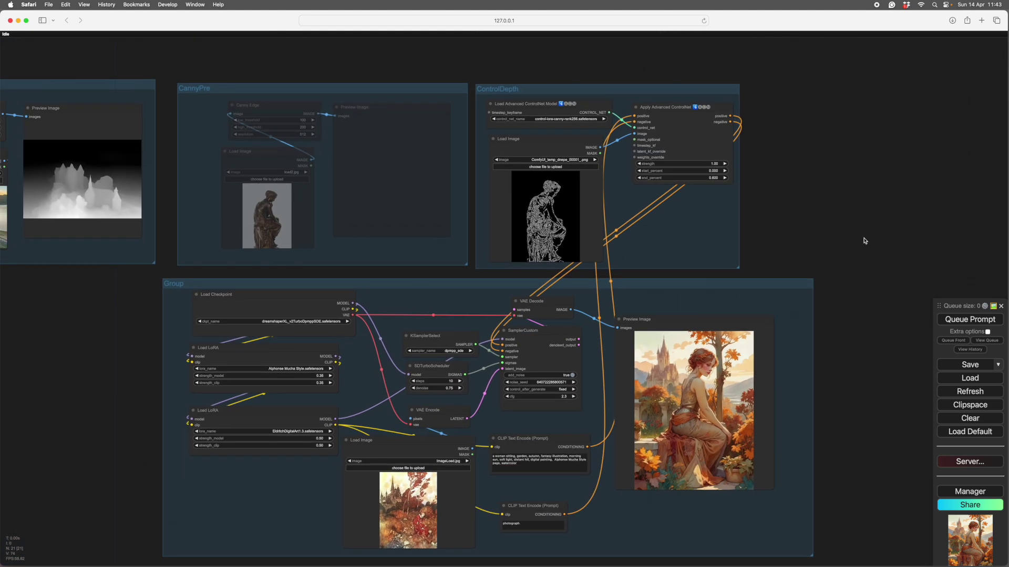
Browse the alternative models in the Load Advanced ControlNet Model node, ending back on control-lora-canny-rank256.safetensors
scroll(841, 225, "up", 3)
left_click_drag(876, 177, 877, 180)
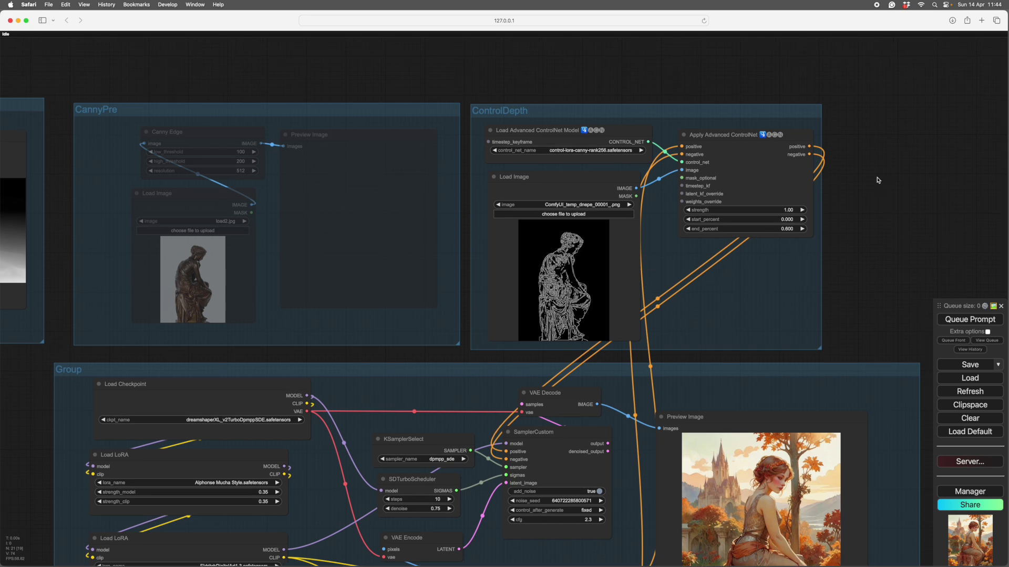
scroll(873, 176, "up", 3)
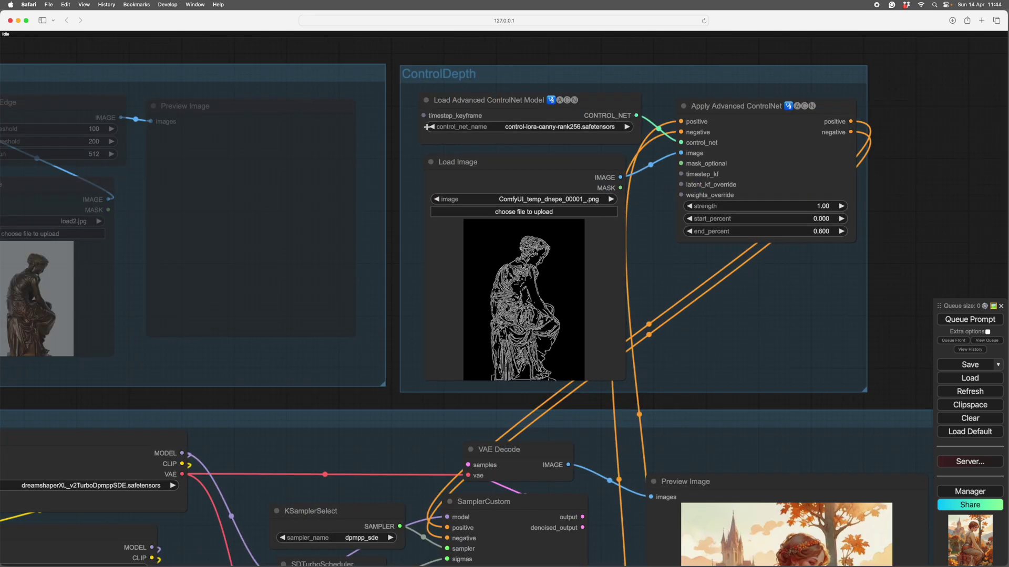
left_click(433, 127)
left_click(433, 127)
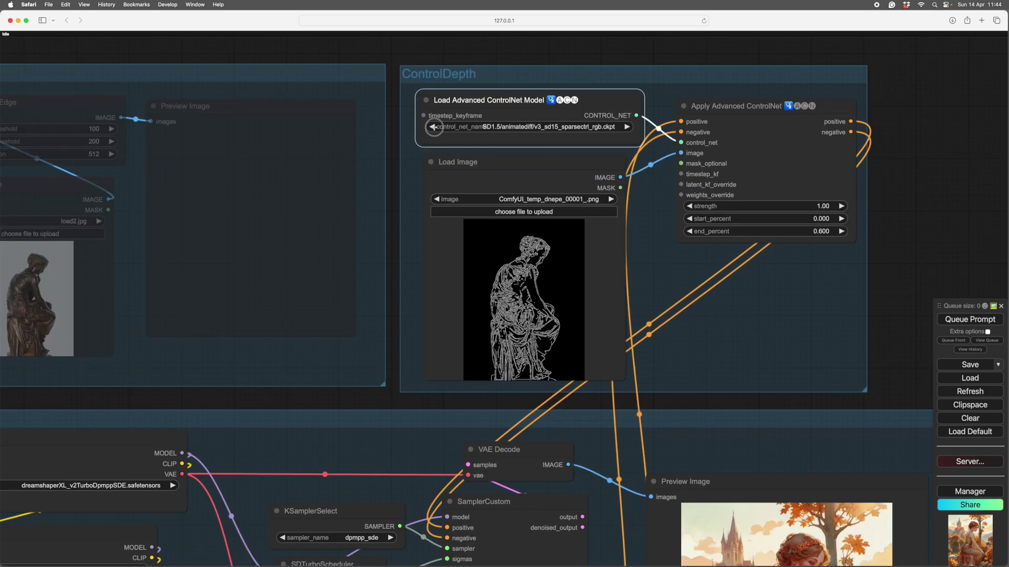
left_click(433, 128)
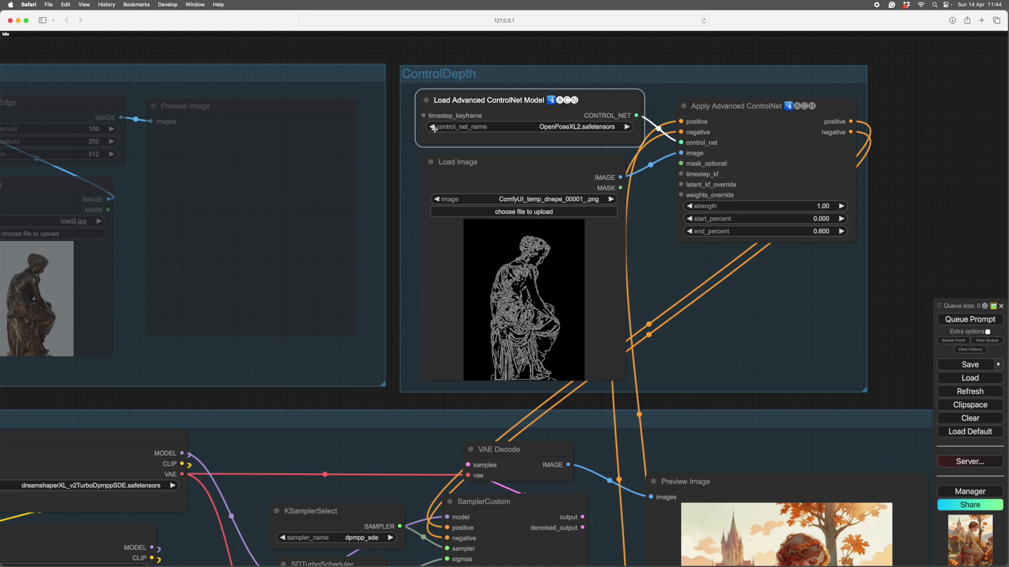
left_click(628, 127)
left_click(627, 127)
left_click(628, 126)
left_click(628, 126)
left_click(627, 127)
left_click(627, 127)
left_click(627, 126)
left_click(627, 127)
left_click(432, 126)
left_click(432, 126)
left_click(432, 126)
left_click(433, 126)
left_click(434, 128)
left_click(433, 127)
left_click(433, 127)
left_click(675, 264)
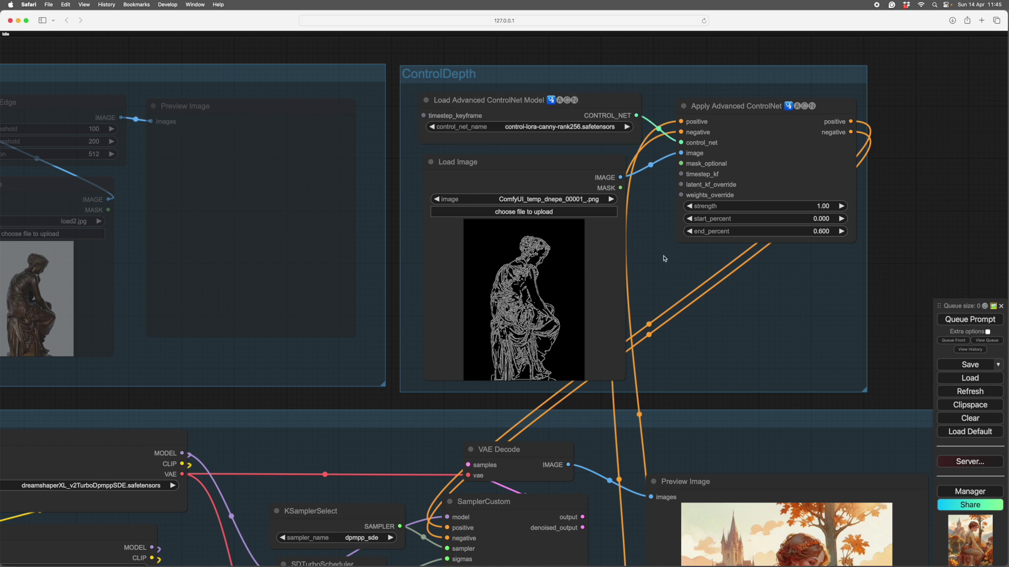
scroll(664, 258, "down", 2)
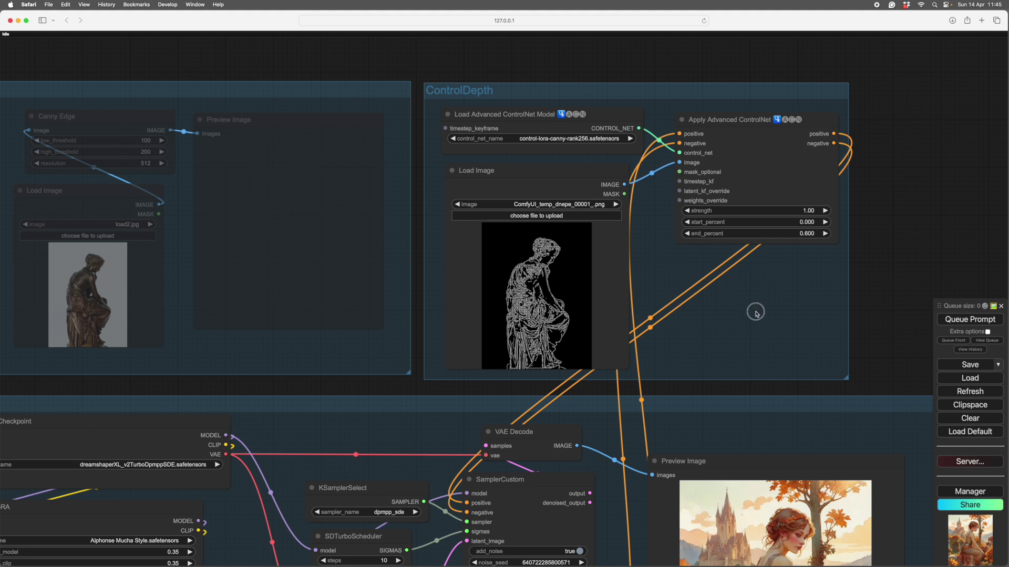
scroll(872, 258, "down", 2)
scroll(904, 243, "down", 2)
left_click_drag(911, 241, 920, 231)
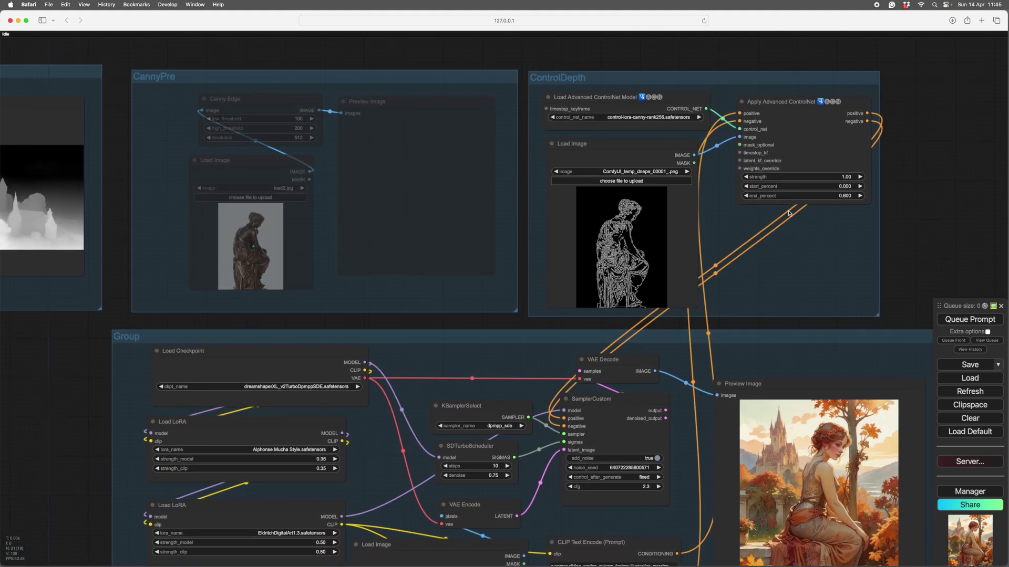
scroll(894, 198, "down", 2)
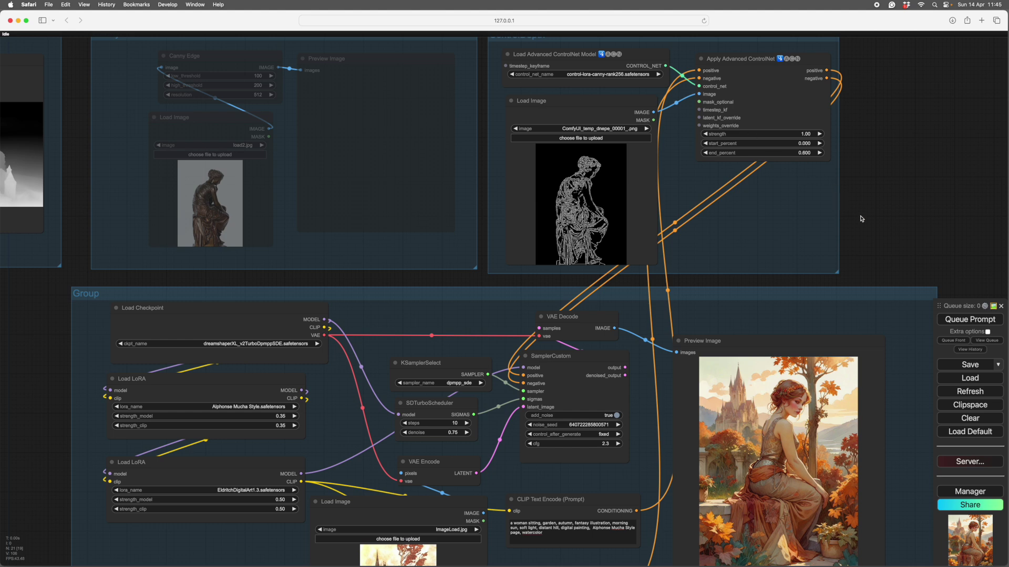
scroll(835, 215, "down", 2)
scroll(830, 215, "down", 2)
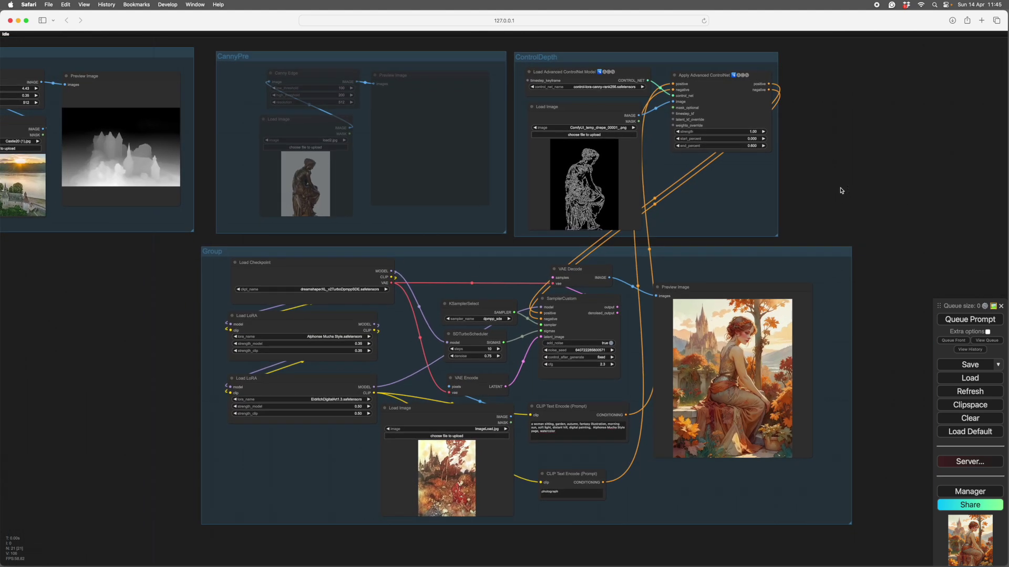